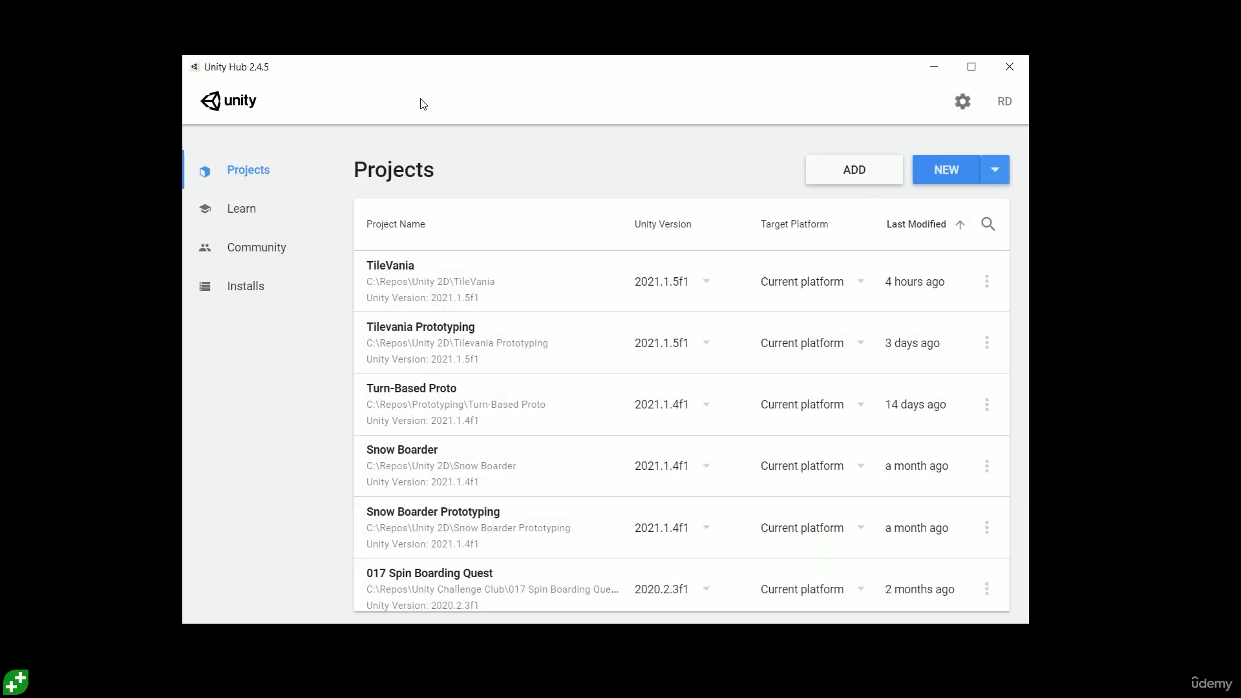
Create a new Unity project from the 2D template and name it TileVania
left_click(938, 179)
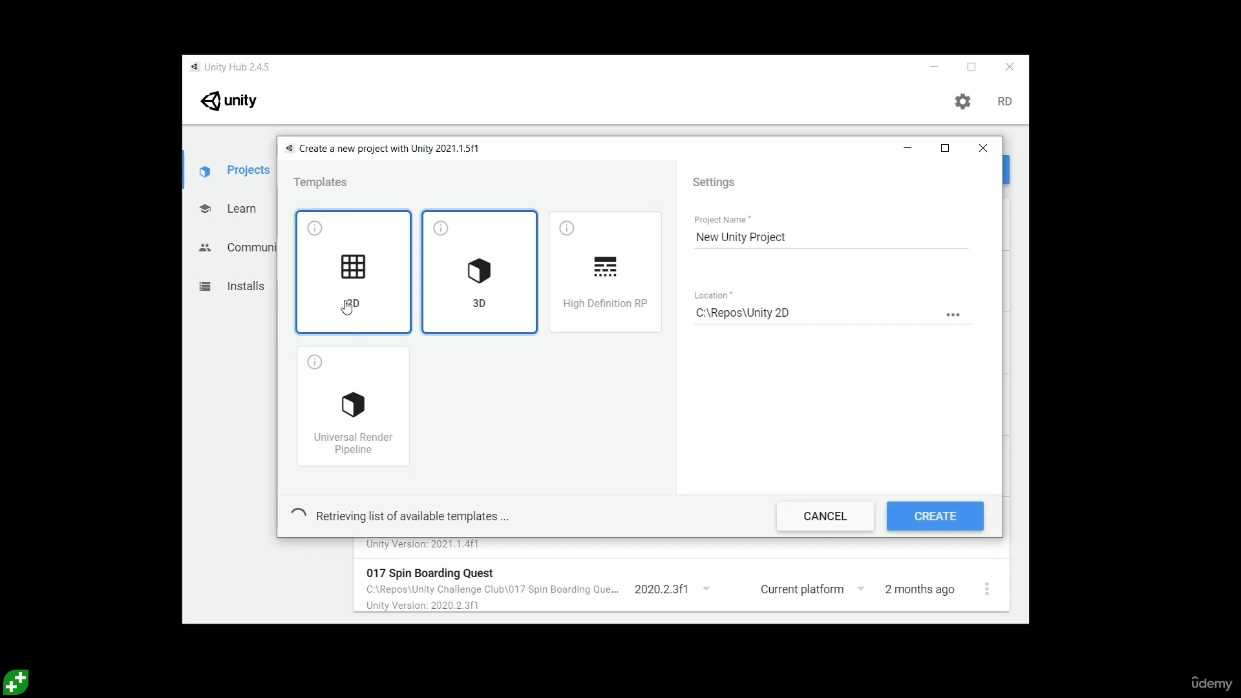
left_click(351, 301)
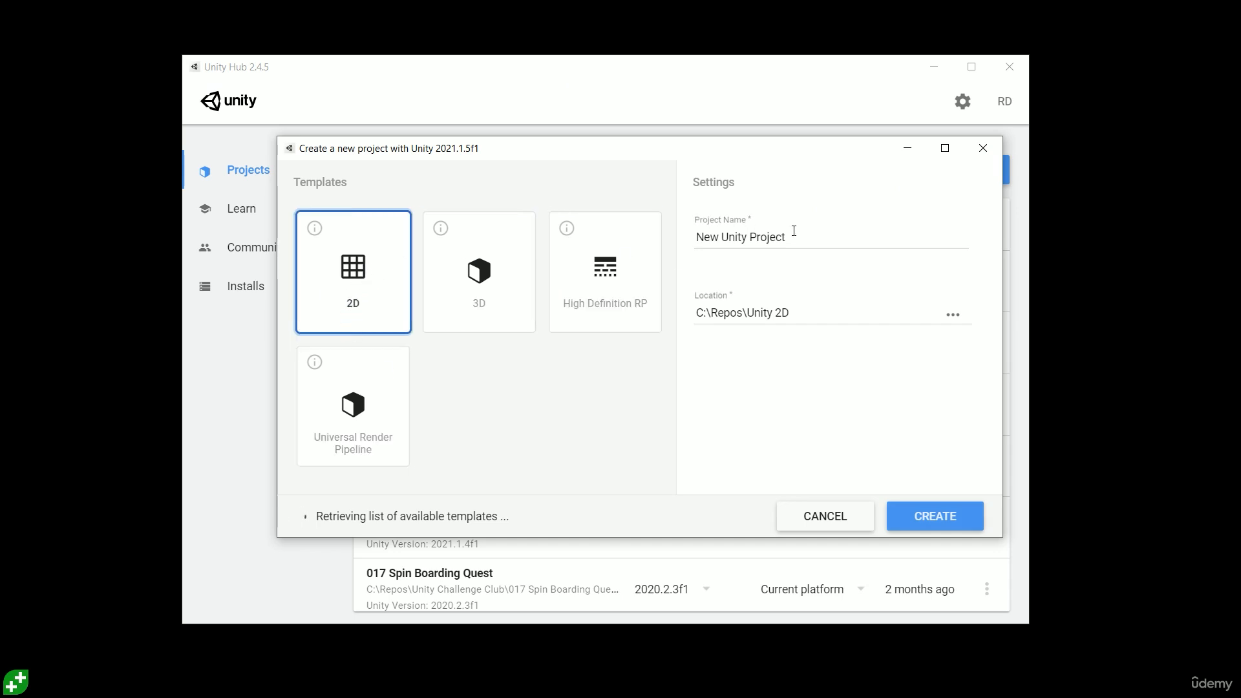
left_click_drag(794, 231, 686, 235)
type("Tile")
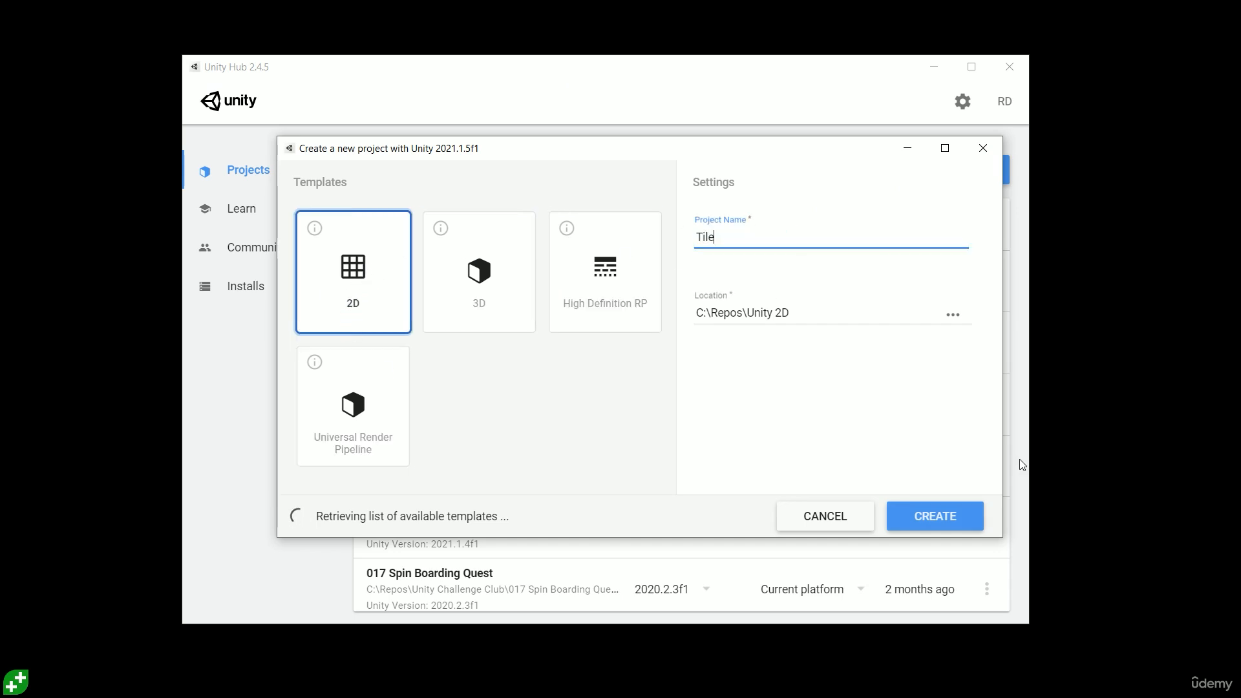
type("Vania")
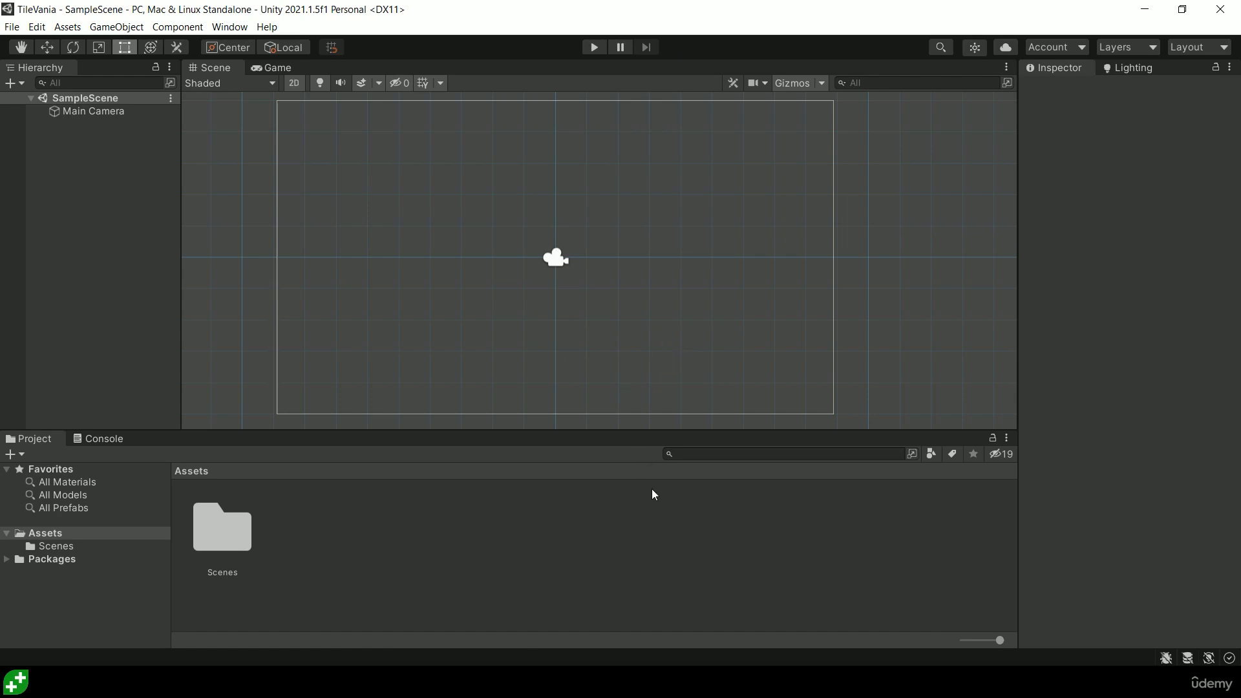
Import all files from the TileVania sprite assets folder in File Explorer into the Unity project's Assets folder
mouse_move(662, 683)
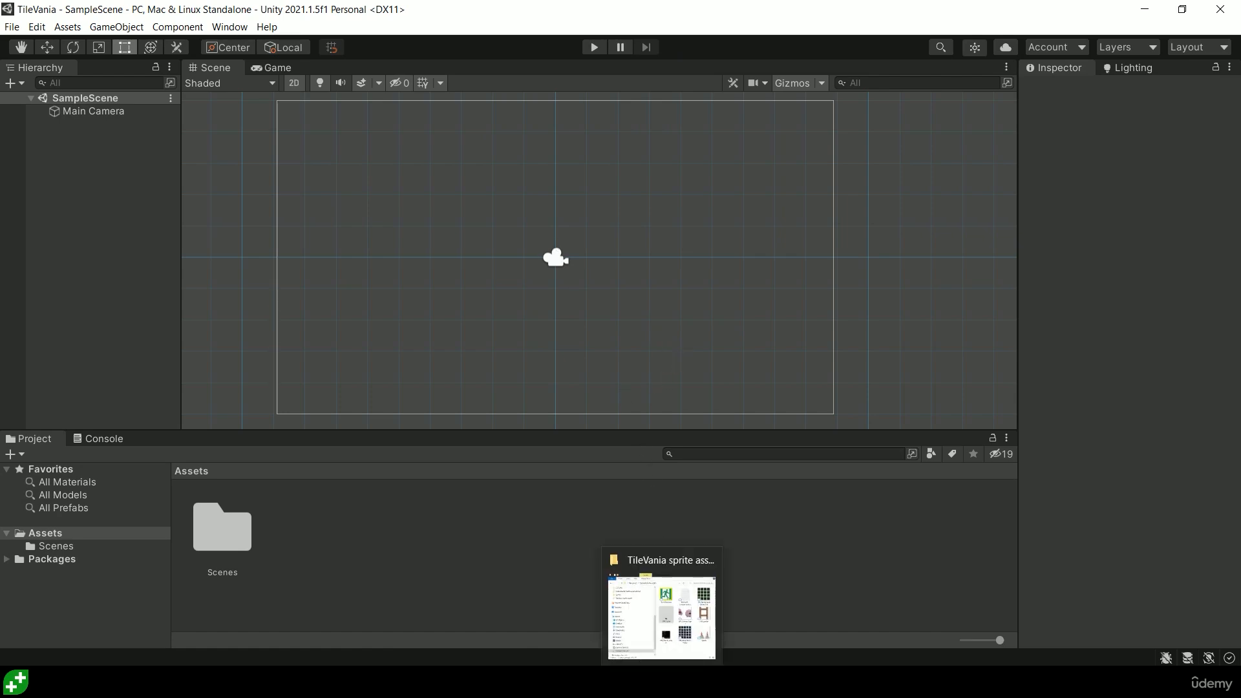
left_click(662, 618)
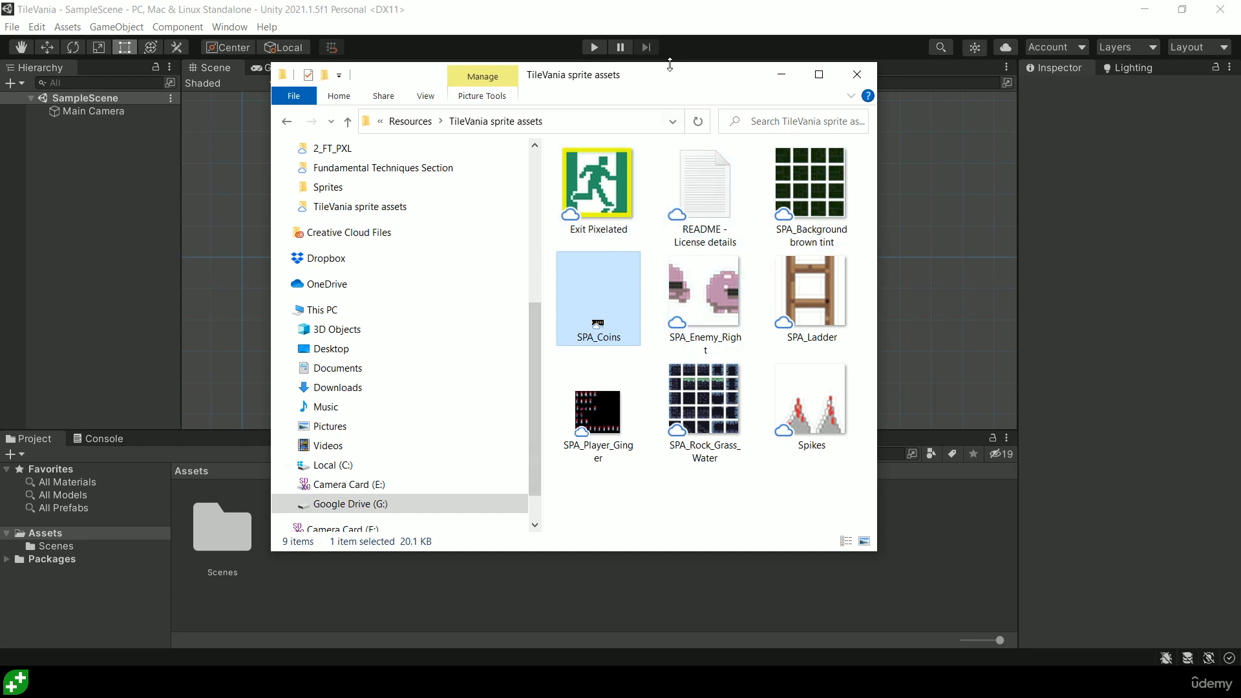
mouse_move(670, 65)
left_mouse_down()
mouse_move(678, 146)
mouse_move(666, 50)
left_mouse_up()
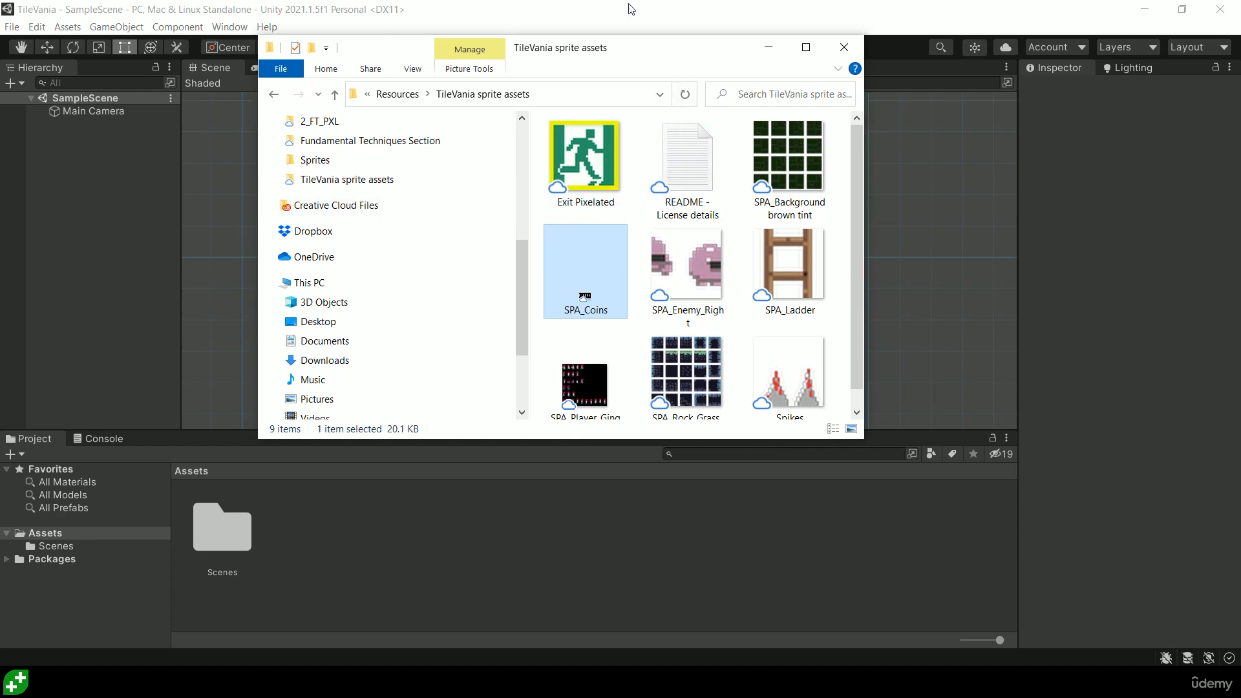
left_click_drag(615, 44, 56, 230)
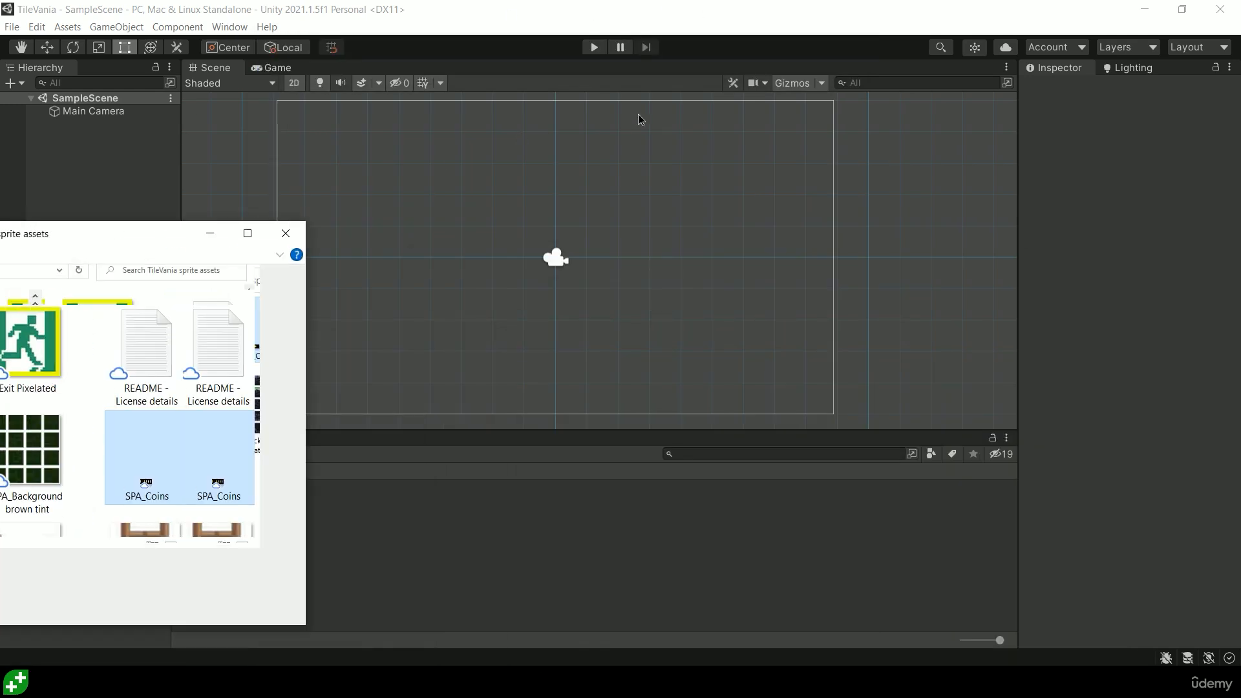
left_click_drag(638, 114, 588, 84)
left_click(565, 173)
key("ctrl+a")
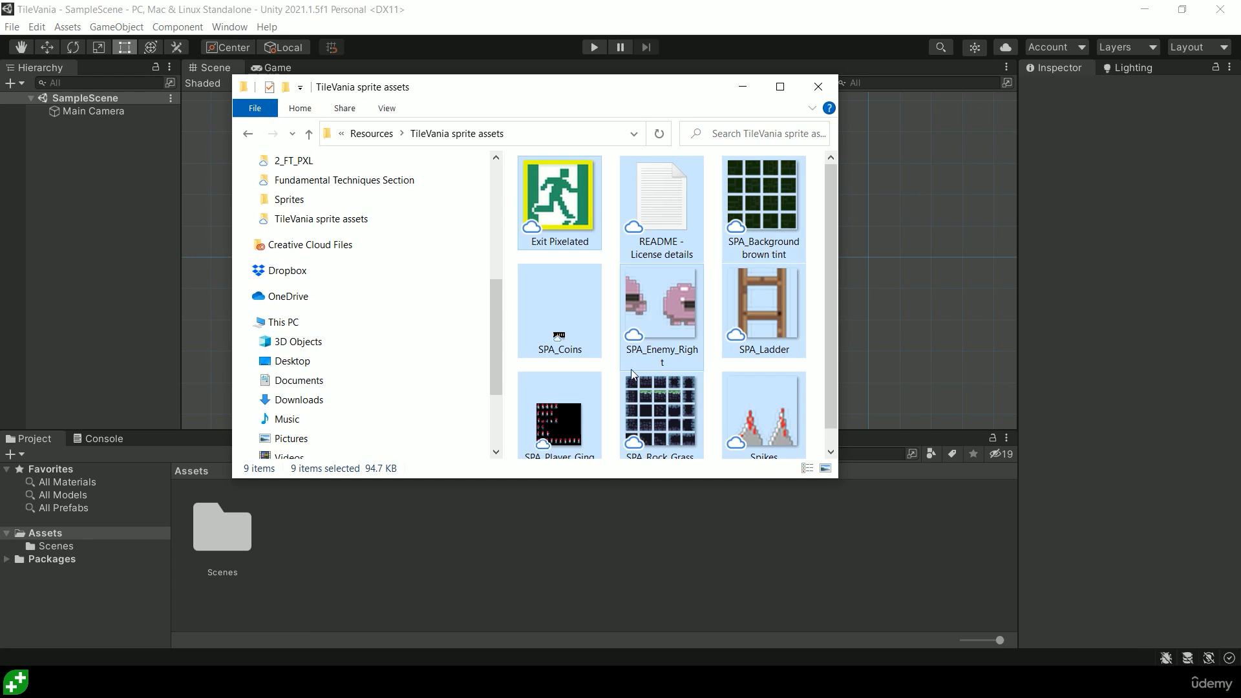
left_click_drag(633, 374, 335, 583)
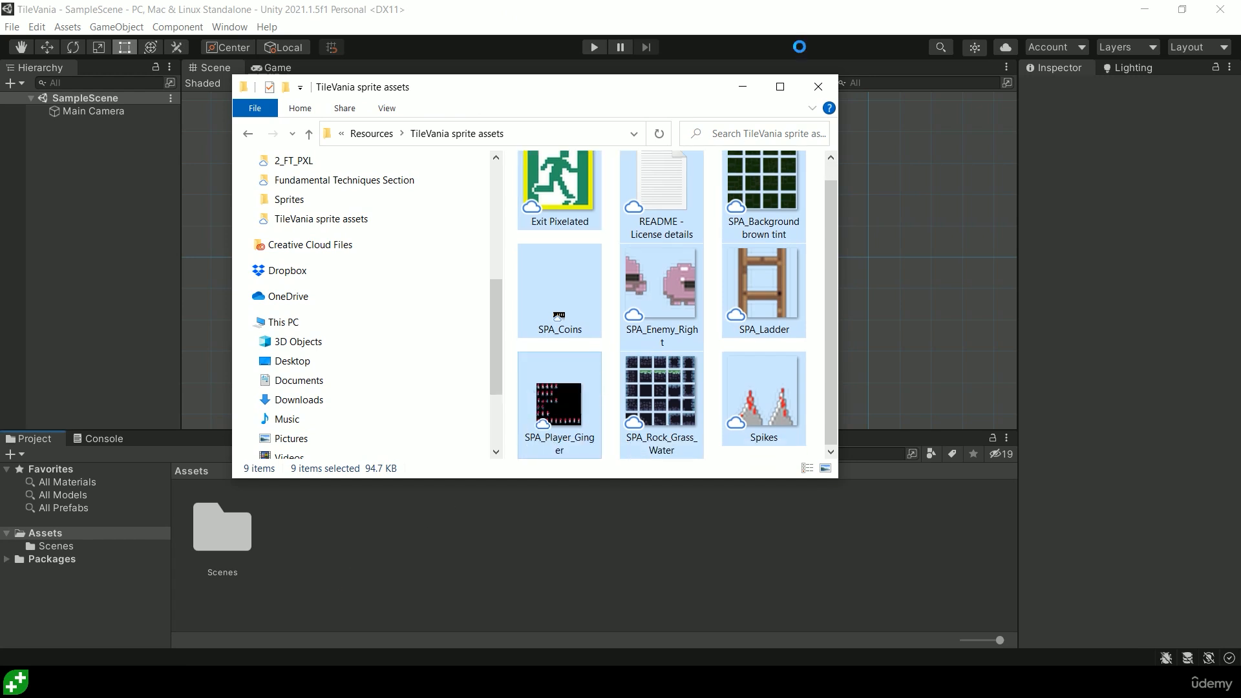
left_click(772, 12)
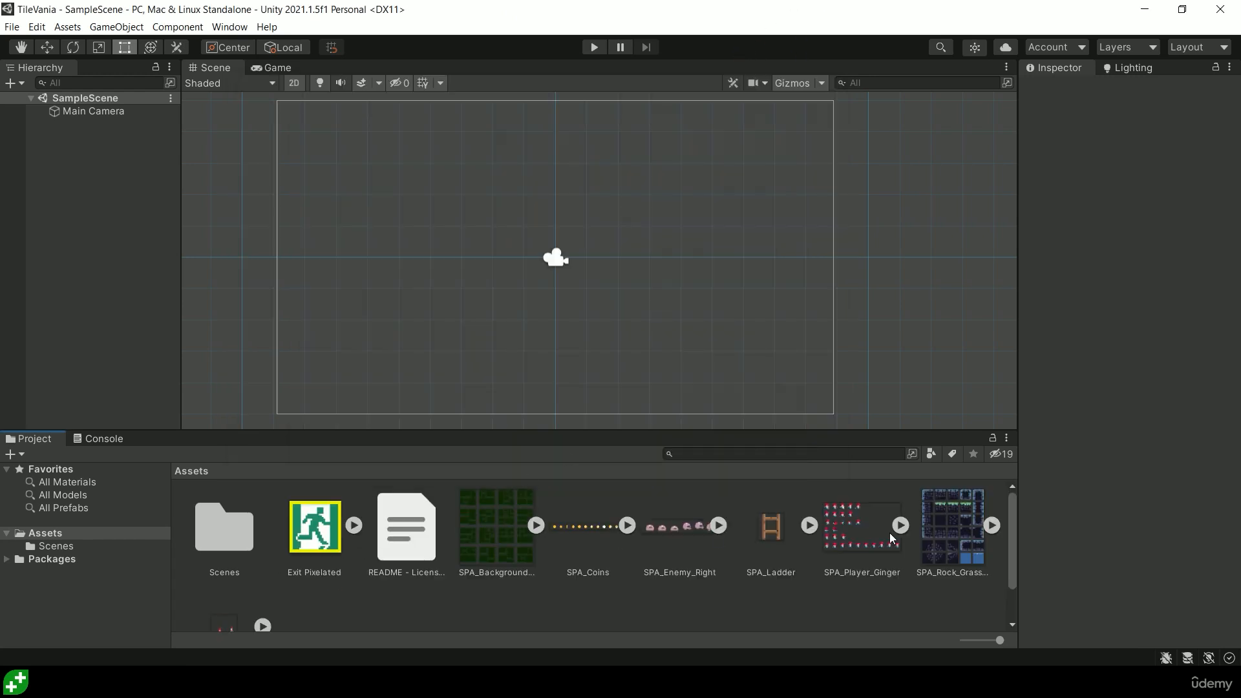
Create a new folder named Sprites inside the project's Assets folder
scroll(342, 547, "down", 2)
scroll(344, 562, "up", 1)
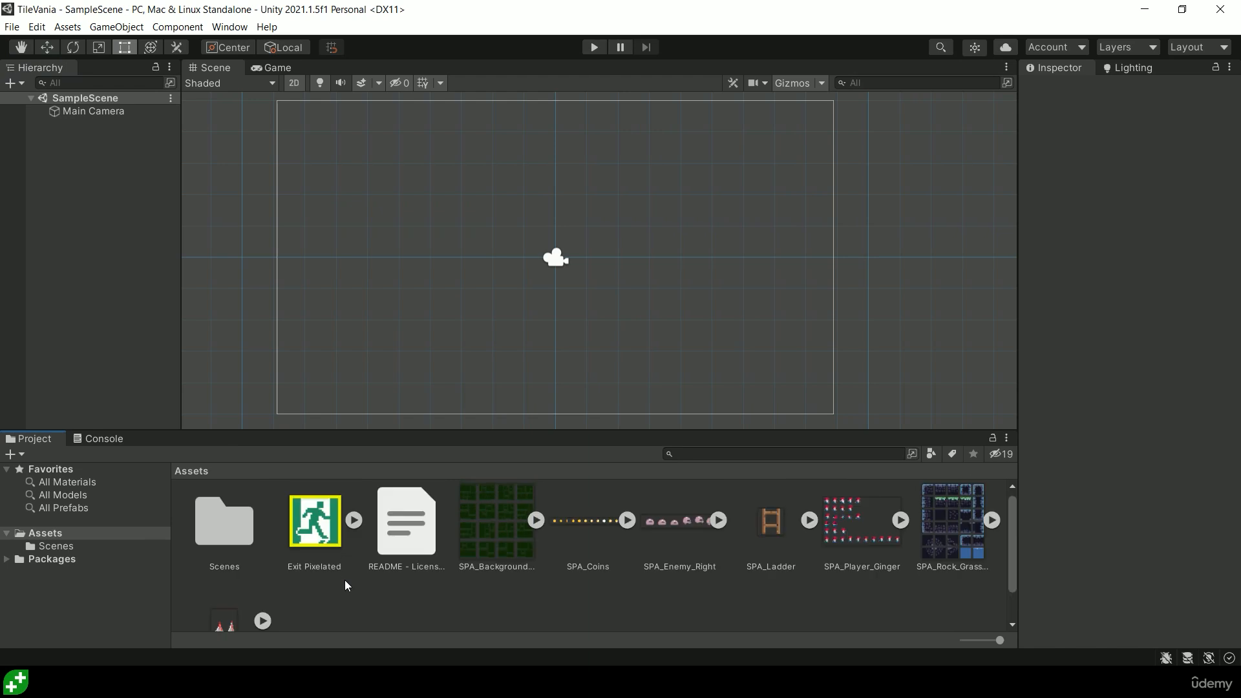
right_click(490, 599)
mouse_move(591, 254)
left_click(789, 238)
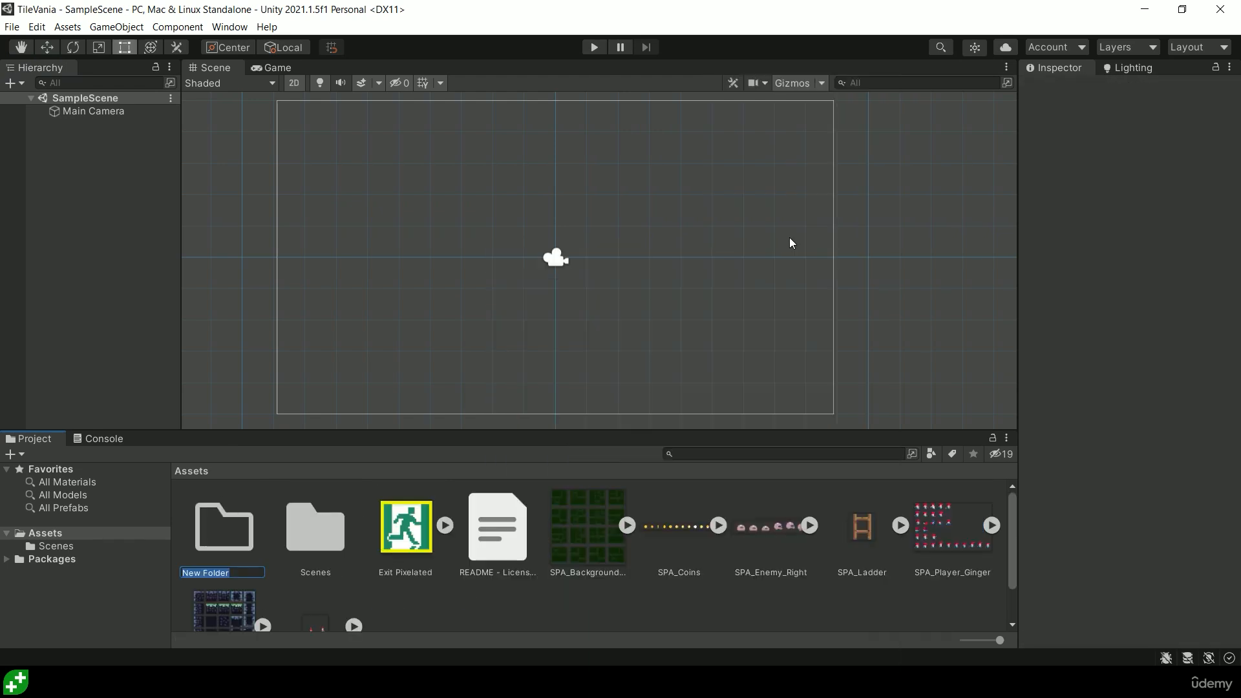
type("Sprites")
key("Return")
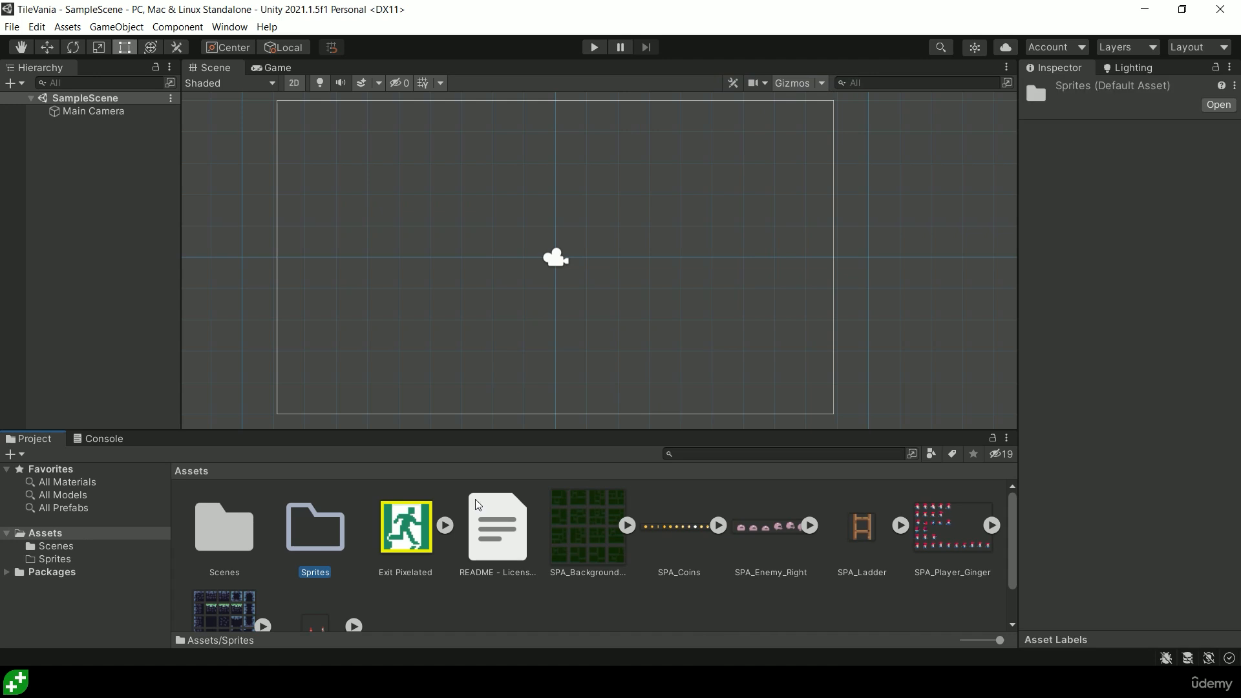
Move all the imported files, from Exit Pixelated through Spikes, into the Sprites folder and open that folder
left_click(417, 543)
scroll(415, 548, "down", 1)
left_click(322, 585, "shift")
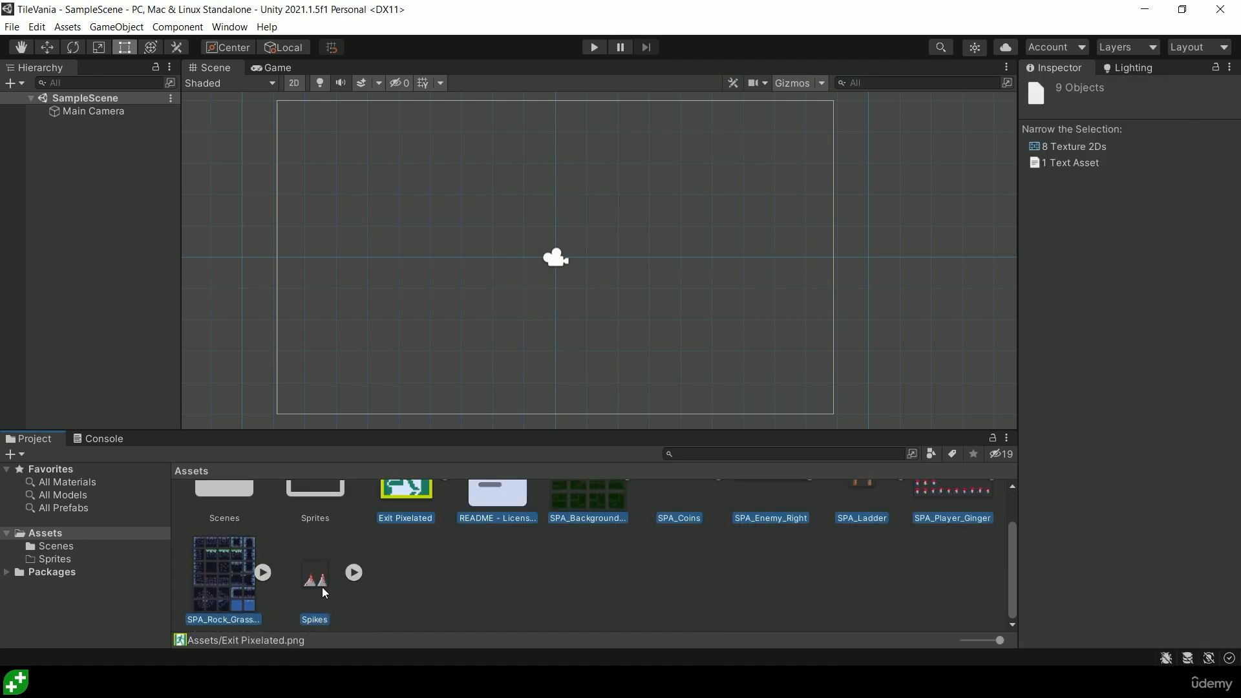
scroll(349, 581, "up", 1)
left_click_drag(378, 528, 308, 536)
double_click(308, 537)
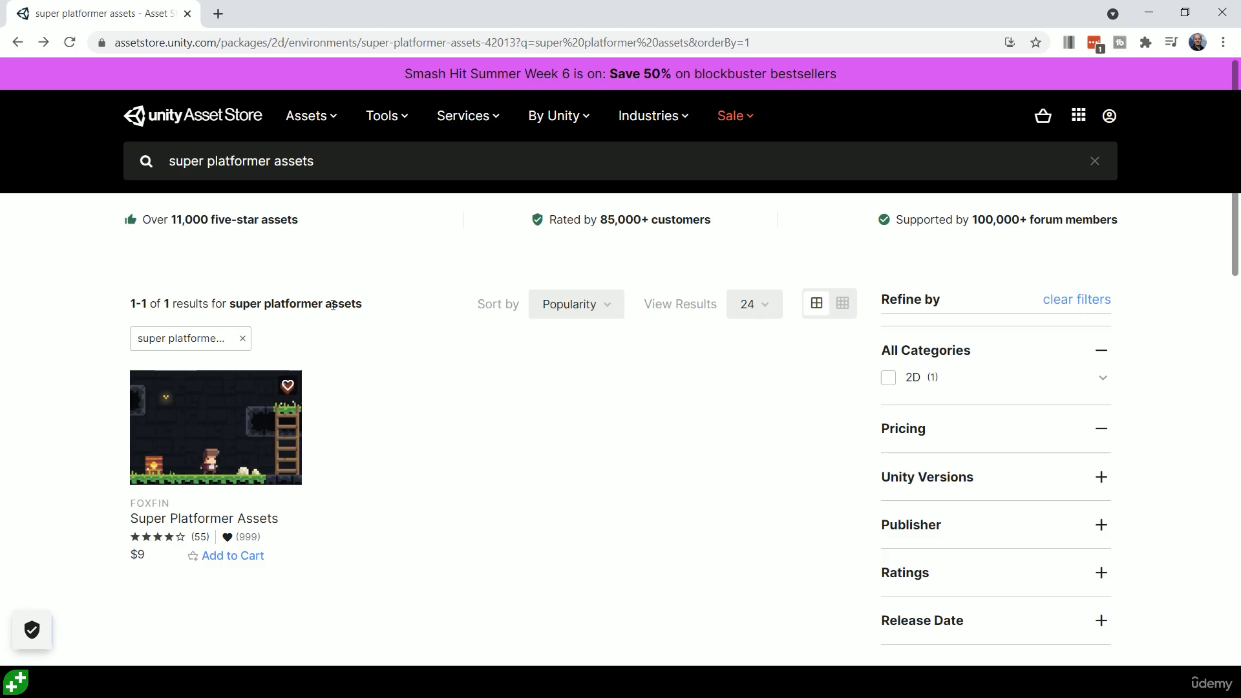
Open the Super Platformer Assets page on the Unity Asset Store in the browser and review its preview and details
left_click(231, 433)
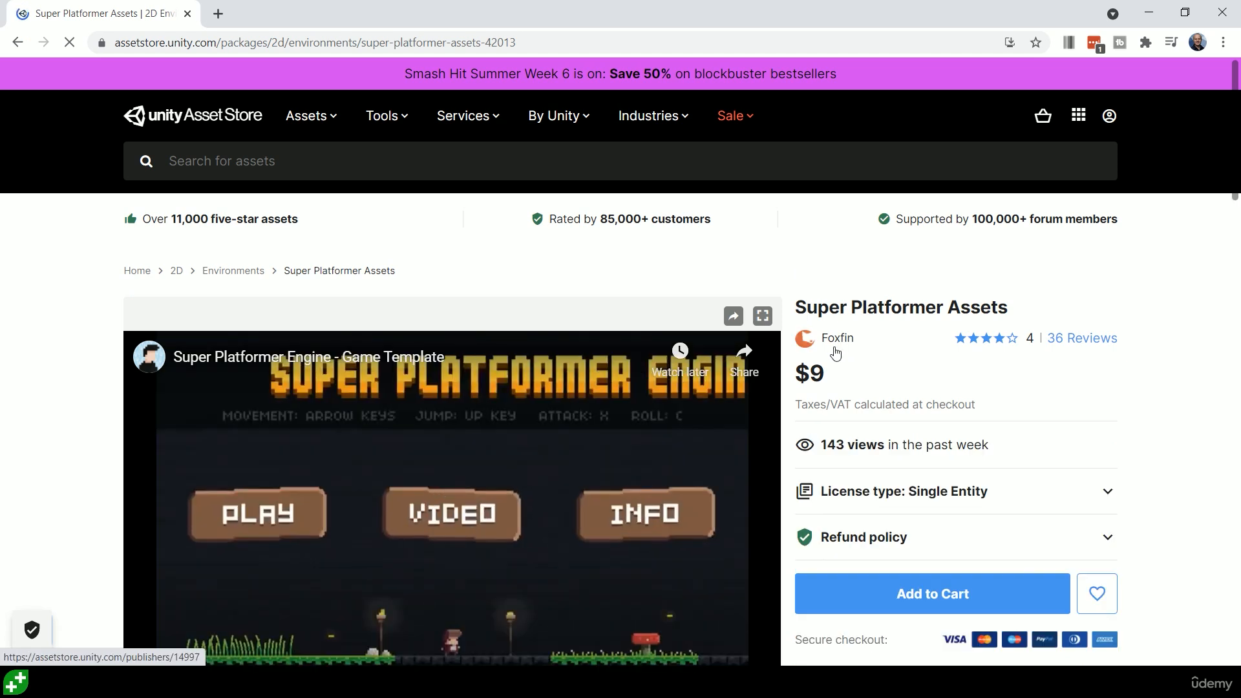
scroll(799, 361, "down", 2)
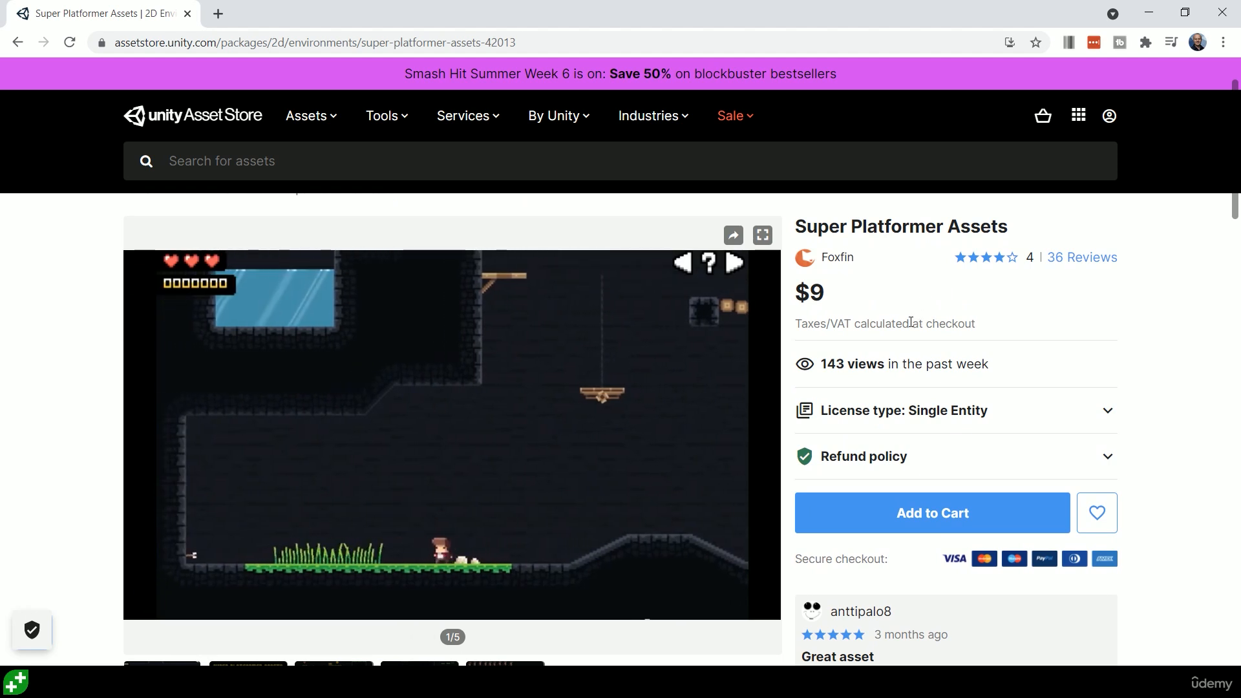
scroll(905, 321, "down", 2)
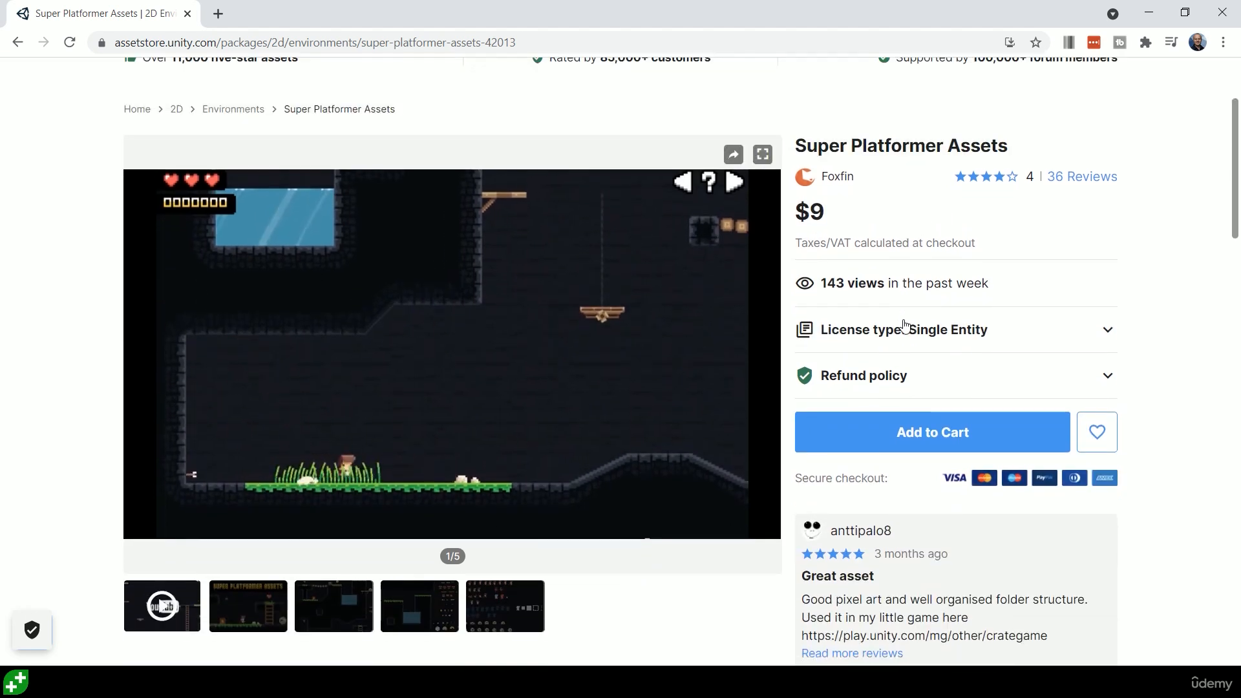
scroll(905, 321, "up", 2)
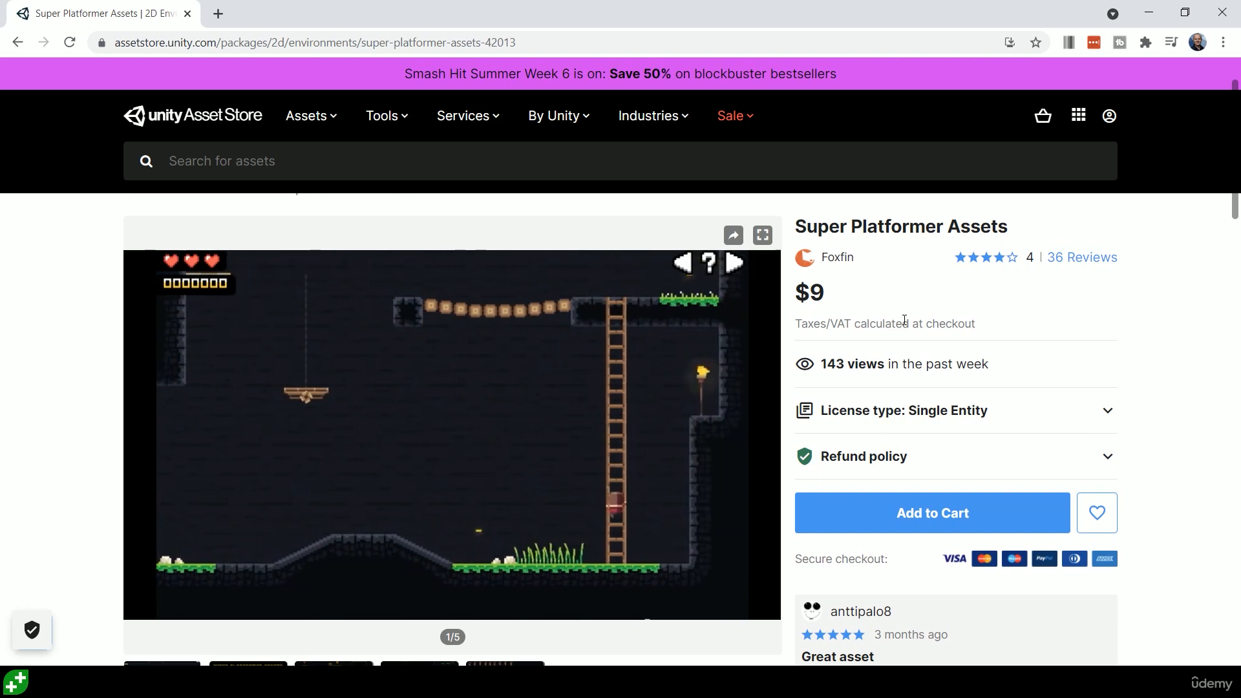
mouse_move(576, 388)
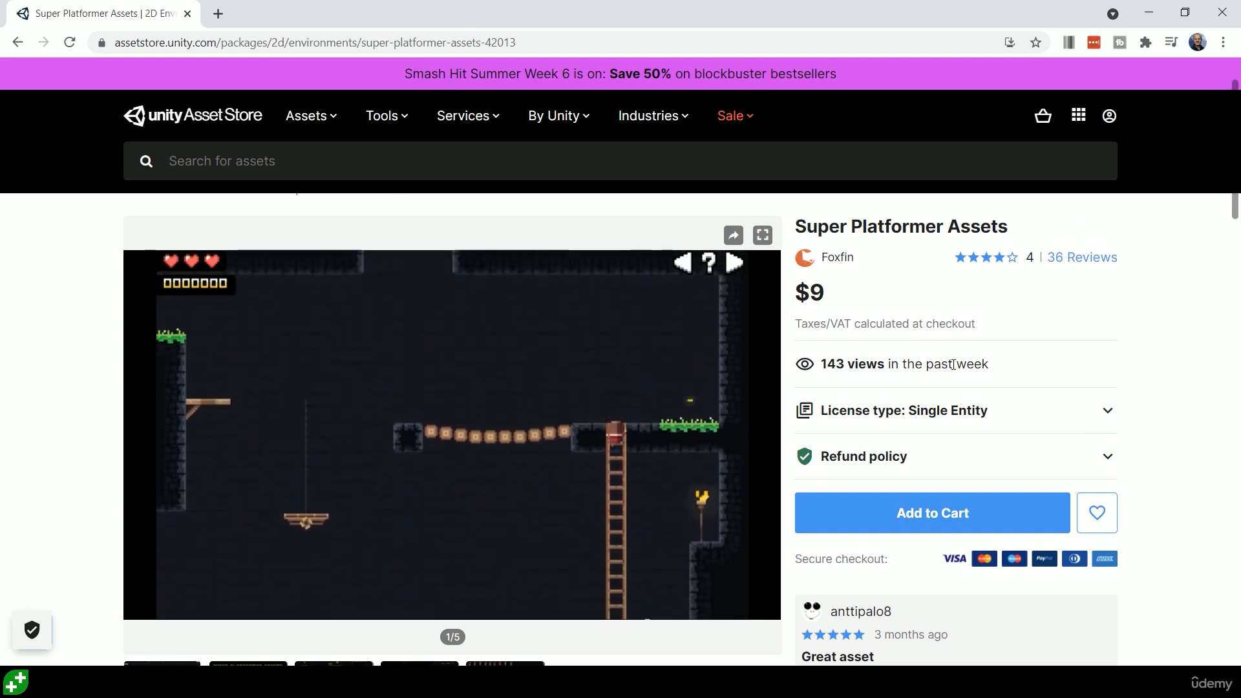
scroll(952, 365, "down", 5)
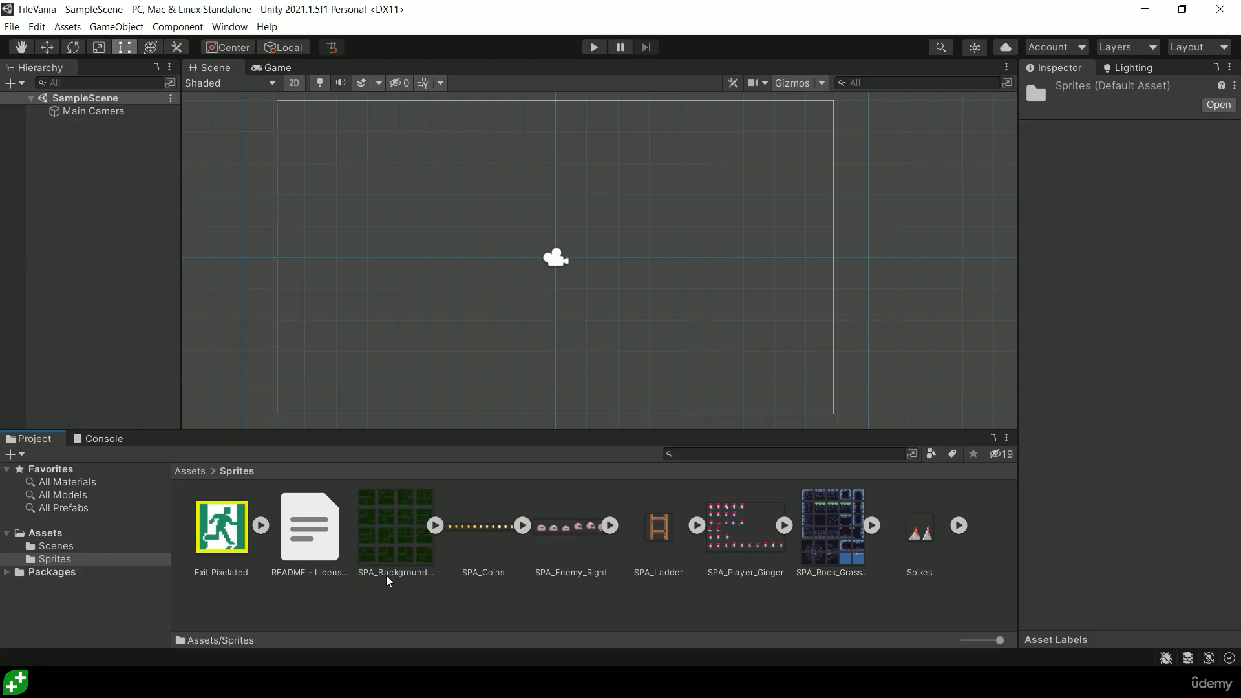
Back in Unity, examine the import settings of the background, enemy and rock-grass-water sprites
left_click(401, 537)
left_click(569, 526)
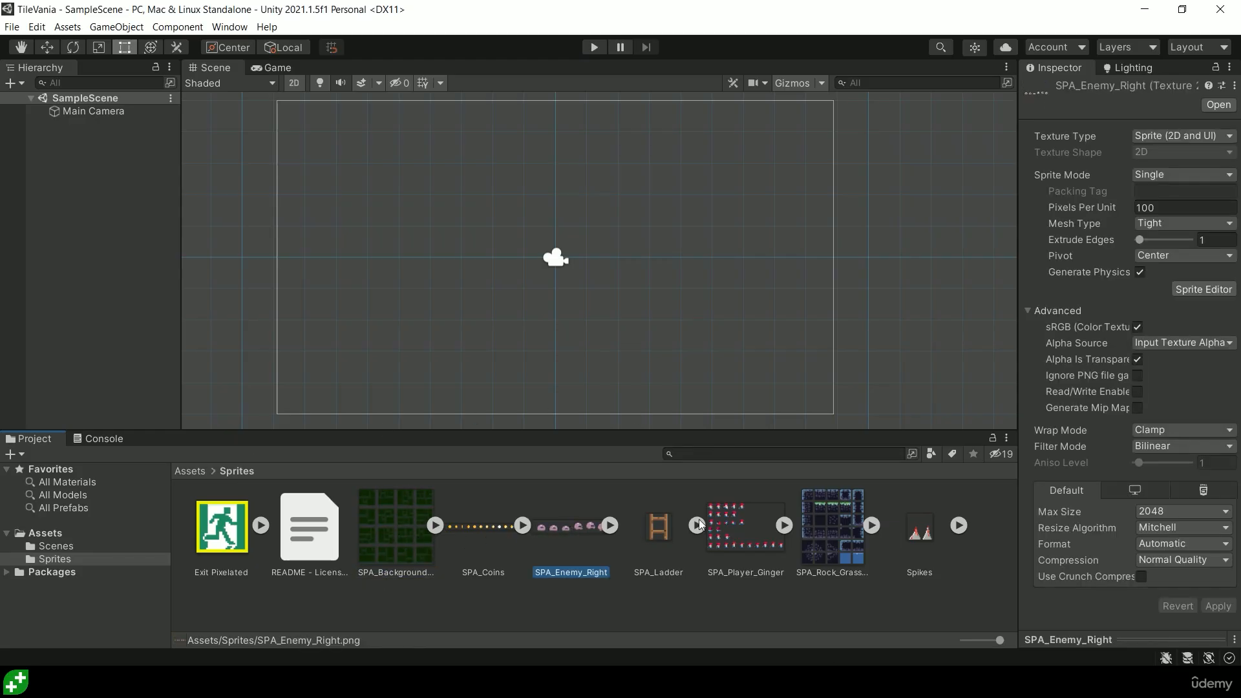
left_click(828, 527)
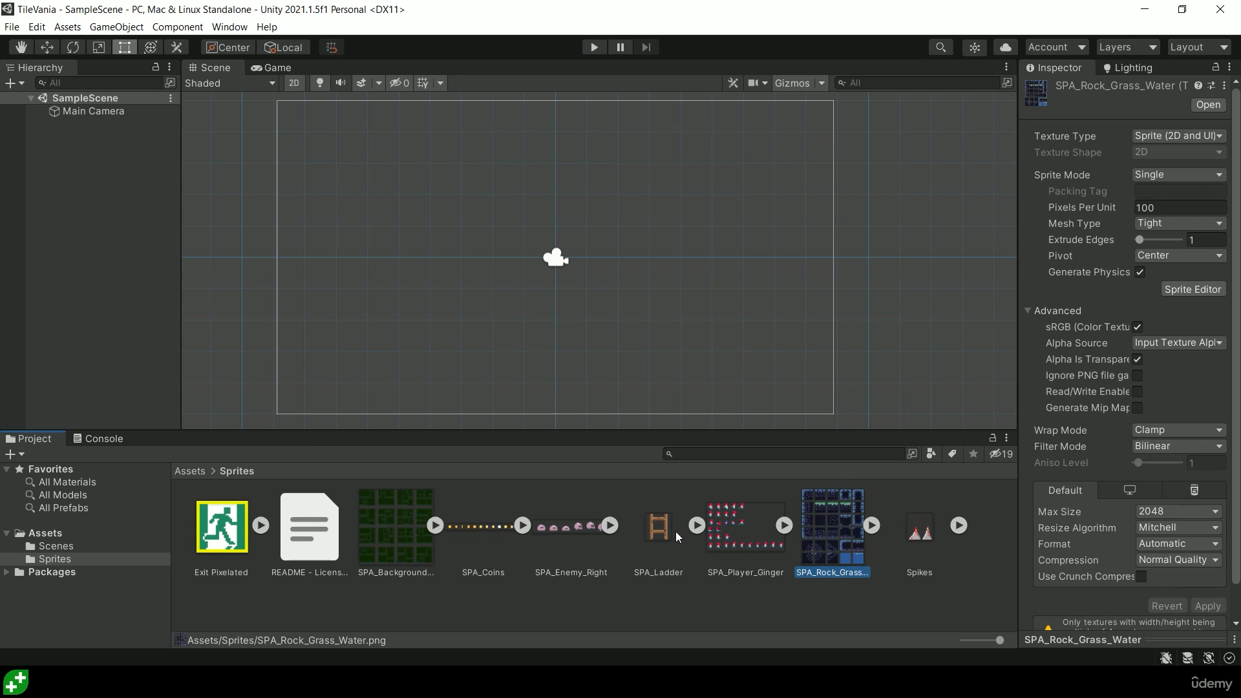
left_click(511, 605)
left_click(405, 524)
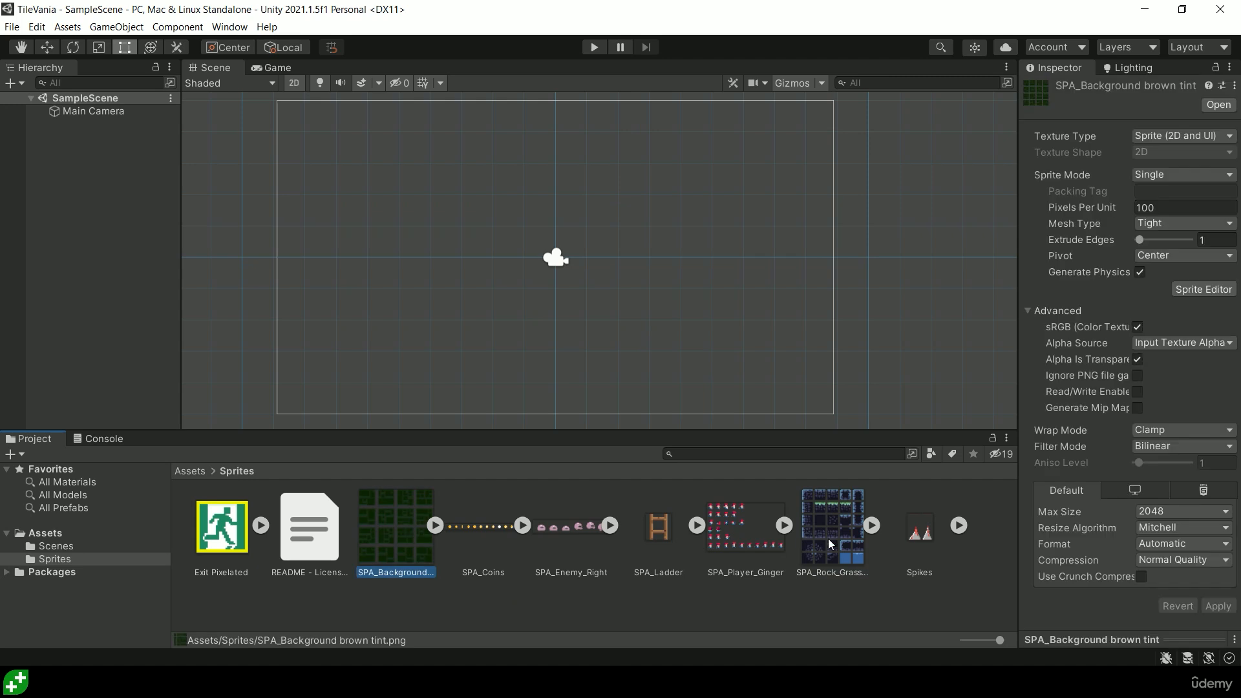
left_click(834, 524)
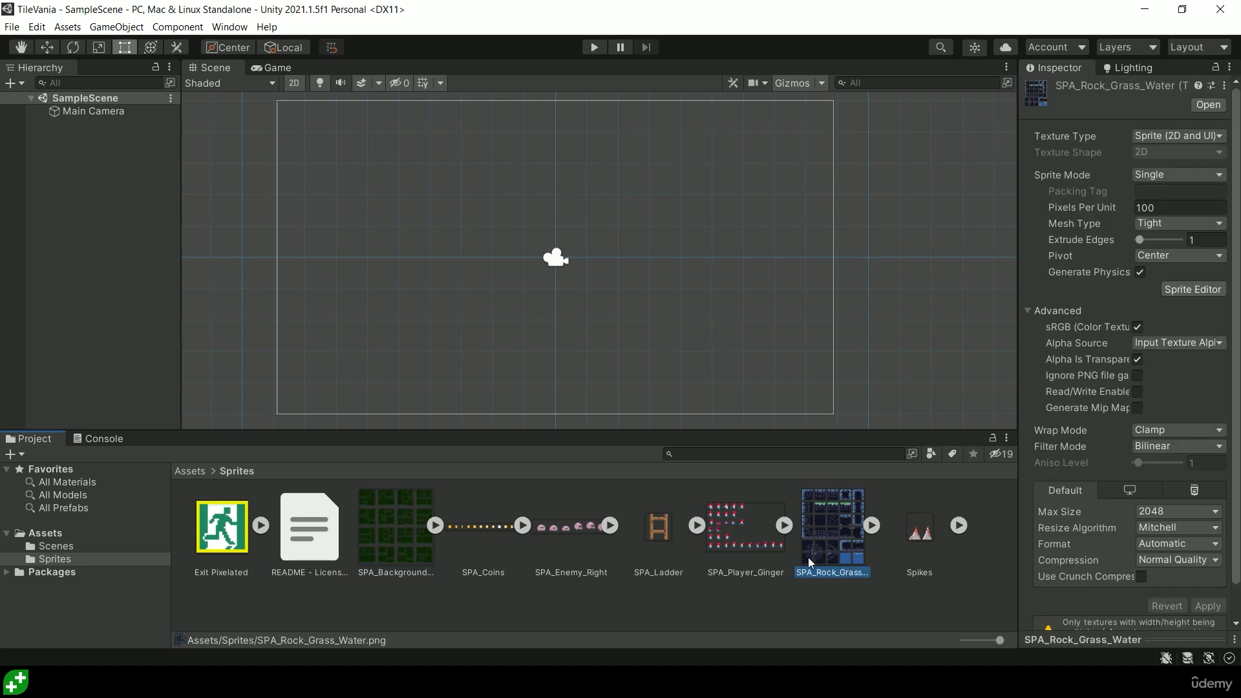
Place the SPA_Rock_Grass_Water sprite in the scene at about X -3.87, Y -0.16 and inspect its tiles up close
left_click_drag(847, 533, 434, 268)
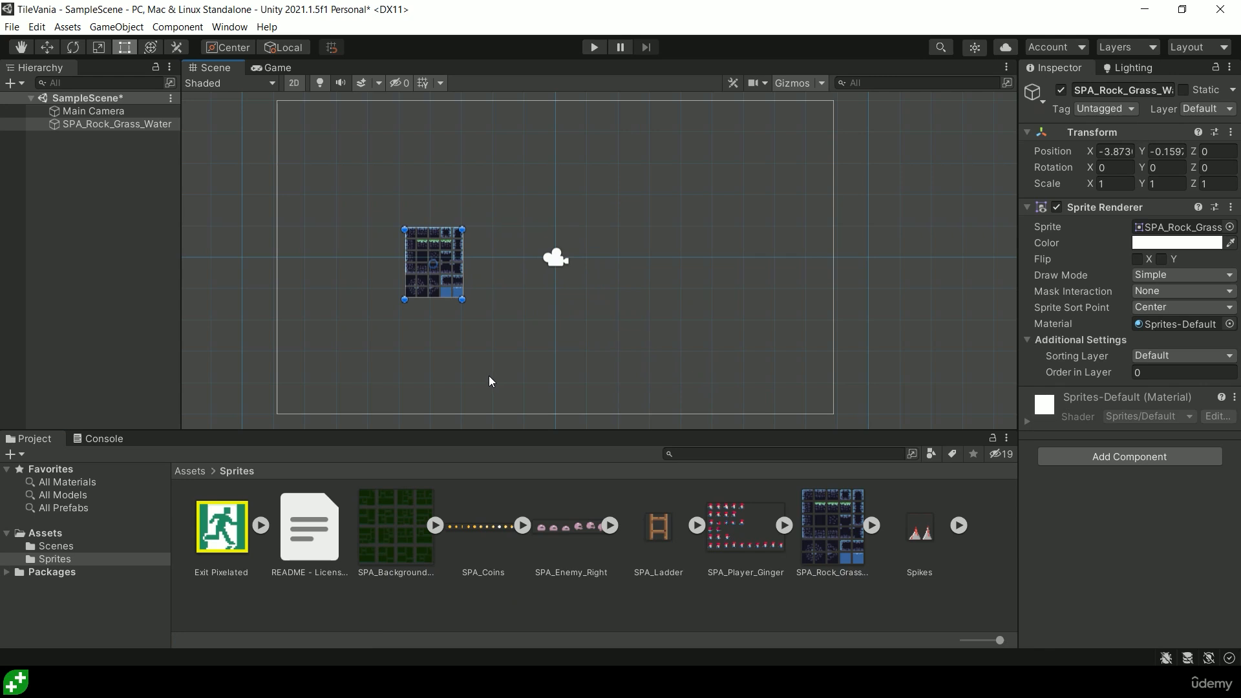
scroll(433, 297, "up", 5)
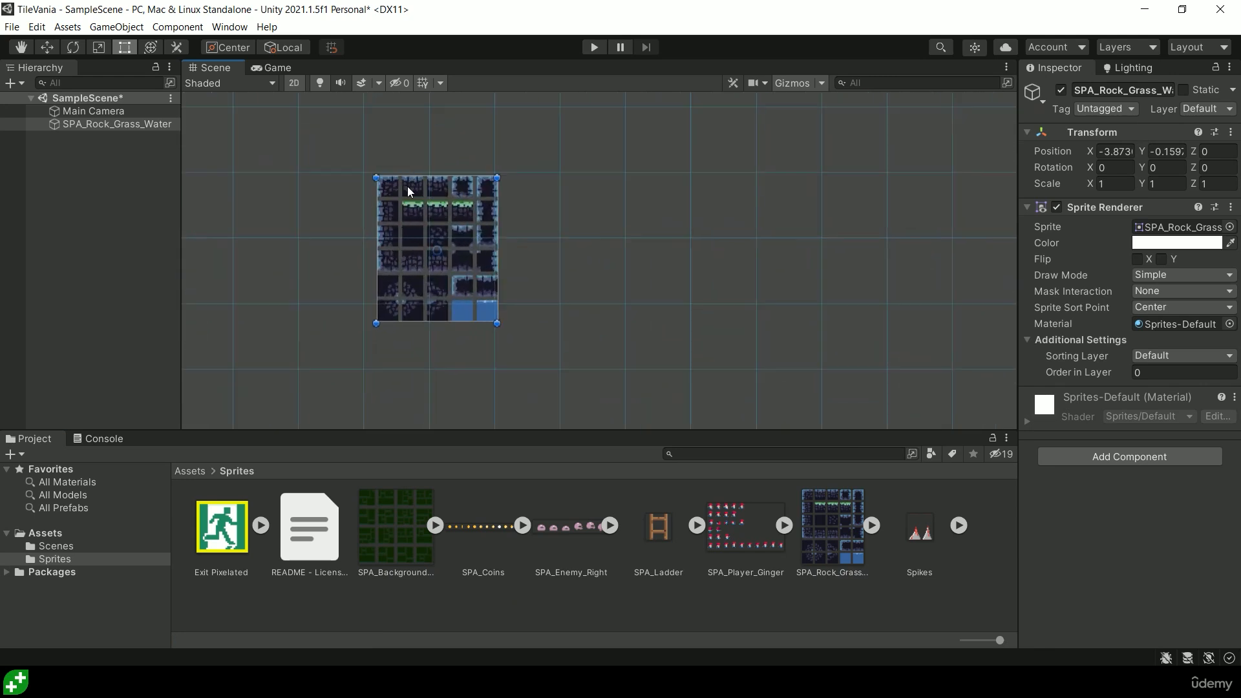
scroll(405, 190, "up", 5)
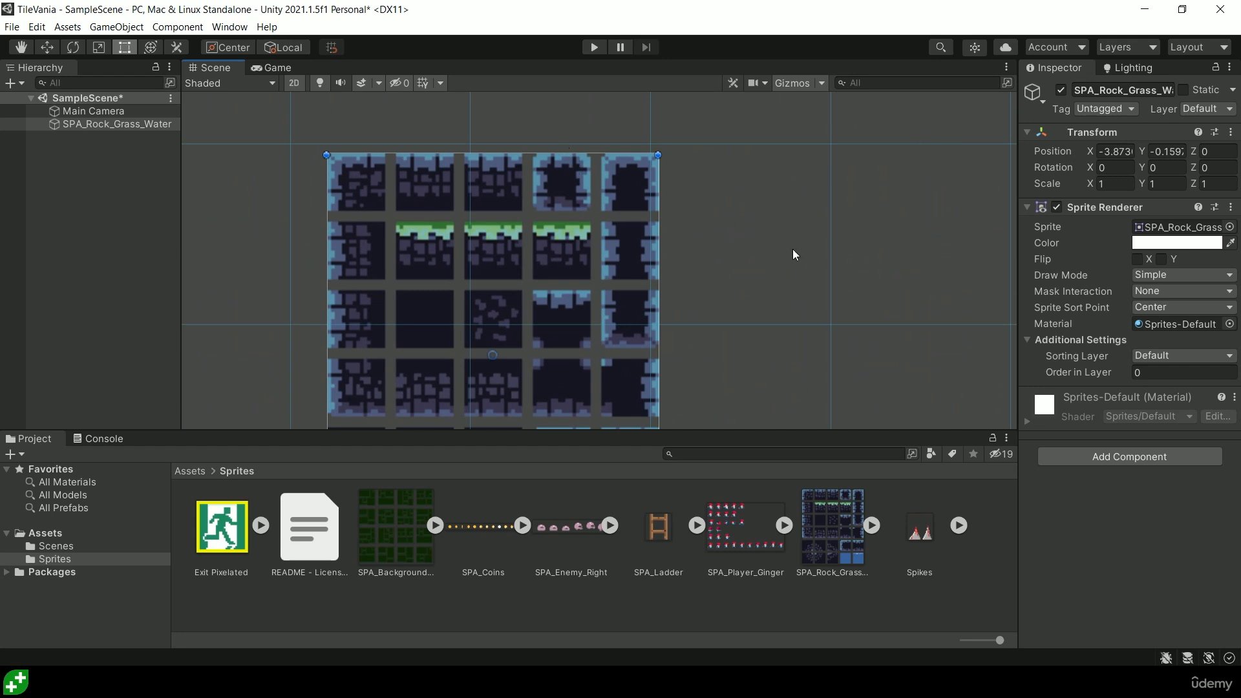
scroll(793, 250, "down", 10)
middle_click_drag(890, 275, 574, 247)
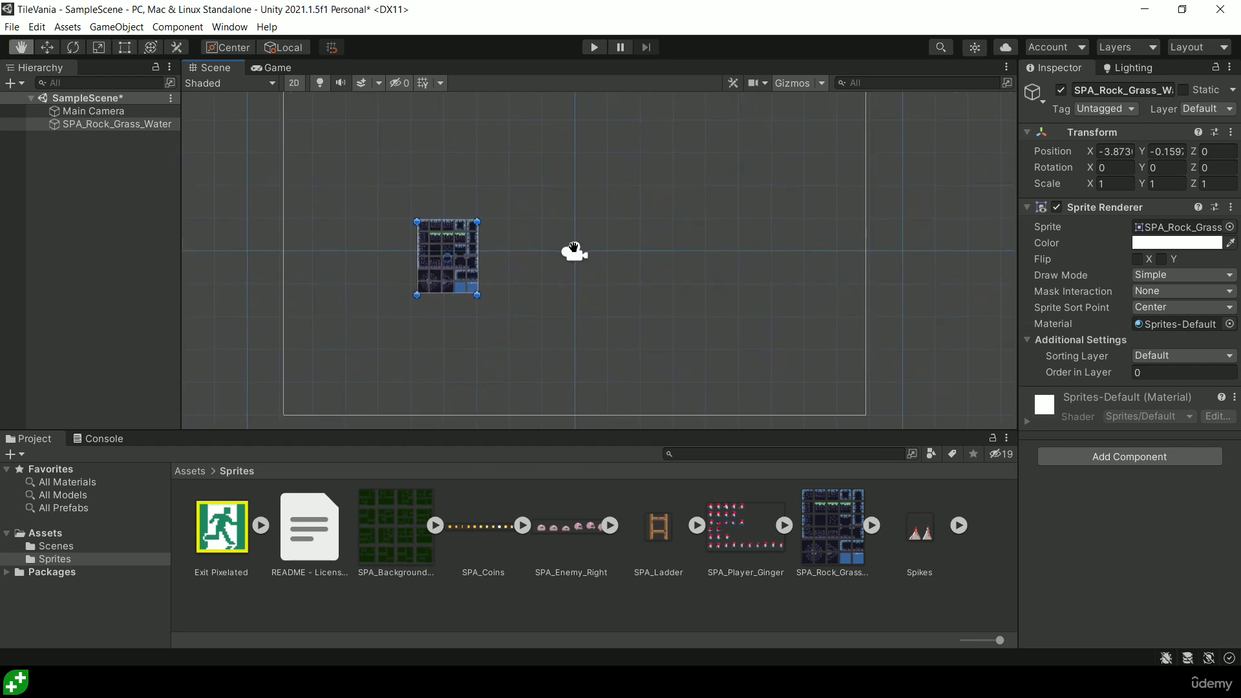
scroll(573, 249, "down", 1)
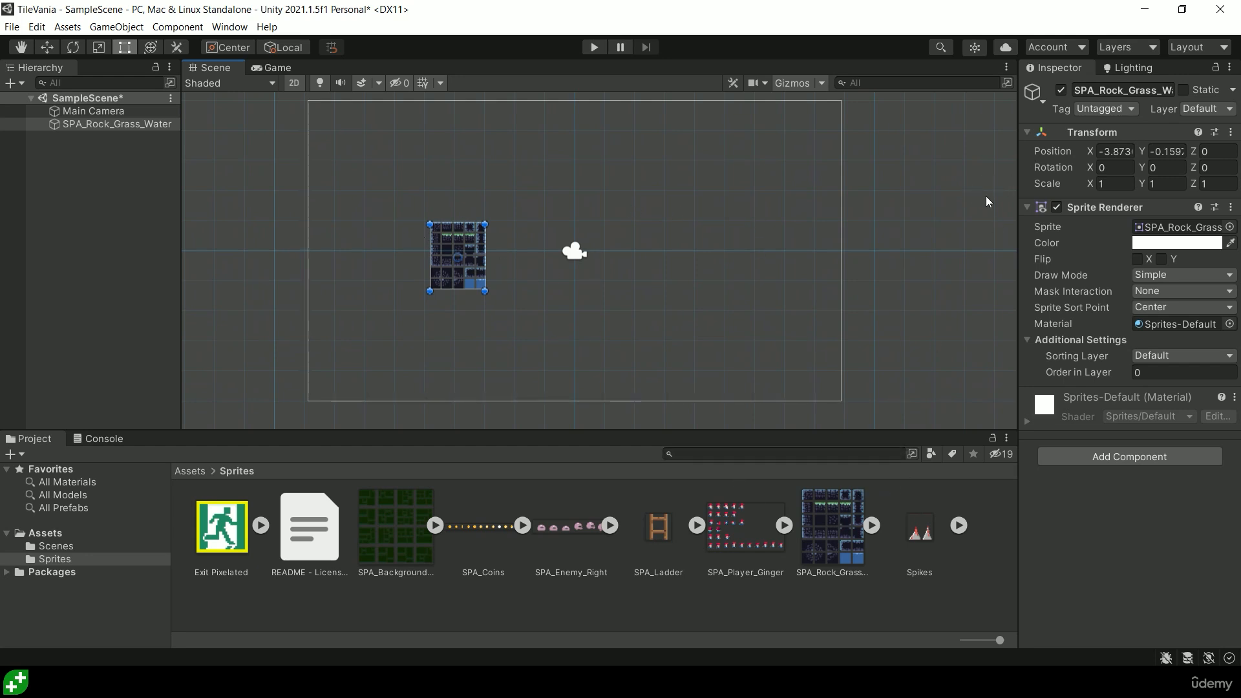
Set Pixels Per Unit to 32 for all eight sprite textures in the Sprites folder, excluding the README, and apply it
left_click(828, 524)
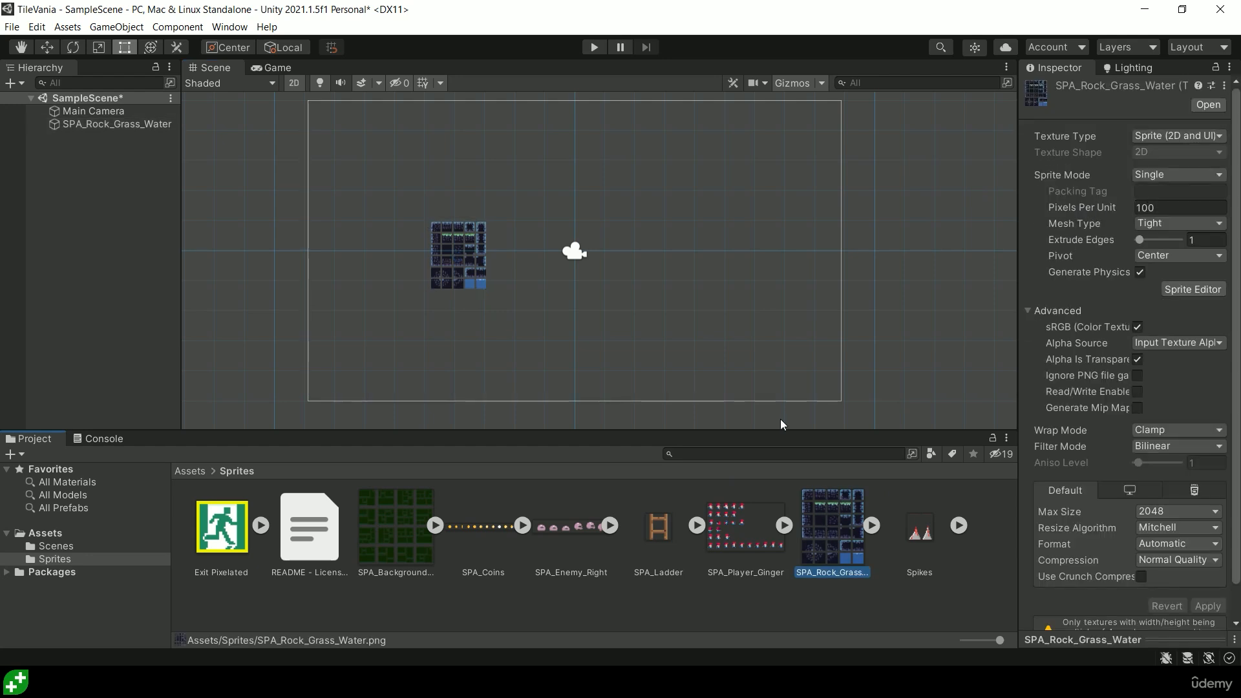
left_click(381, 543)
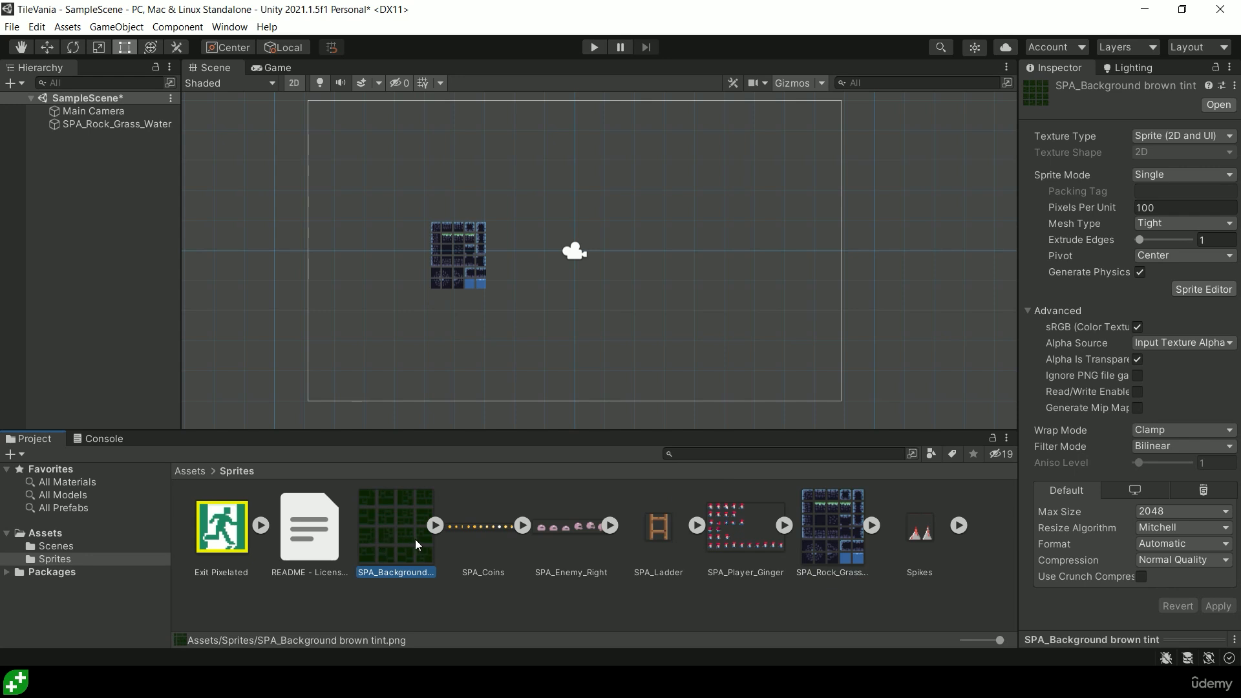
left_click(504, 526, "ctrl")
left_click(582, 528, "ctrl")
left_click(661, 530, "ctrl")
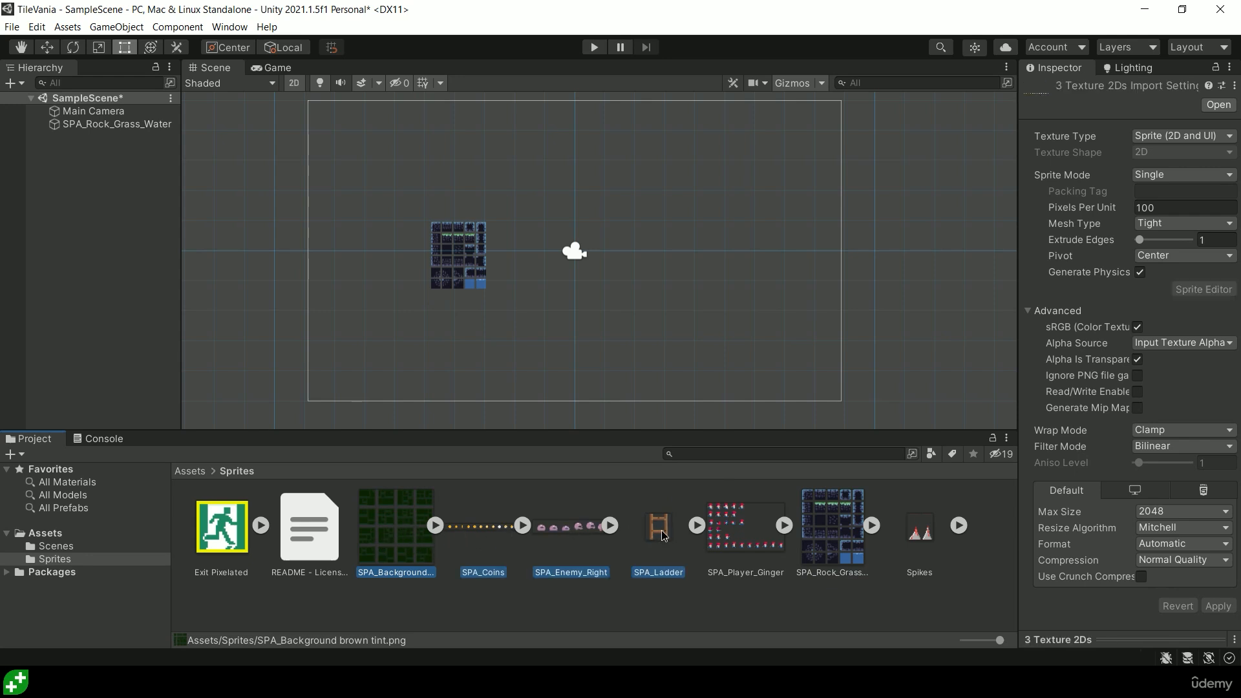
left_click(744, 530, "ctrl")
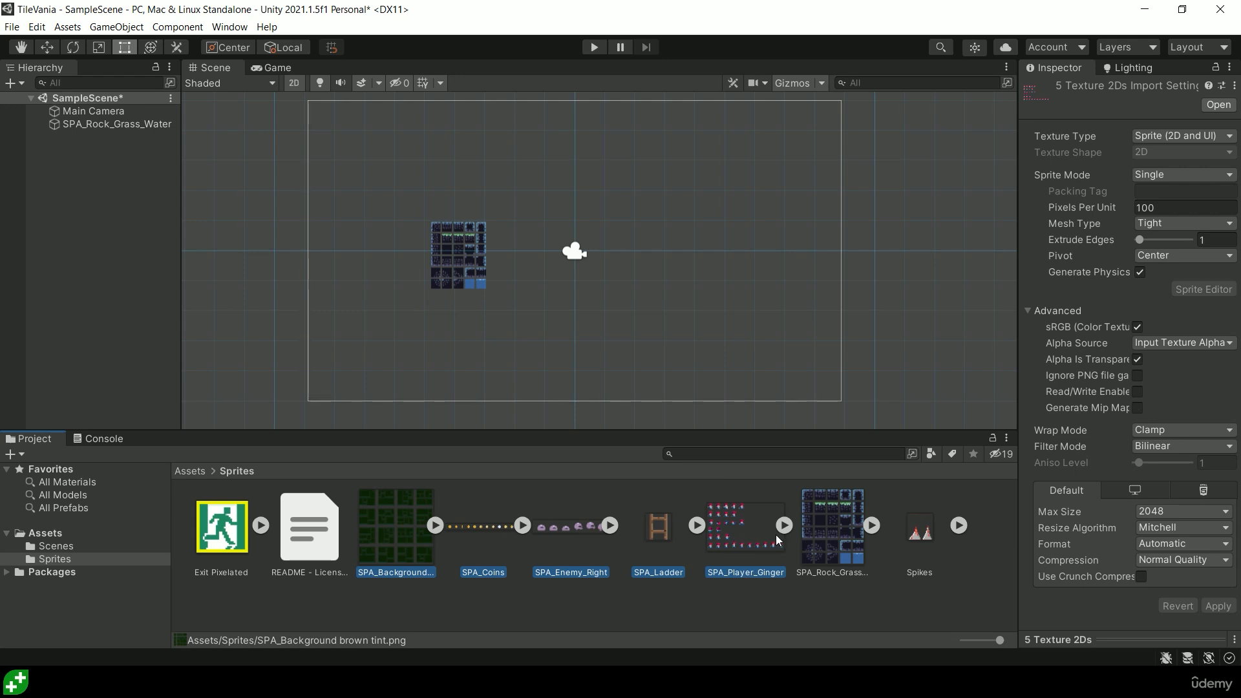
left_click(826, 526, "ctrl")
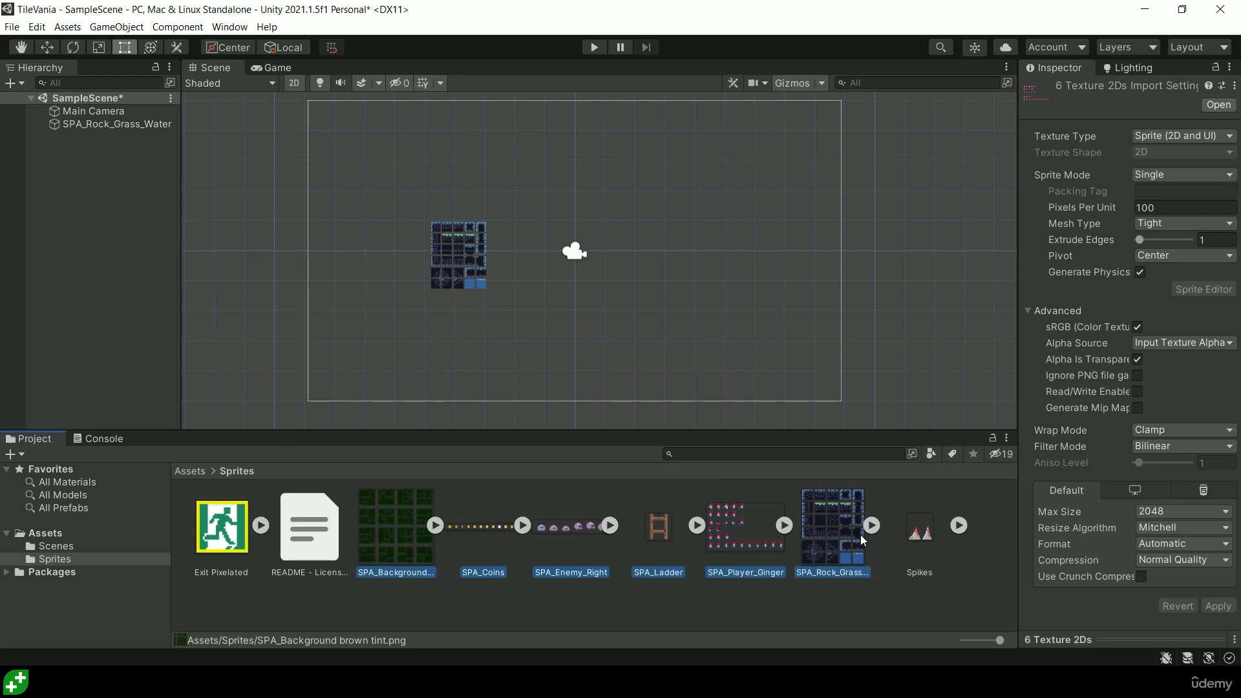
left_click(926, 535, "ctrl")
left_click(222, 540, "ctrl")
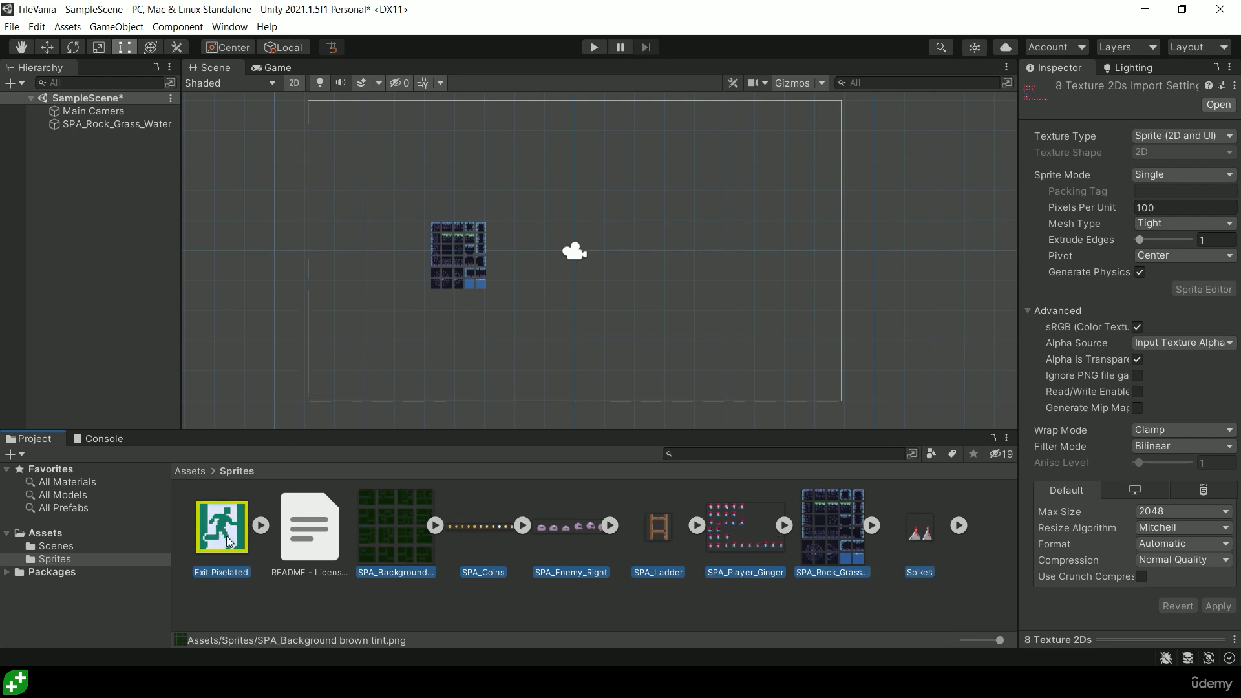
left_click(1161, 207)
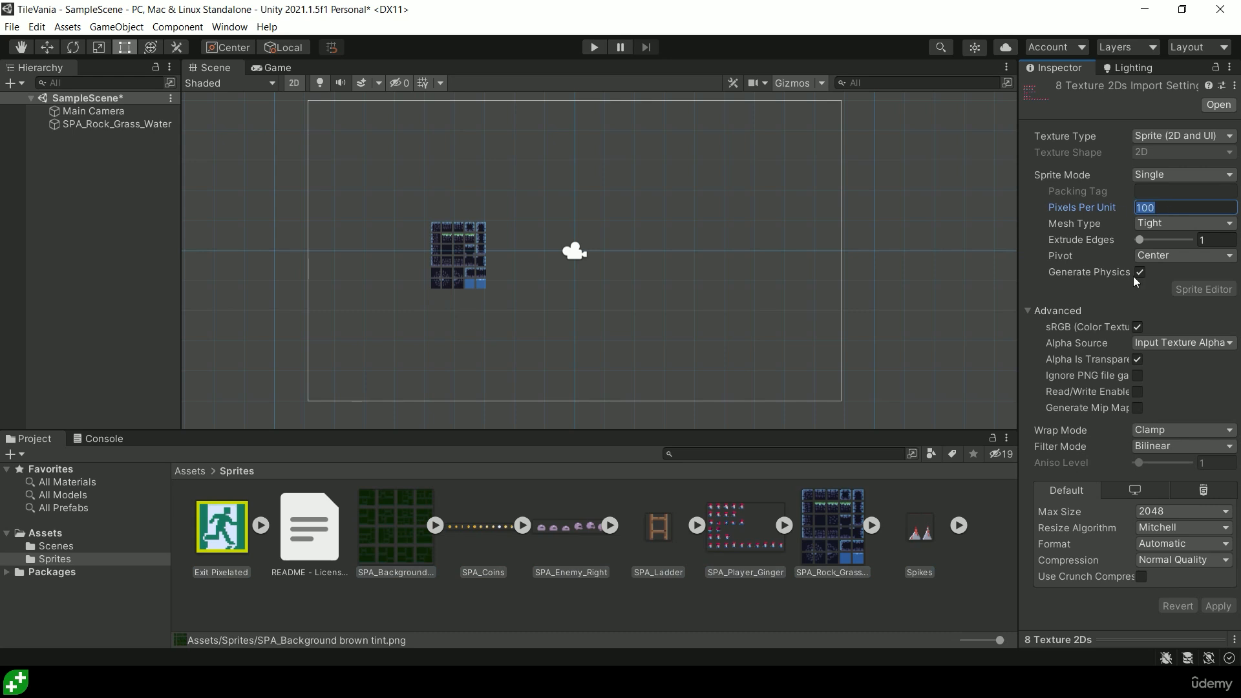
type("32")
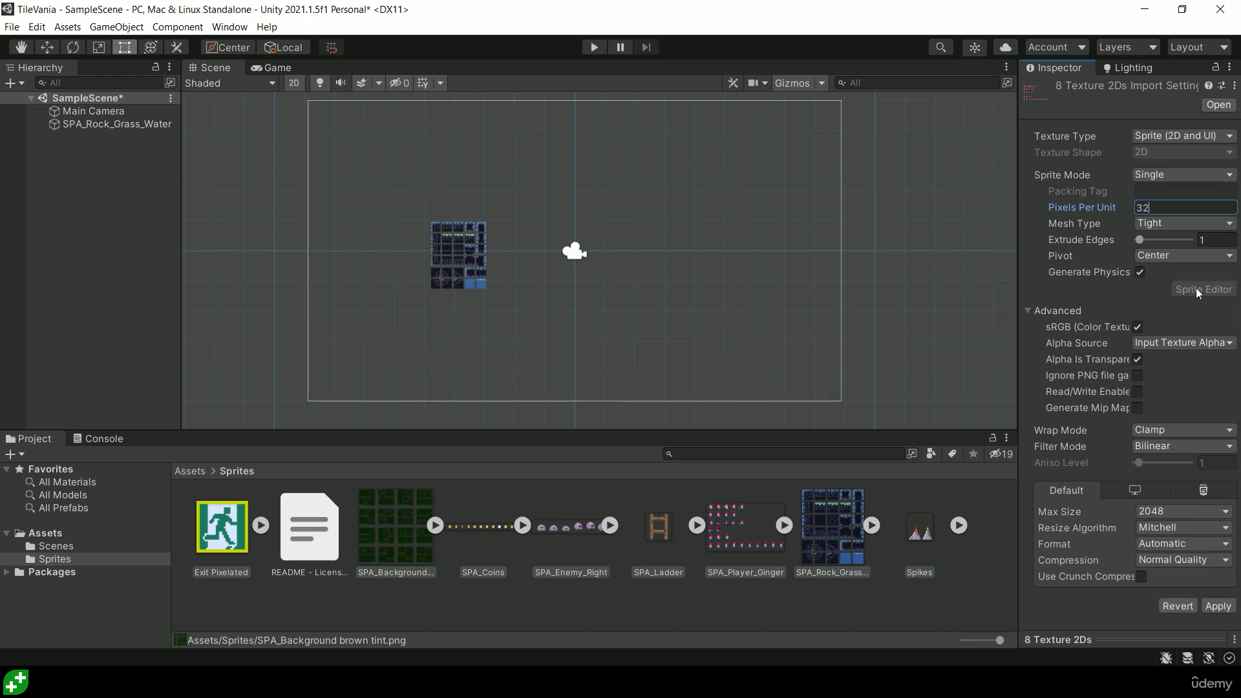
left_click(1218, 606)
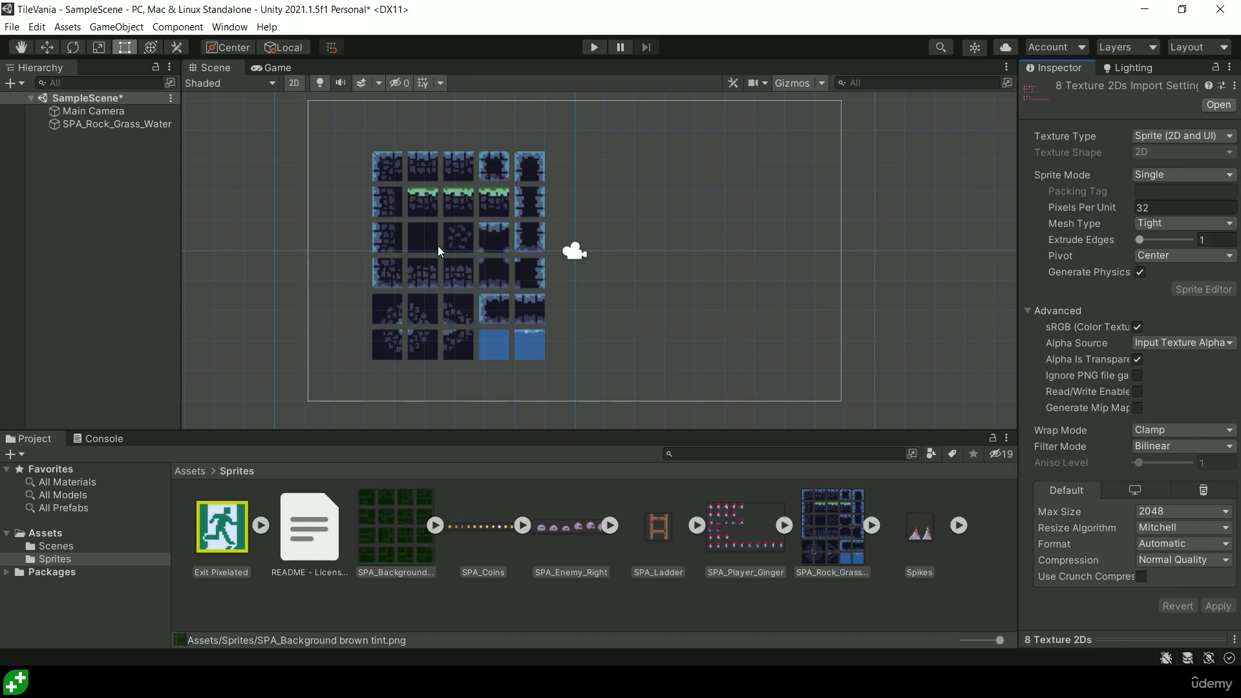
Inspect the rescaled tiles against the grid and place SPA_Player_Ginger beside them at about X 6.62, Y -0.21
scroll(499, 189, "up", 15)
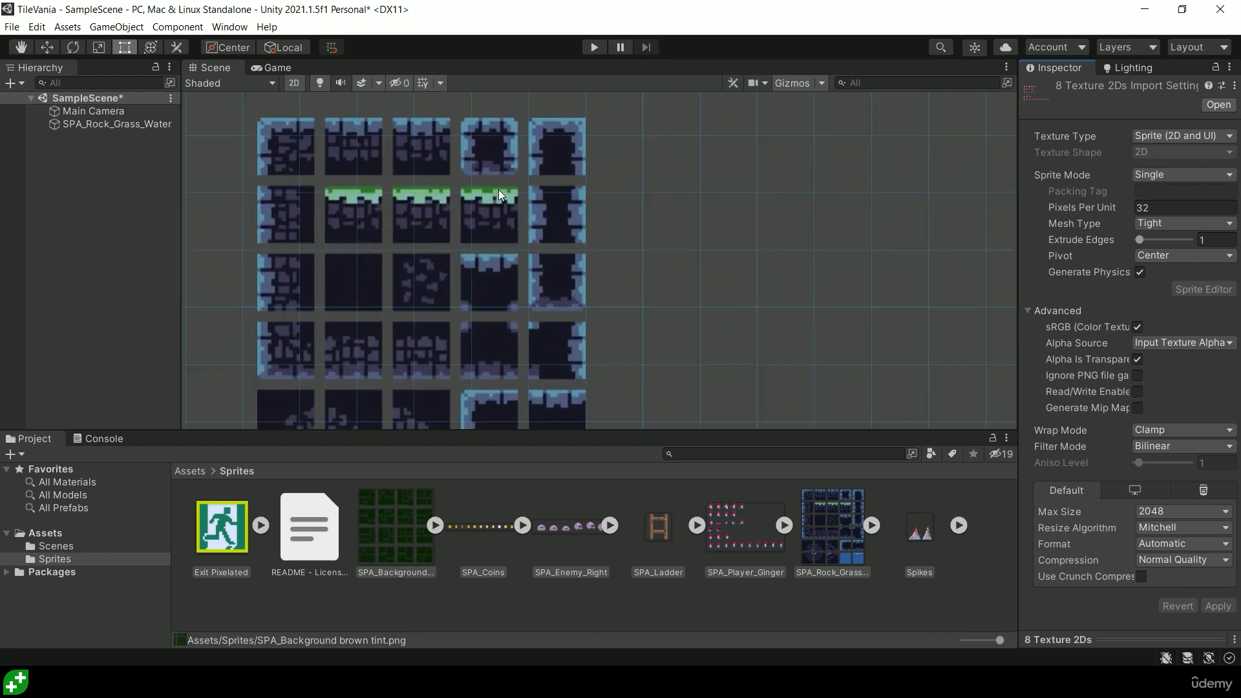
middle_click_drag(339, 249, 547, 214)
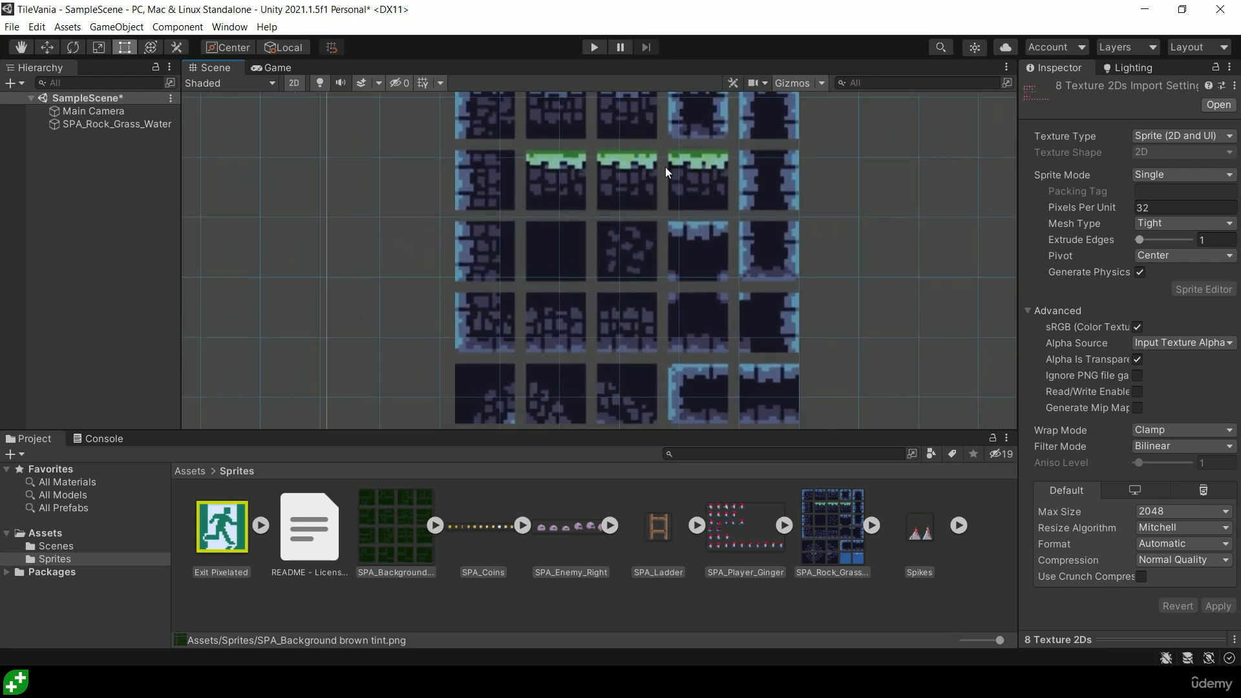
scroll(886, 212, "down", 10)
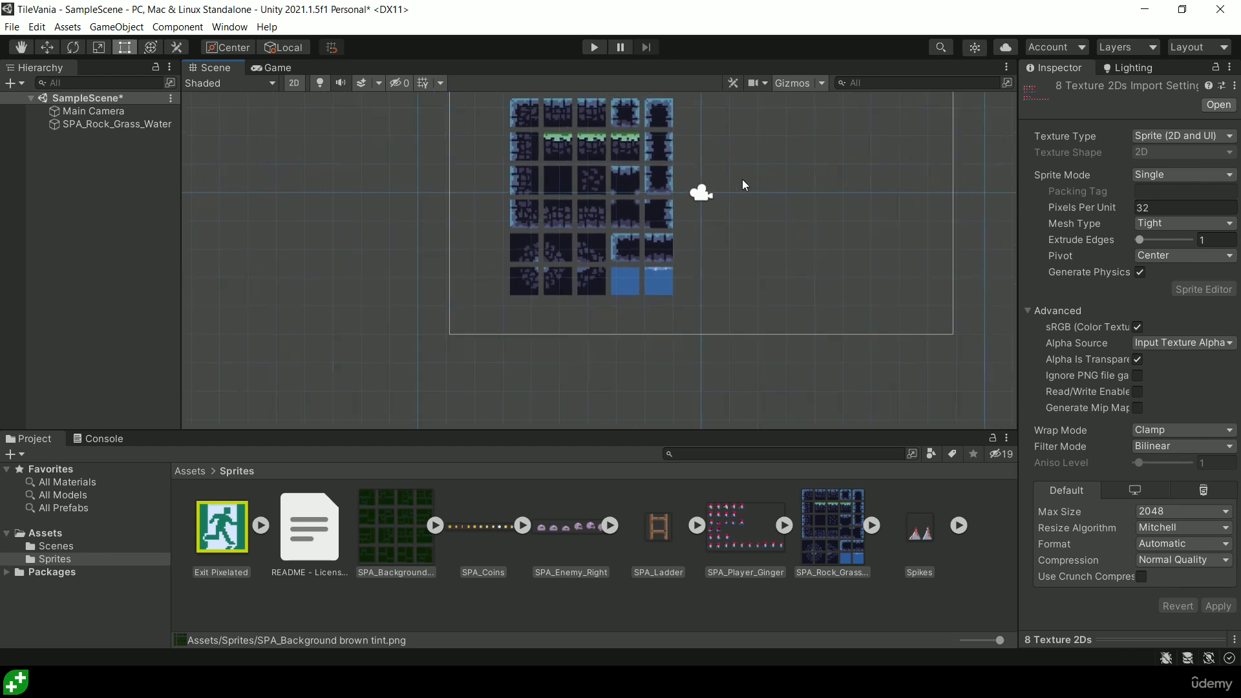
scroll(797, 193, "down", 4)
middle_click_drag(796, 193, 753, 218)
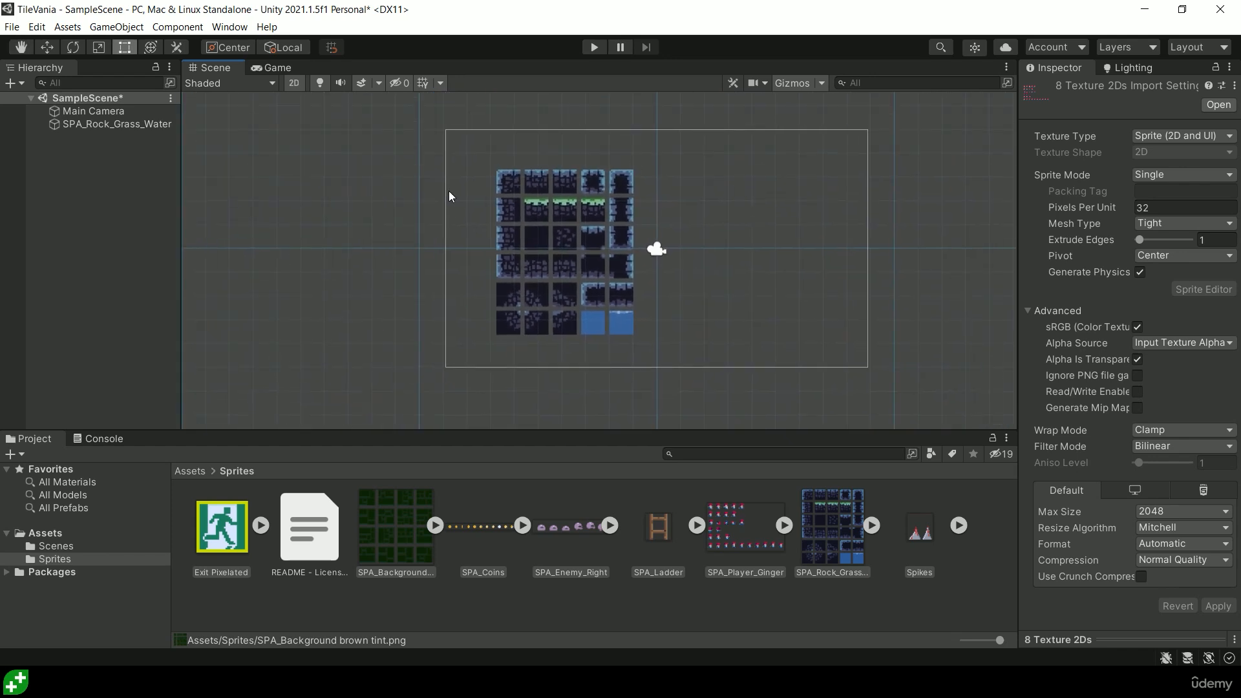
left_click_drag(729, 527, 730, 587)
left_click(731, 587)
left_click_drag(746, 534, 821, 265)
middle_click_drag(790, 241, 621, 221)
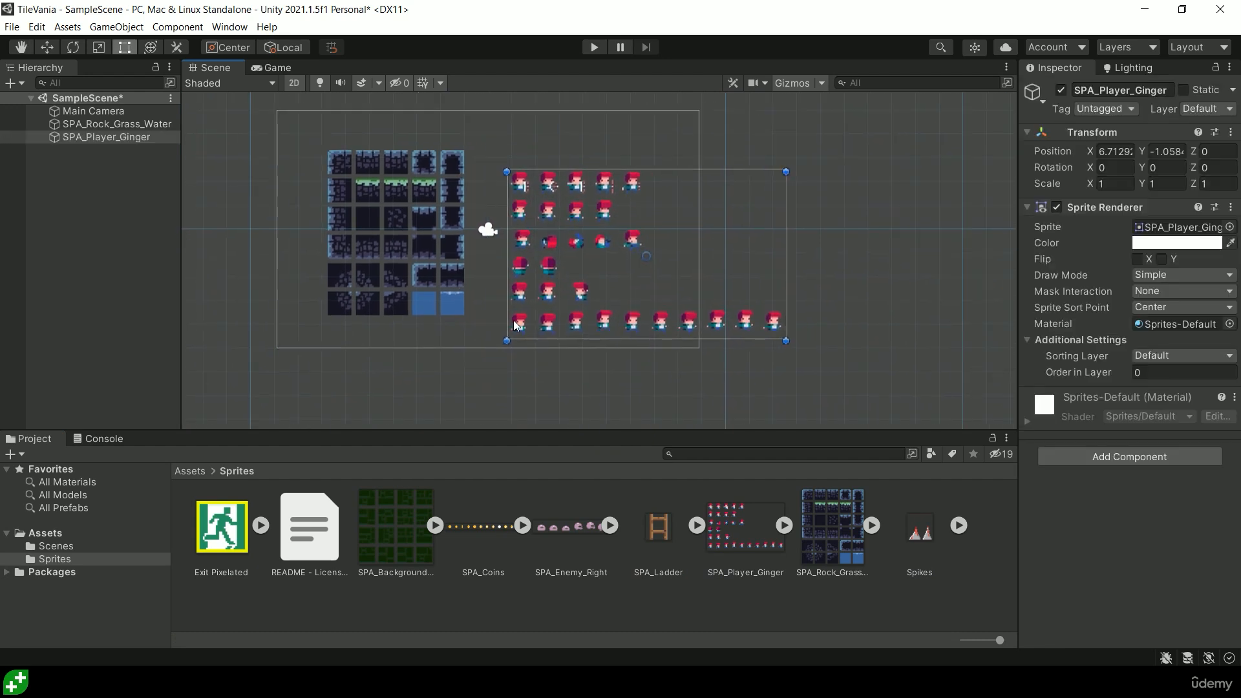
left_click_drag(653, 274, 687, 248)
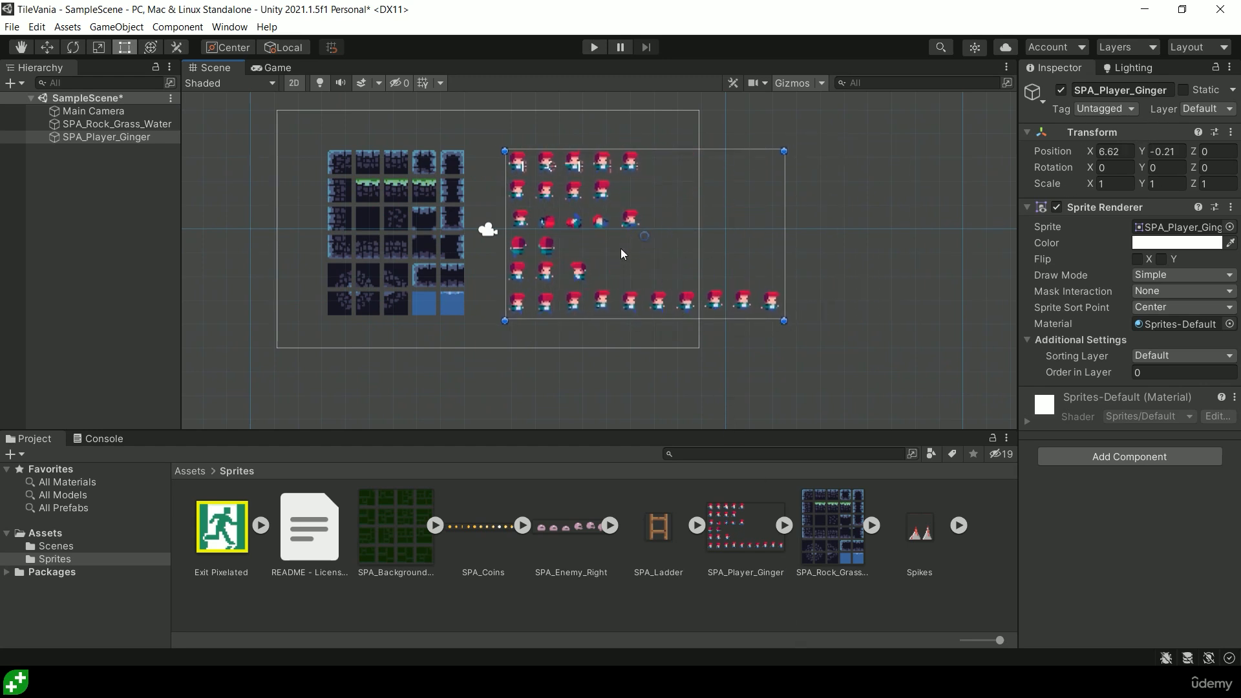
Try SPA_Player_Ginger at 100 Pixels Per Unit to compare its size with the tiles, and restore the value to 32
left_click(729, 526)
left_click(1160, 208)
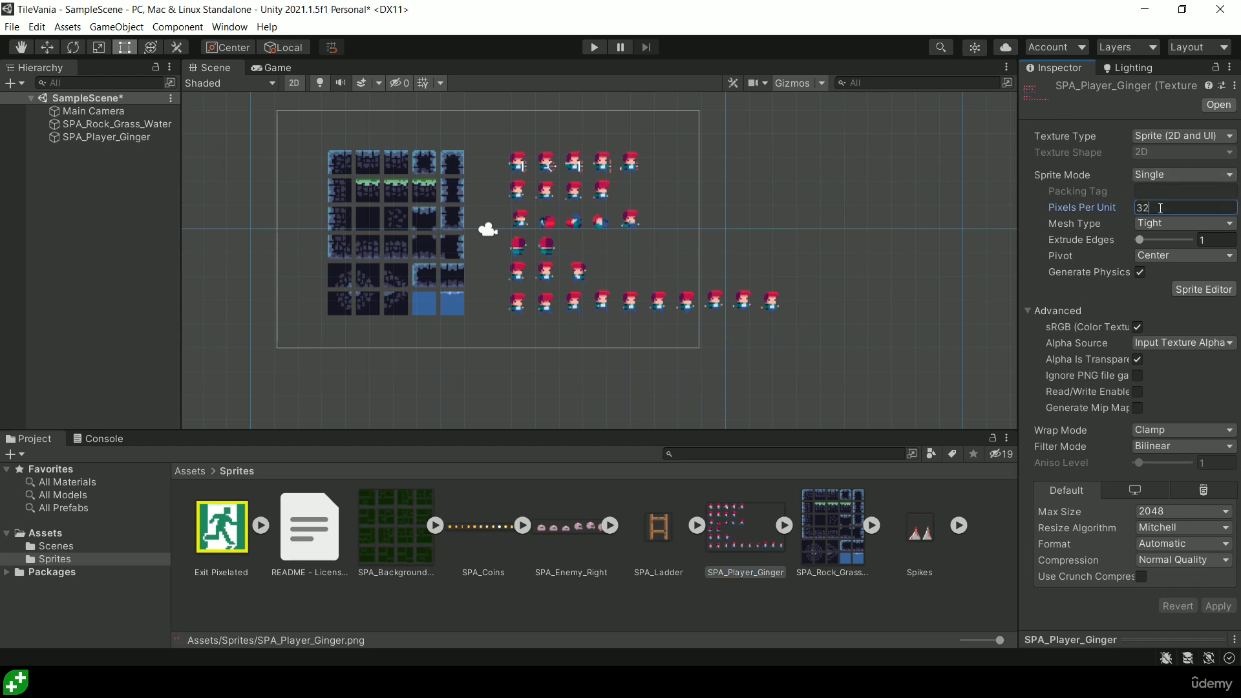
type("100")
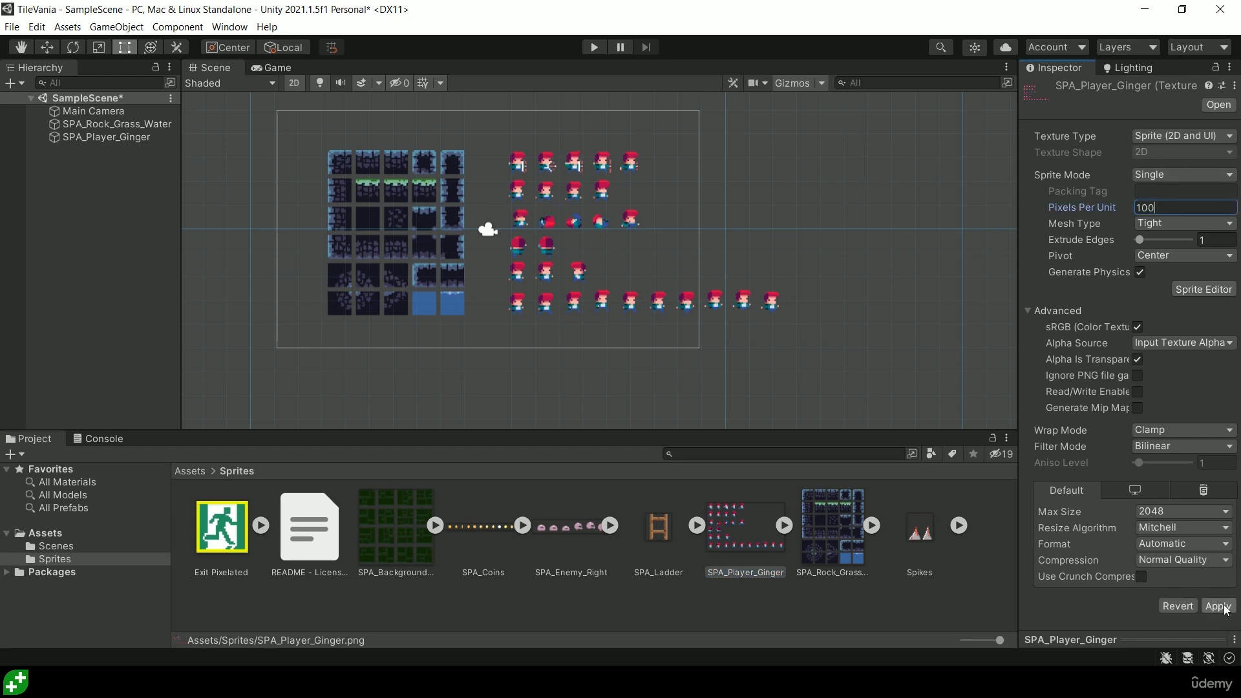
left_click(1218, 605)
left_click(1153, 208)
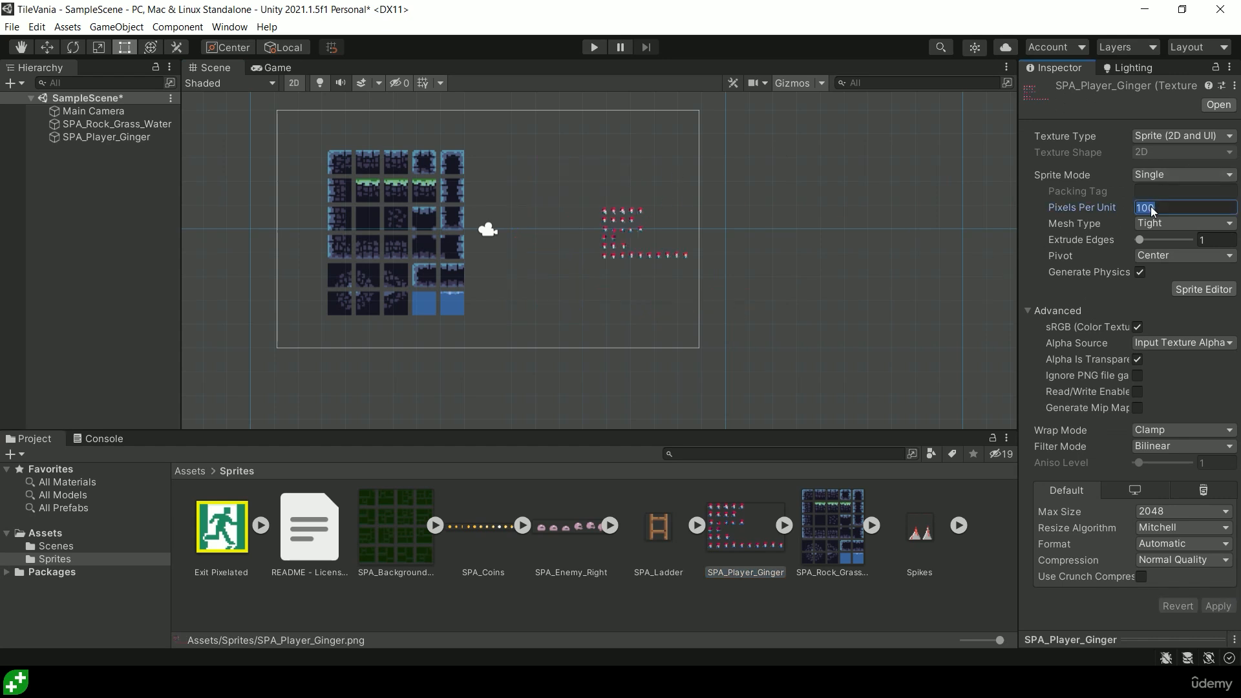
type("32")
left_click(1218, 606)
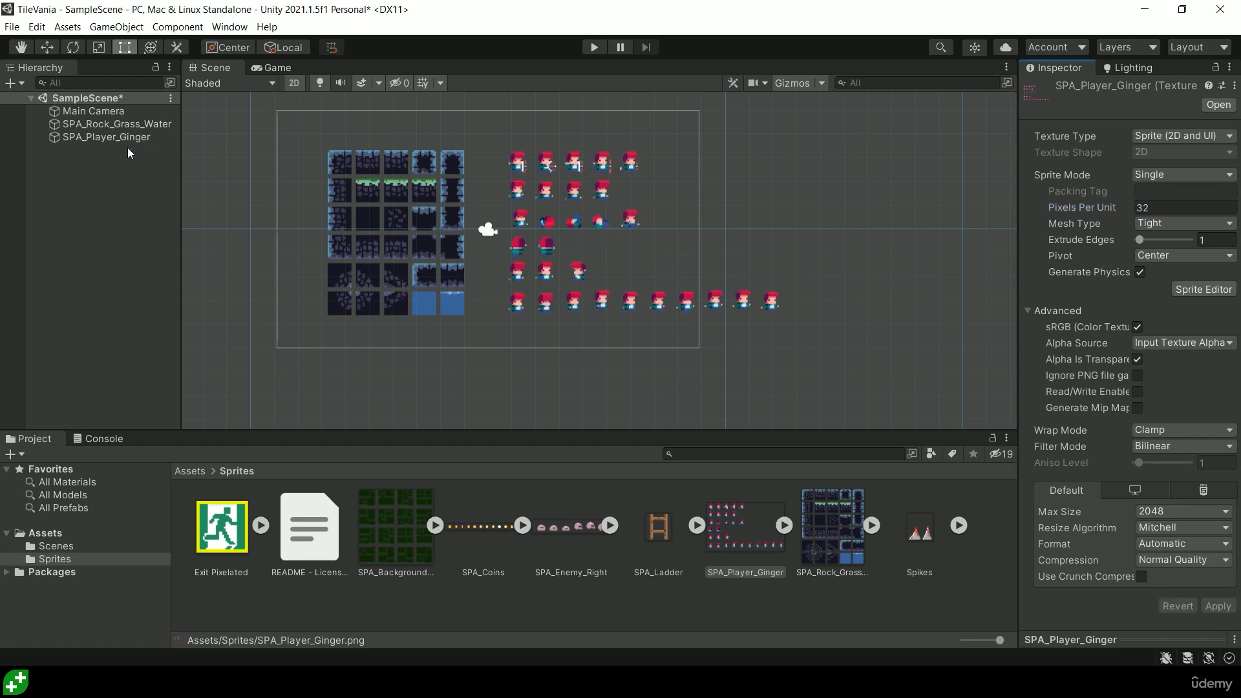
Delete the SPA_Rock_Grass_Water and SPA_Player_Ginger objects from the scene
left_click(129, 123)
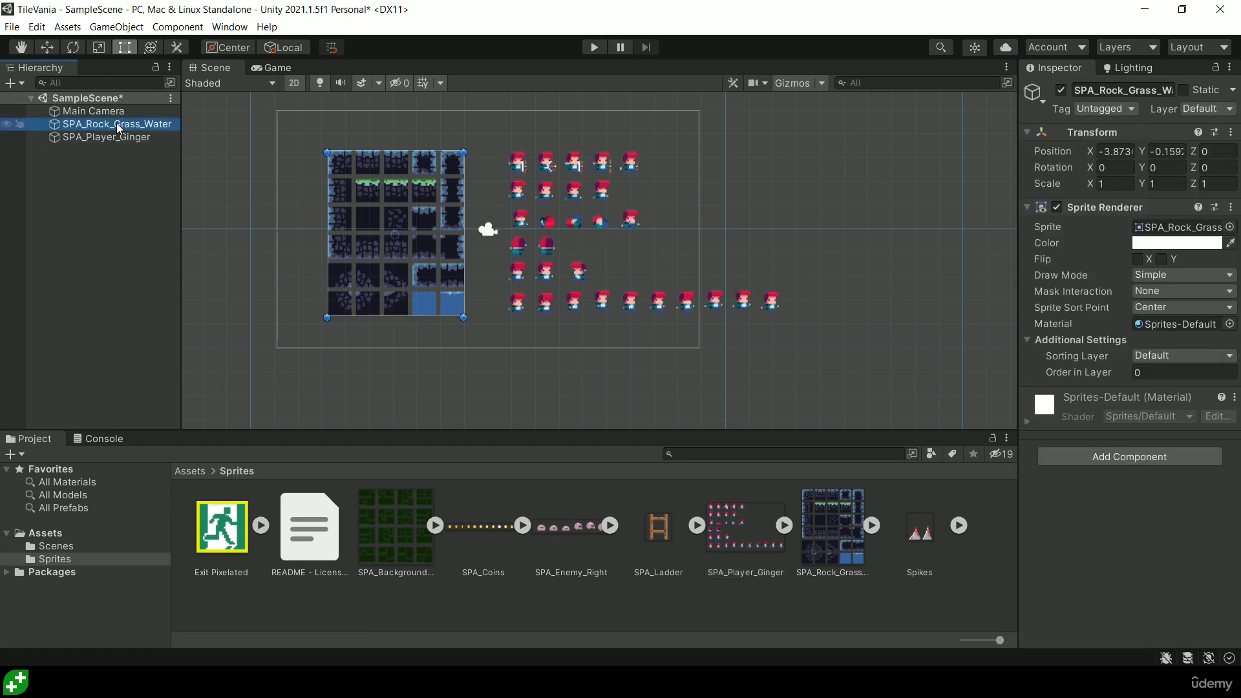
left_click(106, 138, "shift")
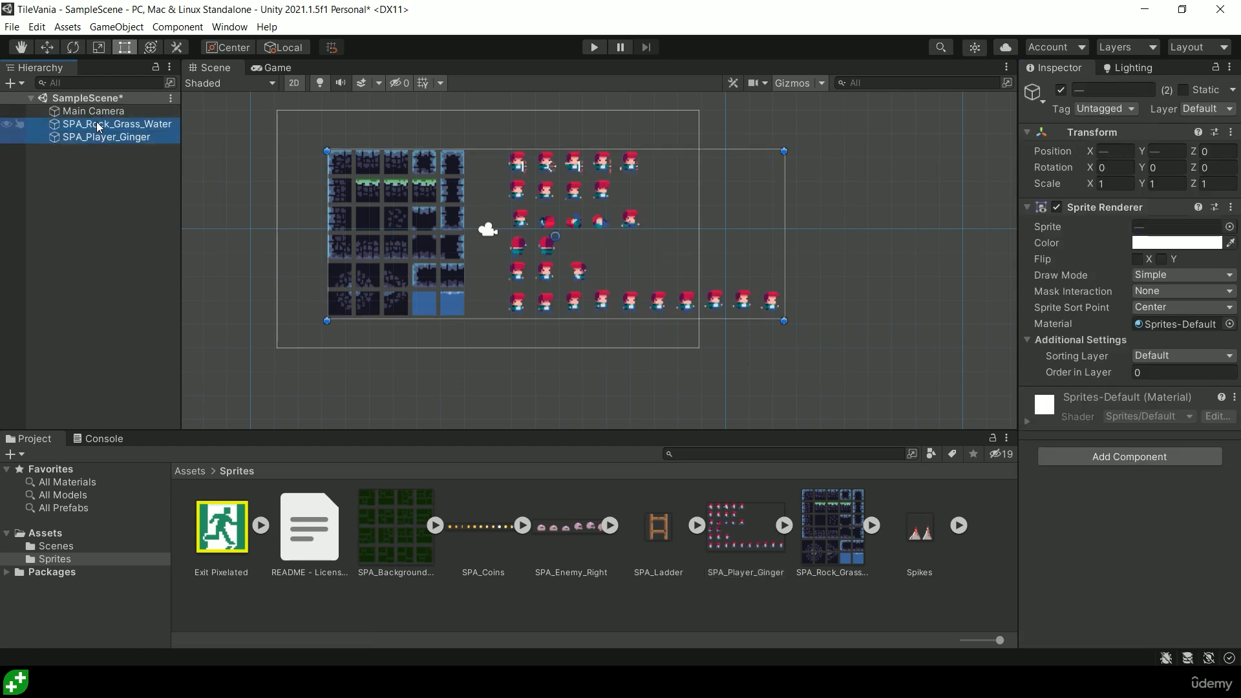
key("Delete")
middle_click_drag(472, 339, 504, 355)
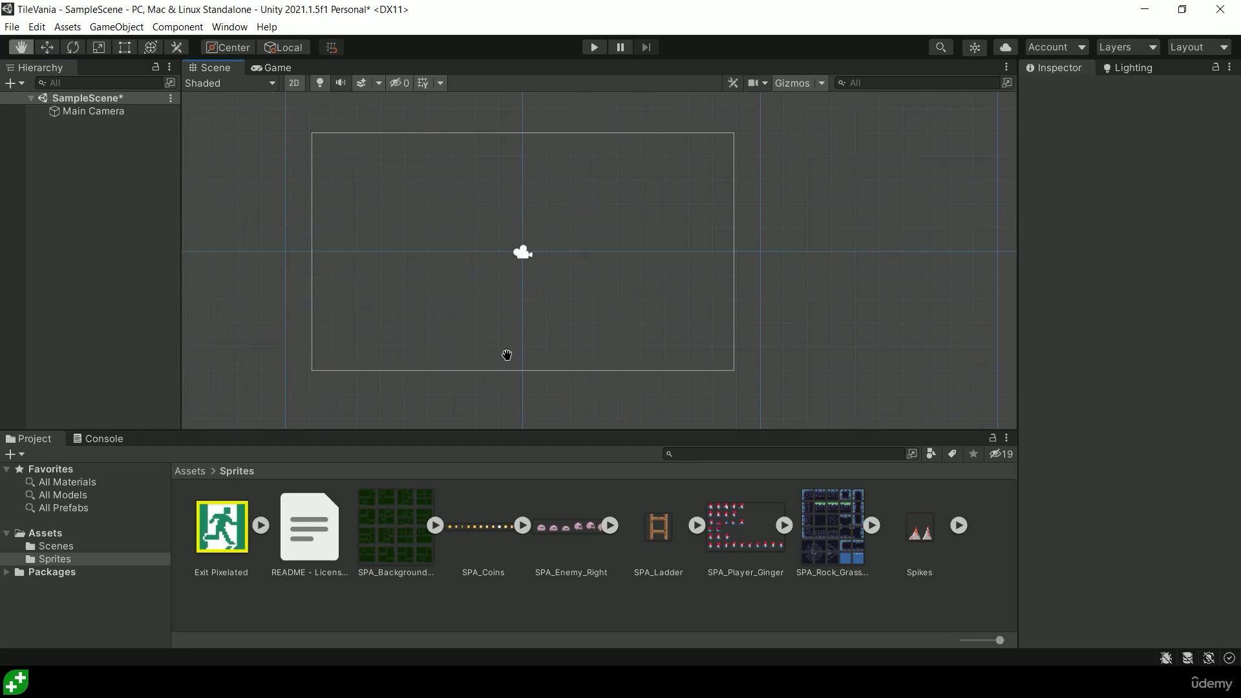
Change the SPA_Rock_Grass_Water texture's Sprite Mode to Multiple, apply the setting and open the sheet in the Sprite Editor
left_click(829, 528)
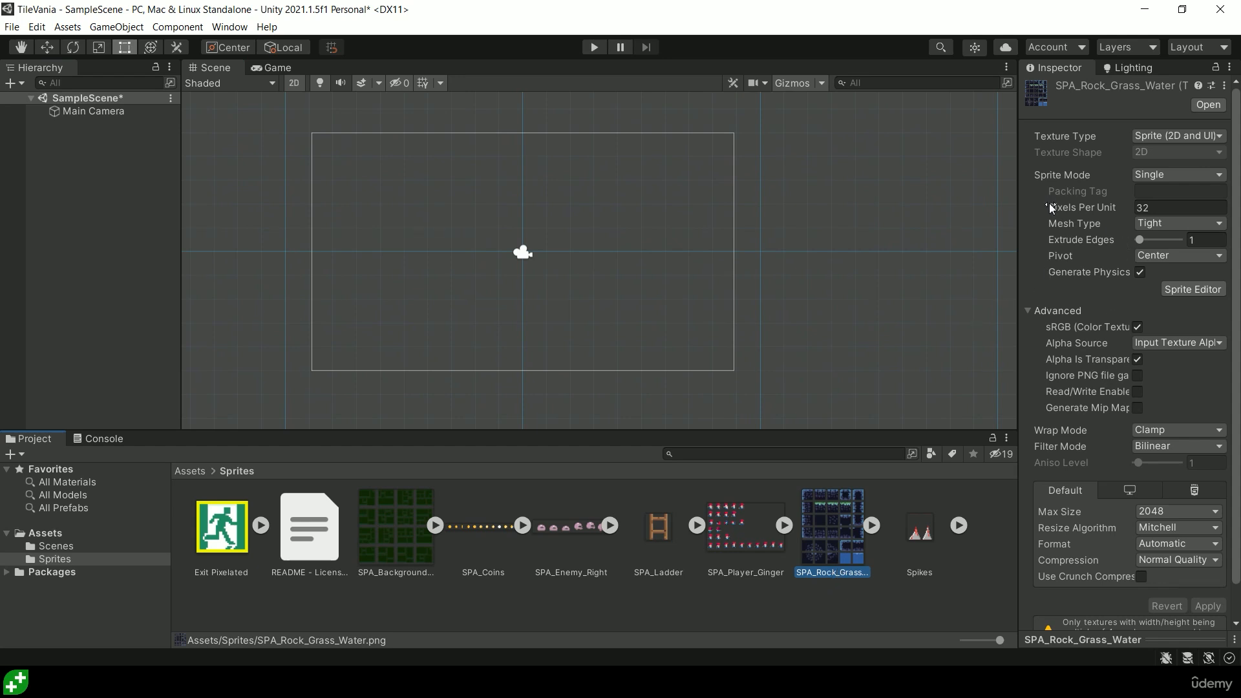
left_click_drag(1018, 206, 977, 206)
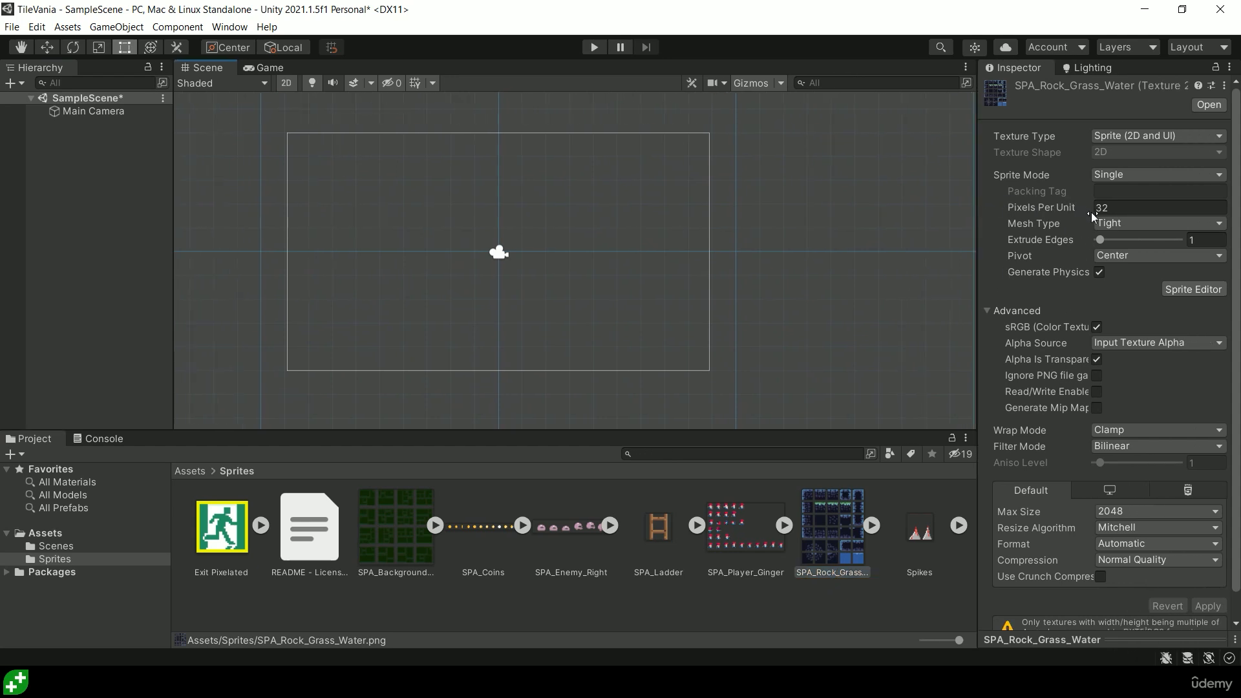
left_click(1135, 176)
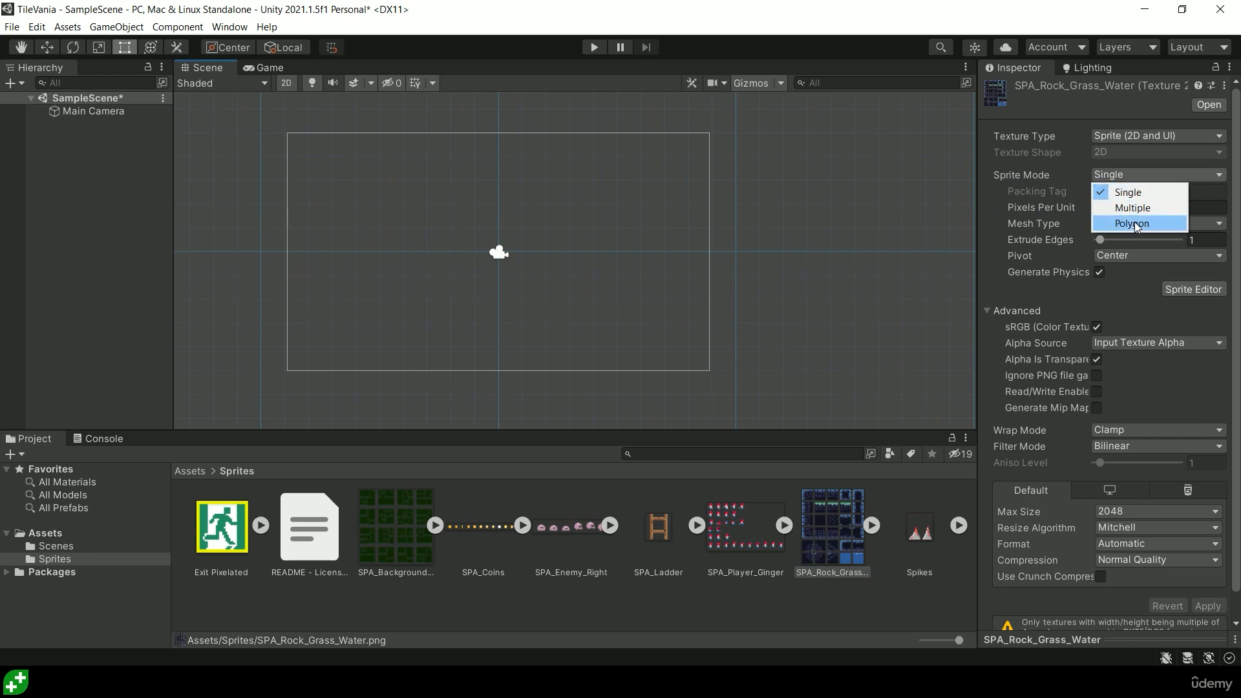
left_click(1133, 207)
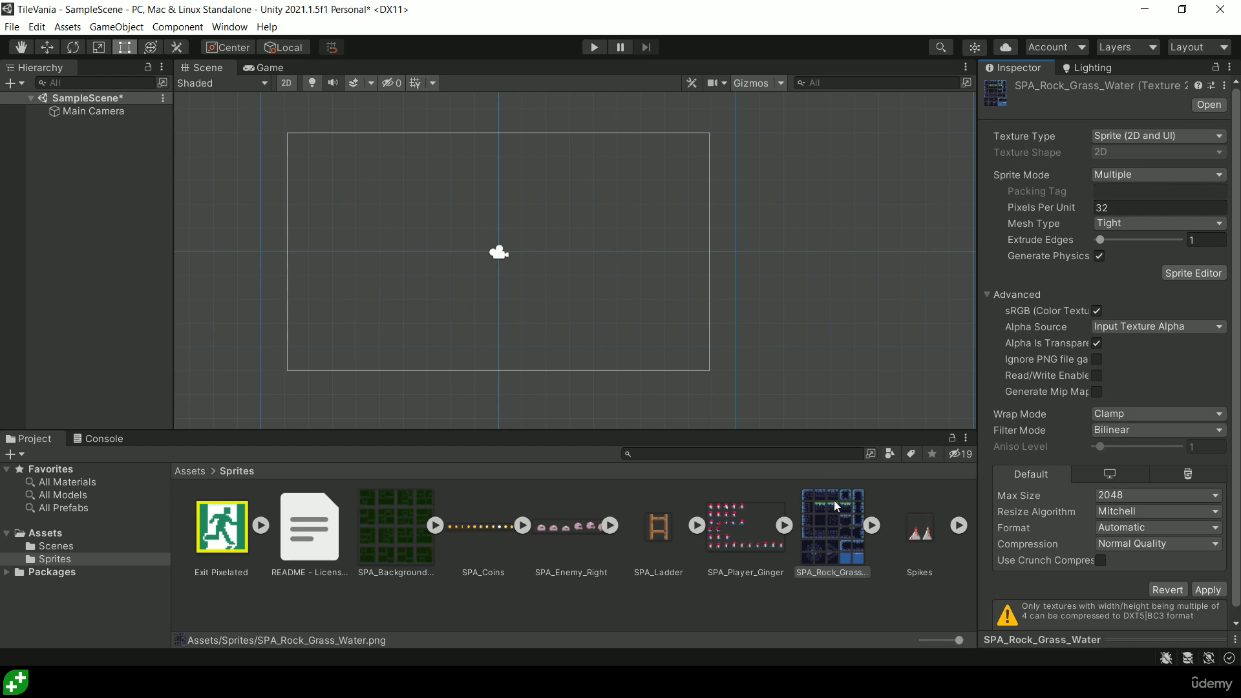
left_click(1193, 273)
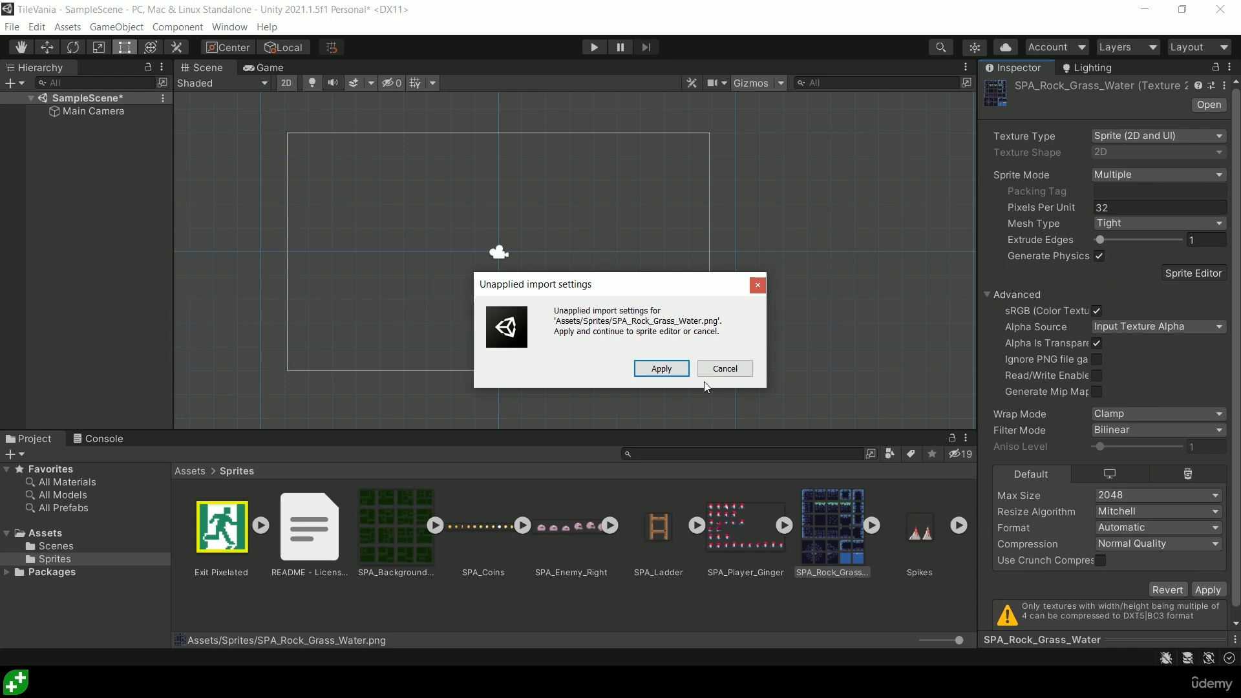
left_click(655, 371)
left_click_drag(653, 1, 614, 45)
scroll(667, 211, "down", 2)
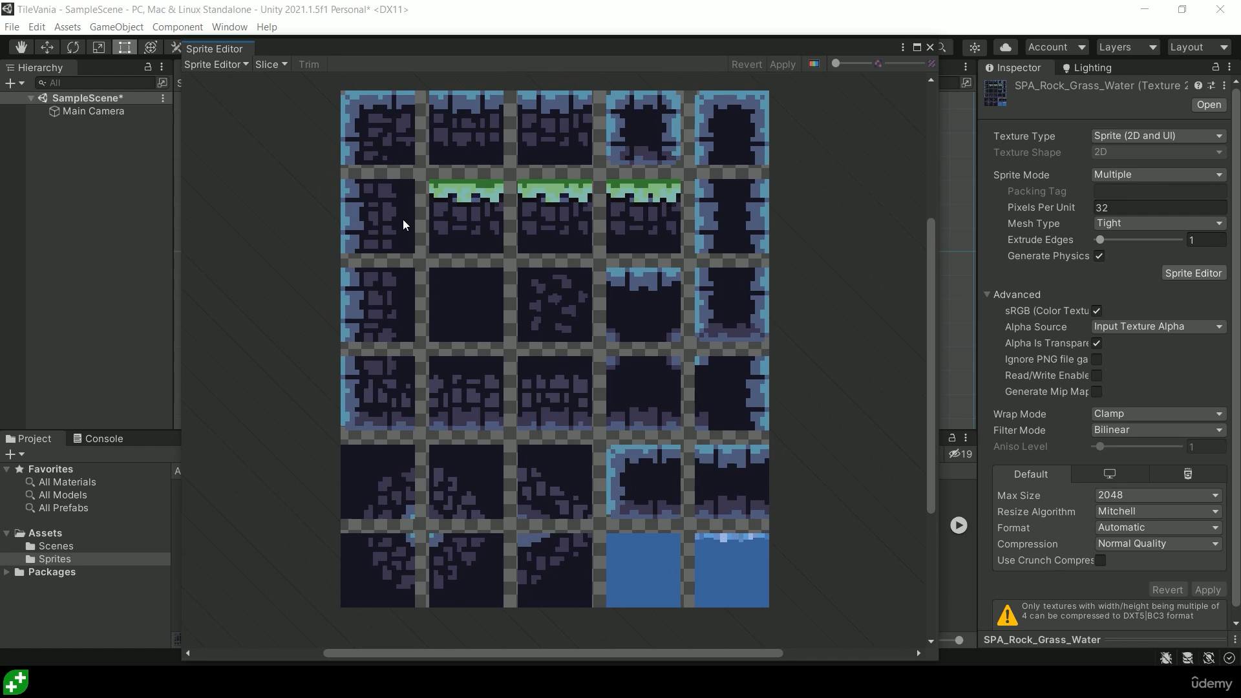
Preview the Automatic, Grid By Cell Size and Grid By Cell Count slicing types on the rock-grass-water sheet
left_click(270, 66)
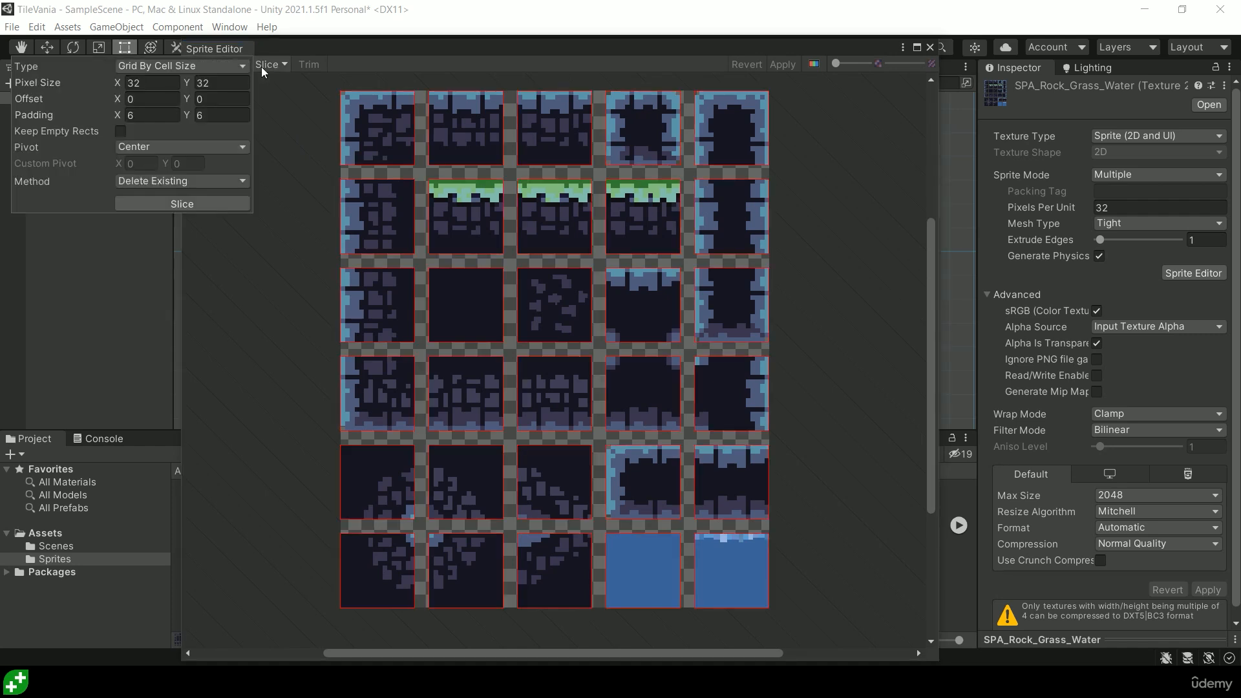
left_click(221, 67)
left_click(188, 84)
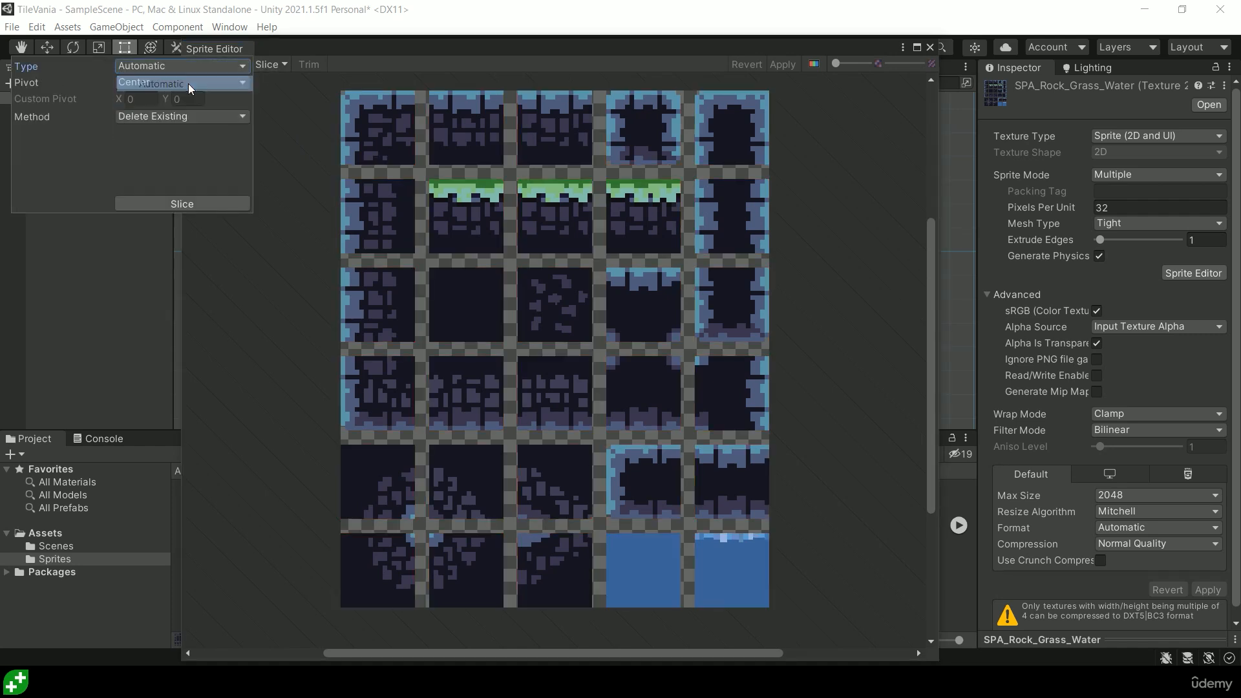
left_click(207, 65)
left_click(192, 97)
left_click(193, 68)
left_click(178, 114)
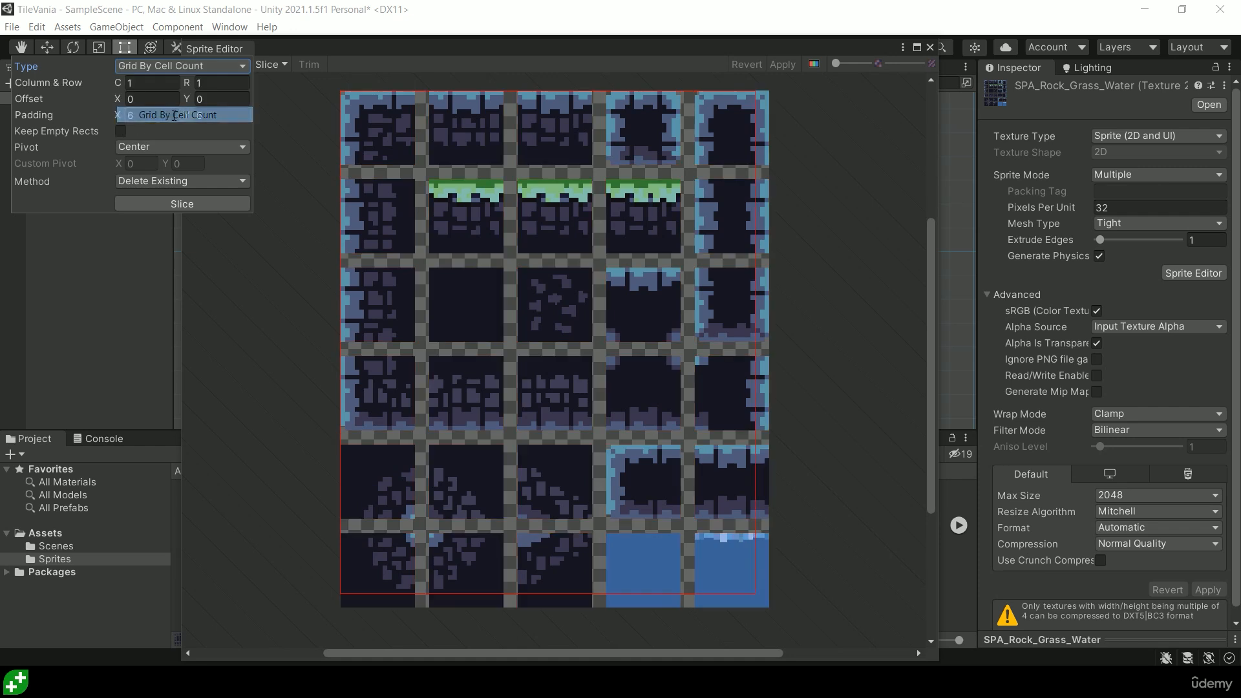
Slice the rock-grass-water sheet with the Automatic type, Center pivot and the Delete Existing method
left_click(187, 67)
left_click(183, 81)
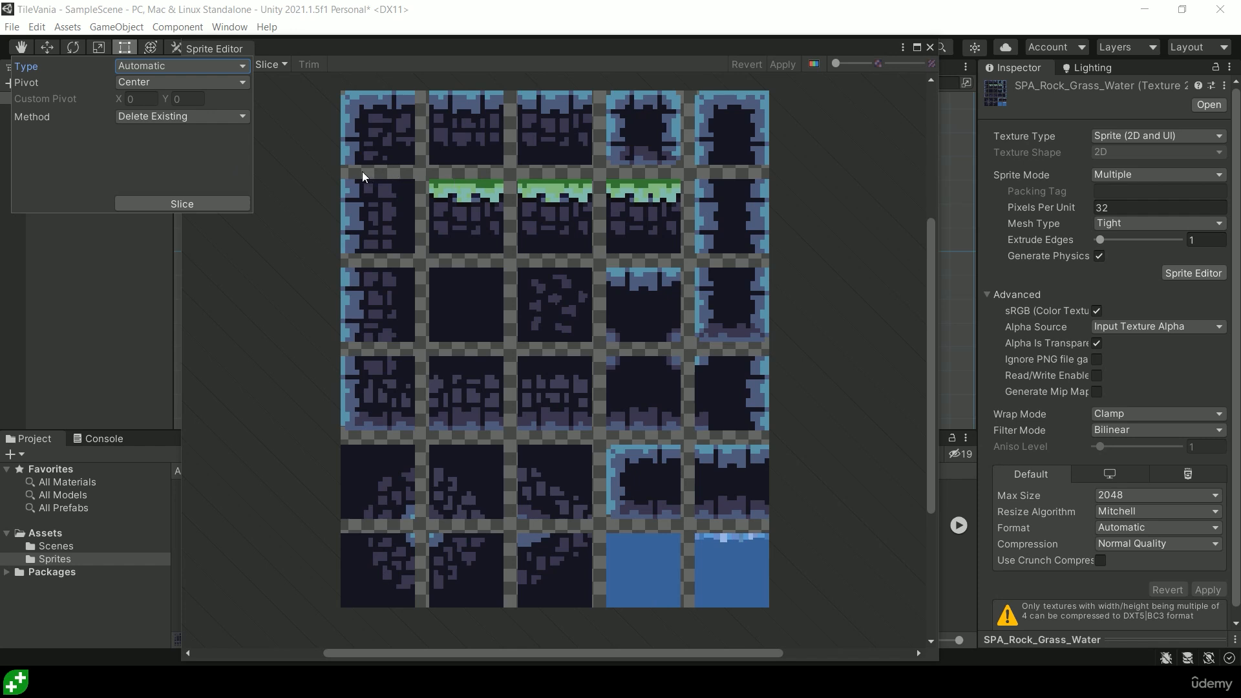
left_click(192, 205)
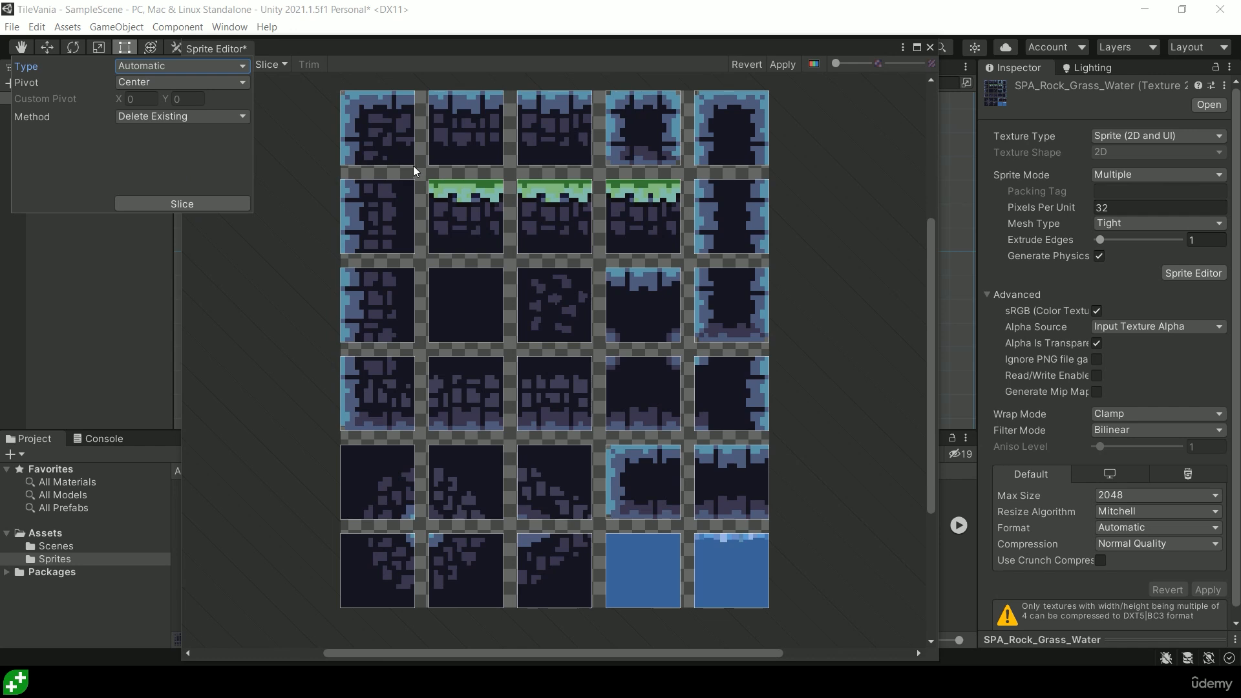
Check the slice boundaries and sizes of the individual tiles in the sheet's first two rows
left_click(403, 142)
left_click(459, 145)
left_click(540, 140)
left_click(640, 139)
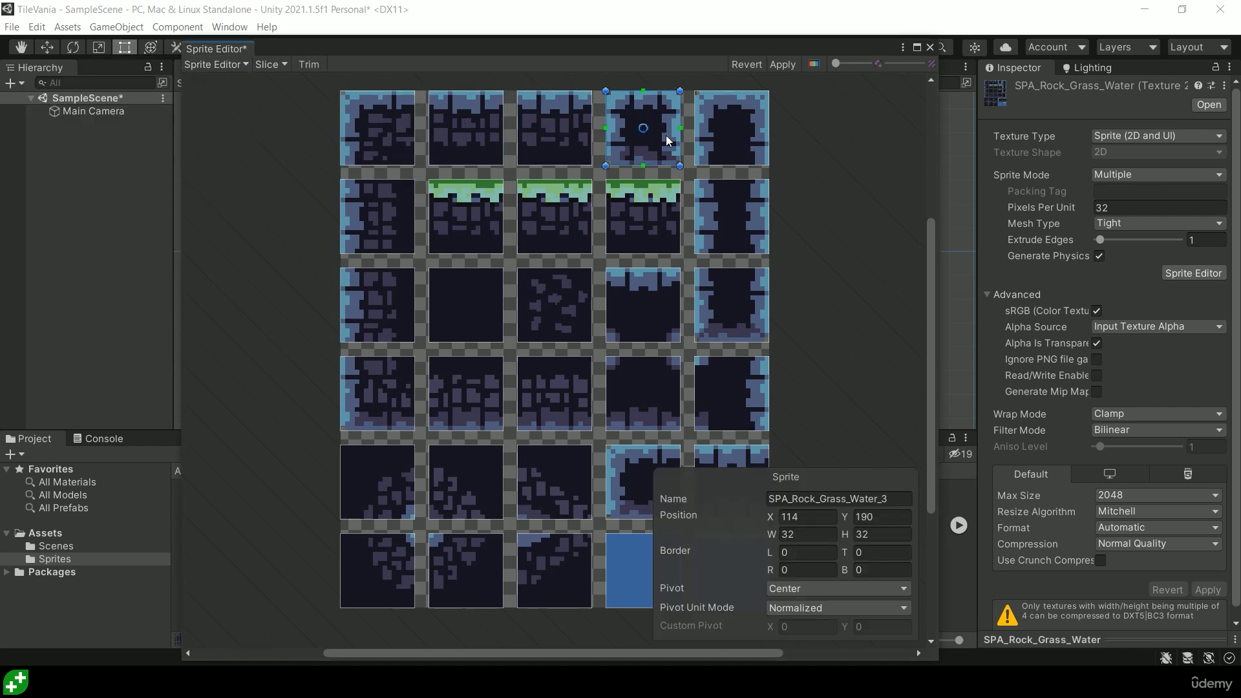
left_click(723, 155)
left_click(716, 208)
left_click(620, 187)
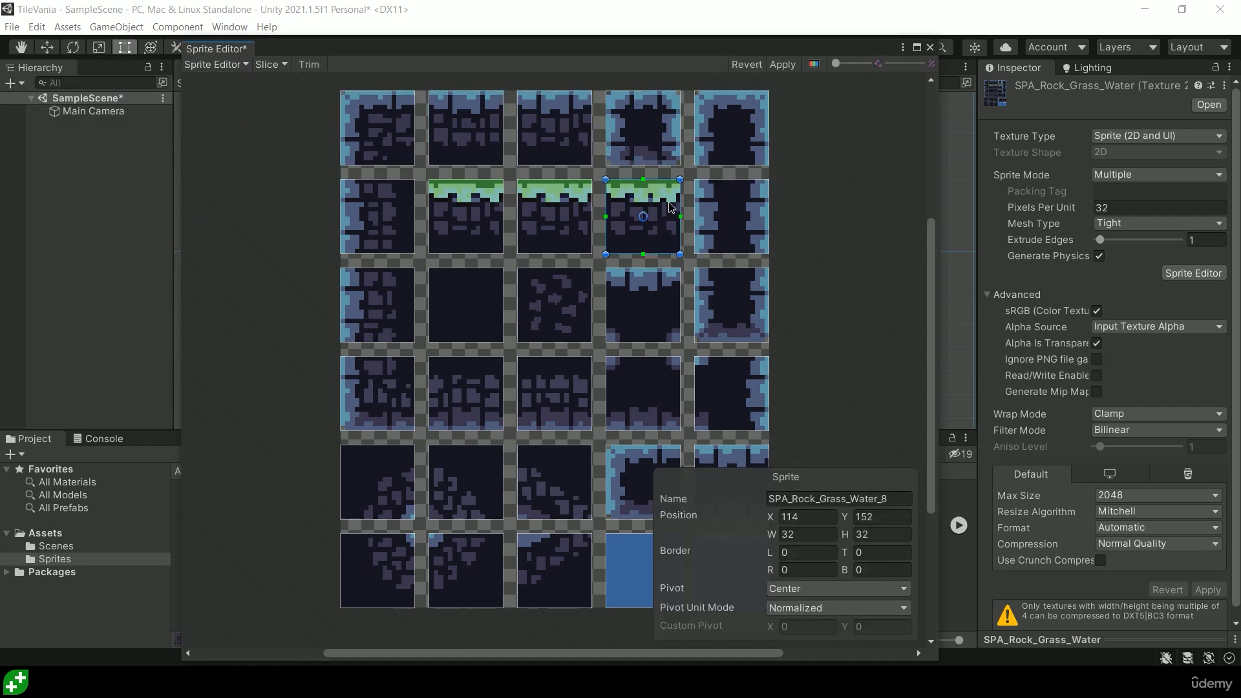
Check the tile slices in the second row, apply the slicing to the rock-grass-water sheet and close the Sprite Editor
left_click(548, 216)
left_click(457, 217)
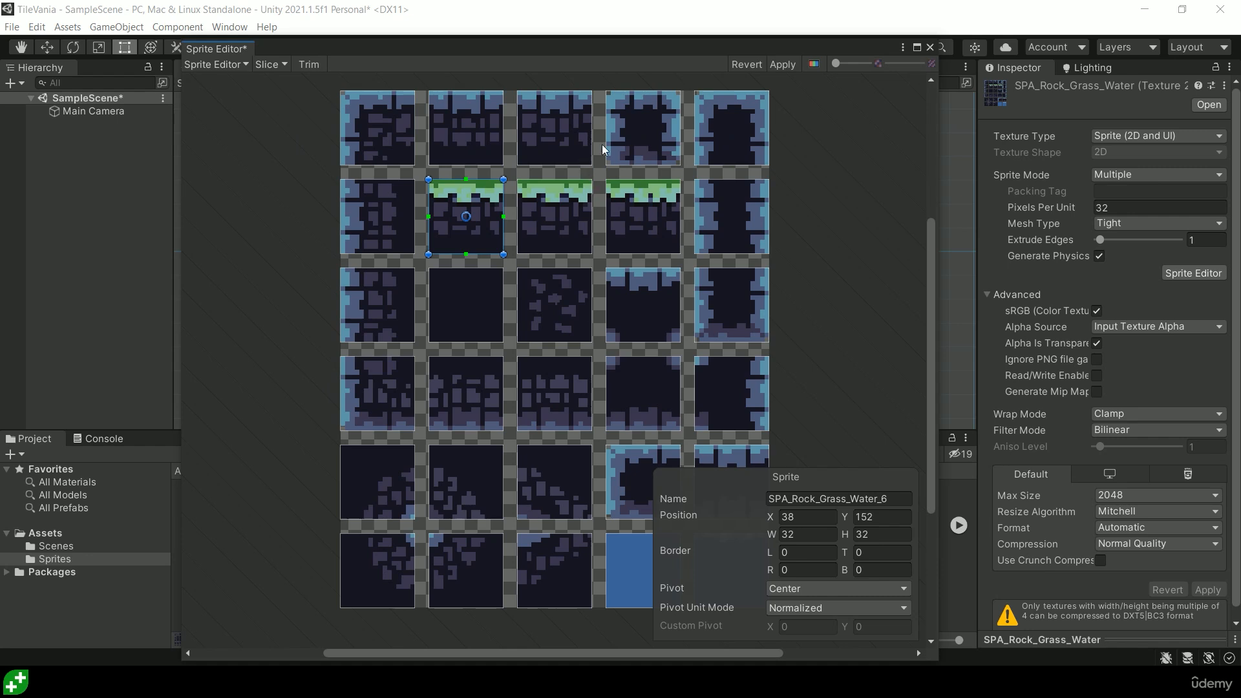
left_click(577, 214)
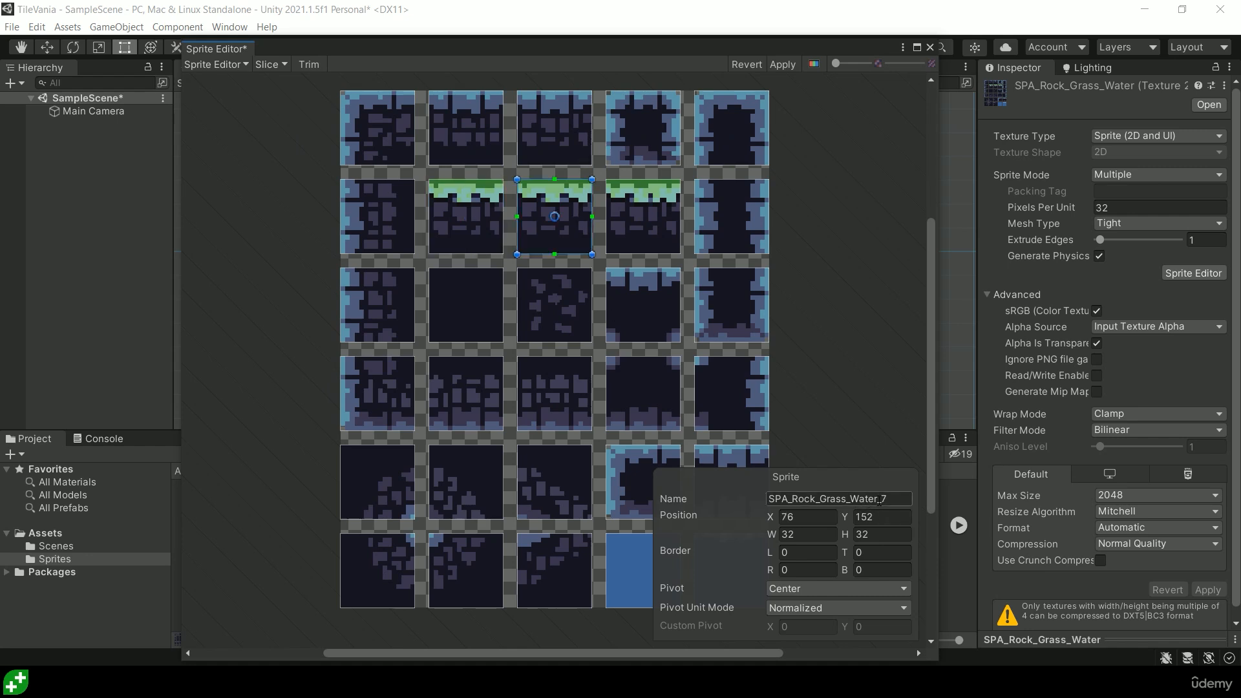
left_click(624, 229)
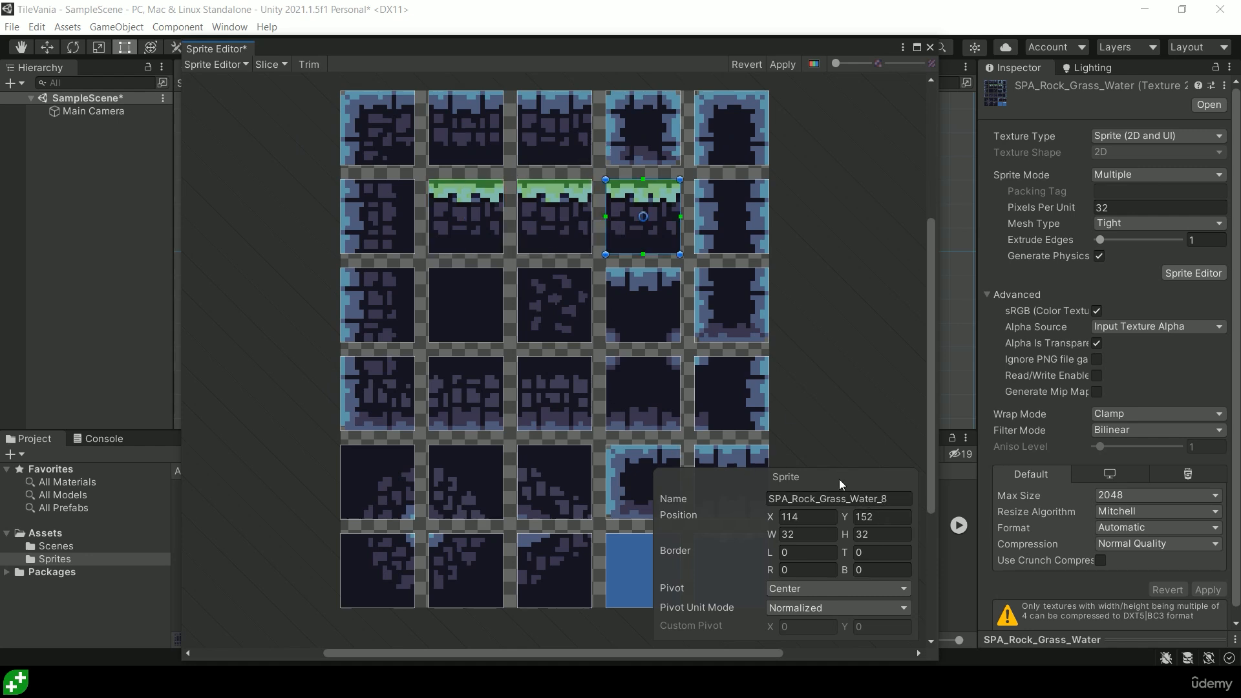
left_click(716, 230)
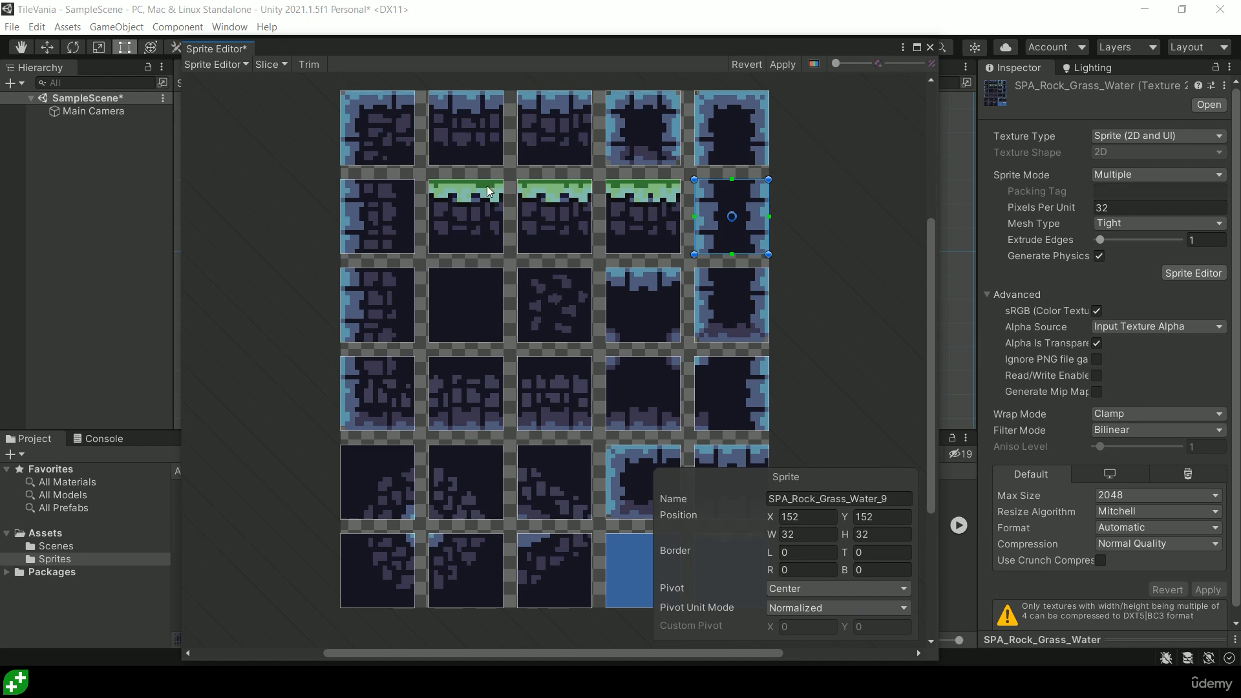
left_click(392, 152)
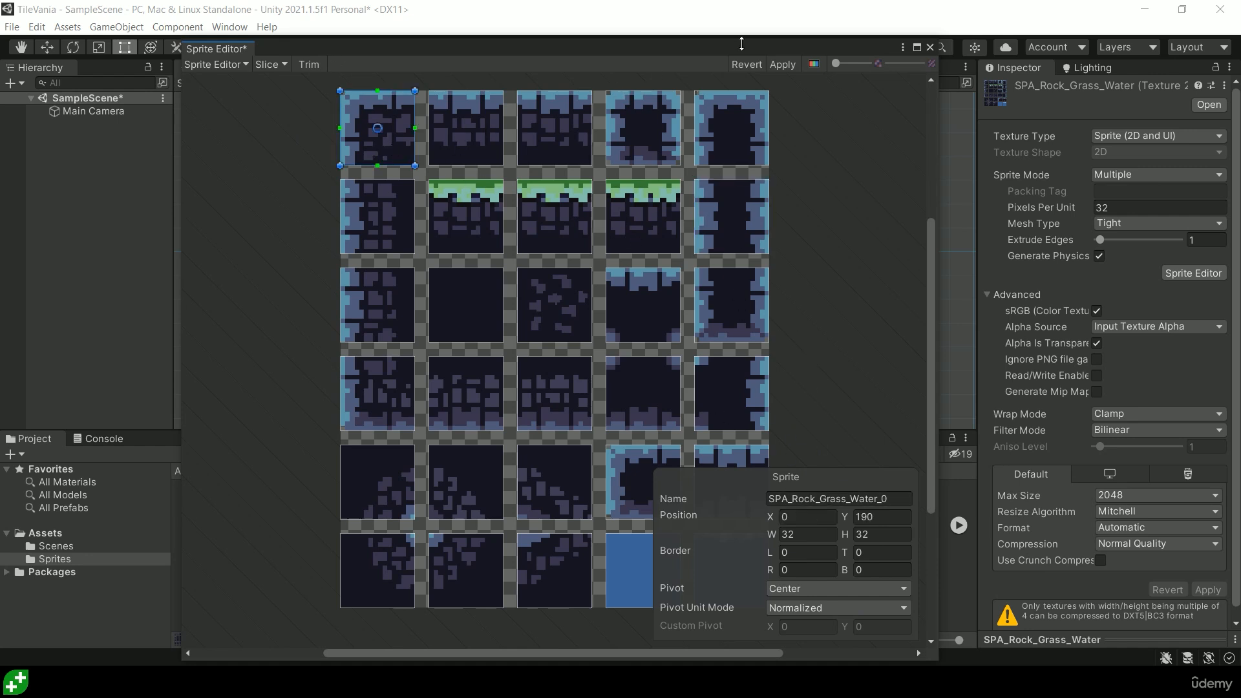
left_click(784, 64)
left_click(930, 49)
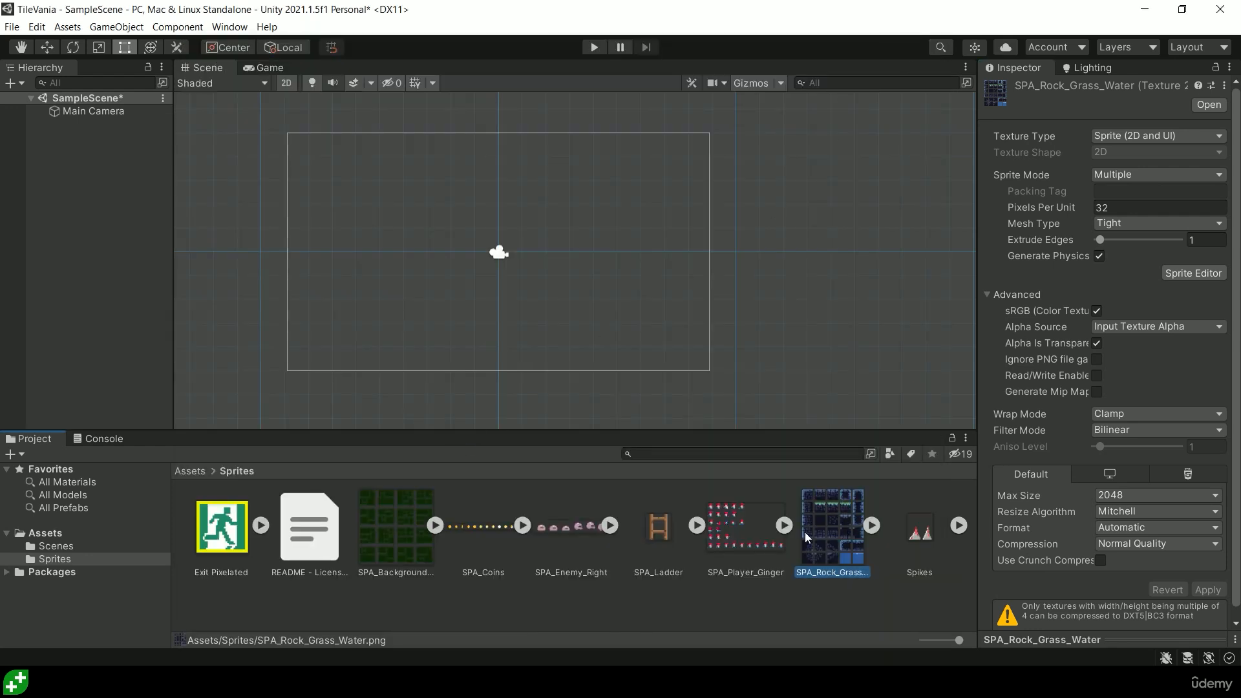
Expand the SPA_Rock_Grass_Water sheet in the Sprites folder and inspect its first six sliced sprites
left_click(872, 525)
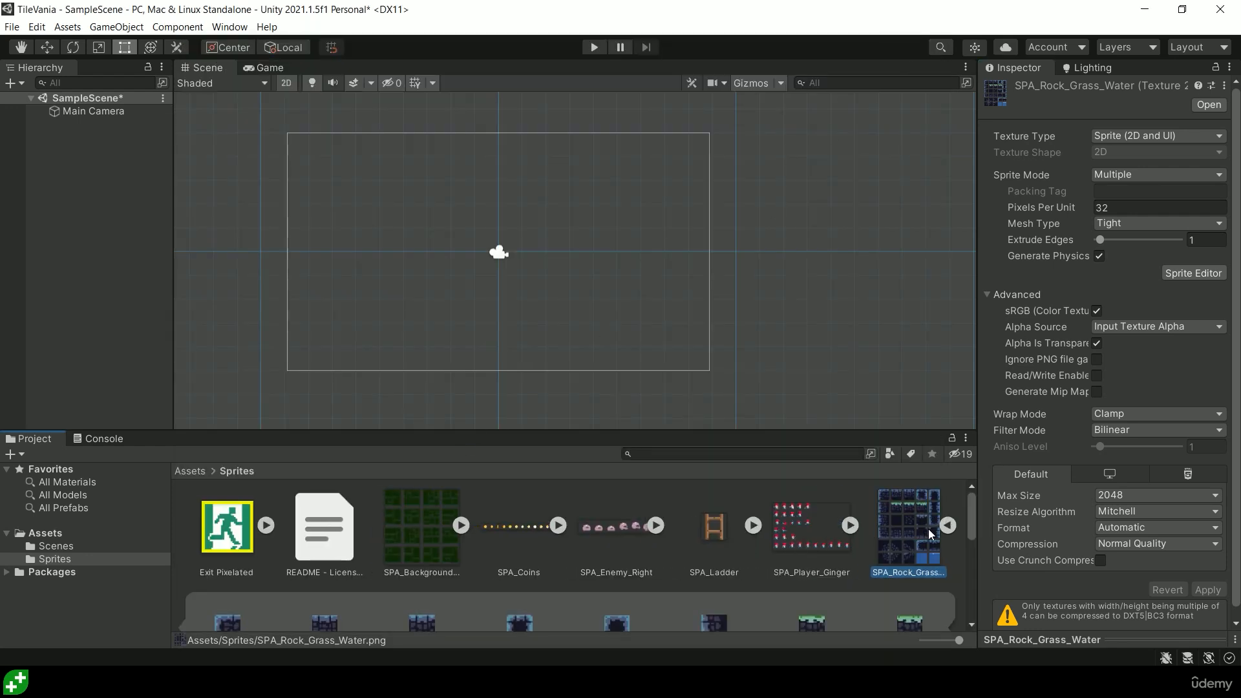
scroll(868, 547, "down", 2)
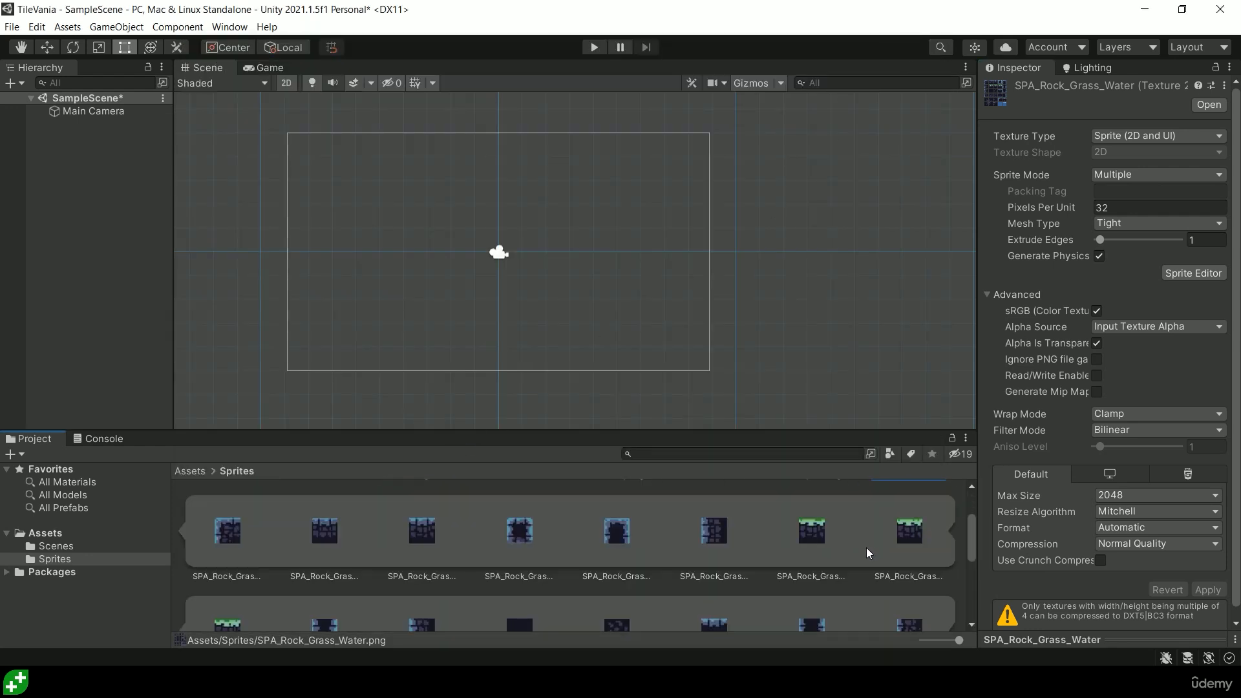
left_click(227, 529)
left_click(325, 530)
left_click(422, 531)
left_click(519, 531)
left_click(616, 530)
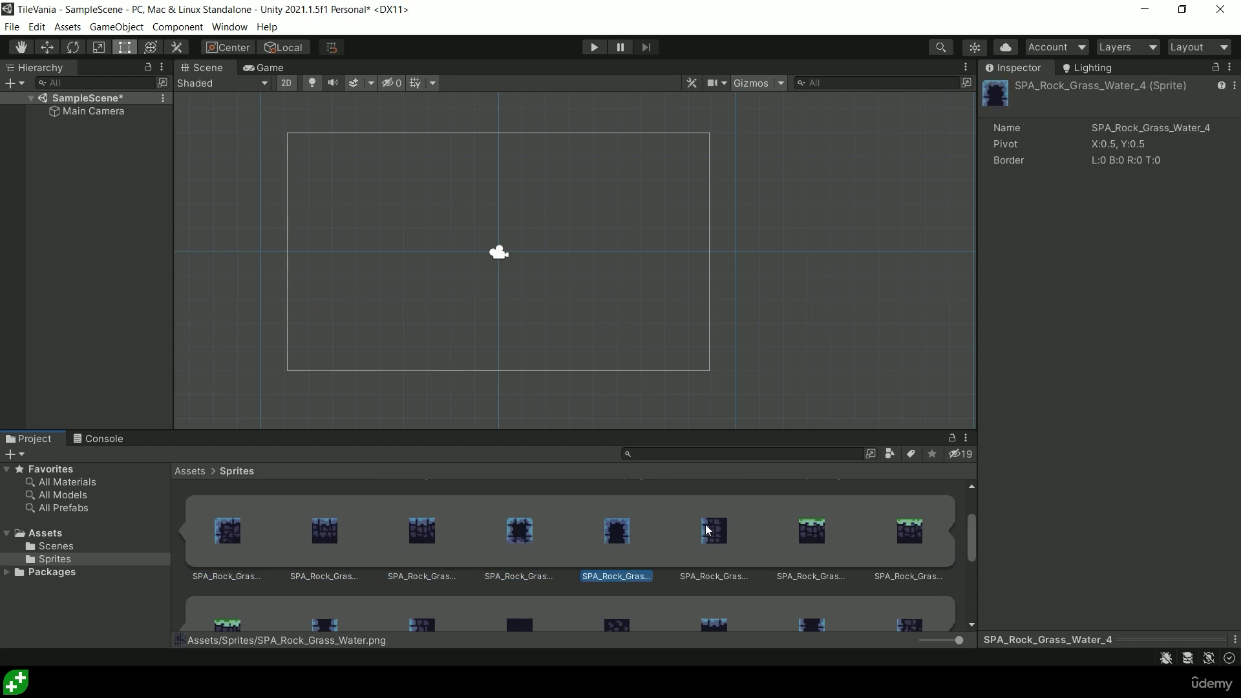
left_click(708, 530)
Place six individual tile sprites from the sliced rock-grass-water sheet at scattered spots in the scene
left_click_drag(520, 531, 557, 292)
left_click_drag(616, 546, 601, 237)
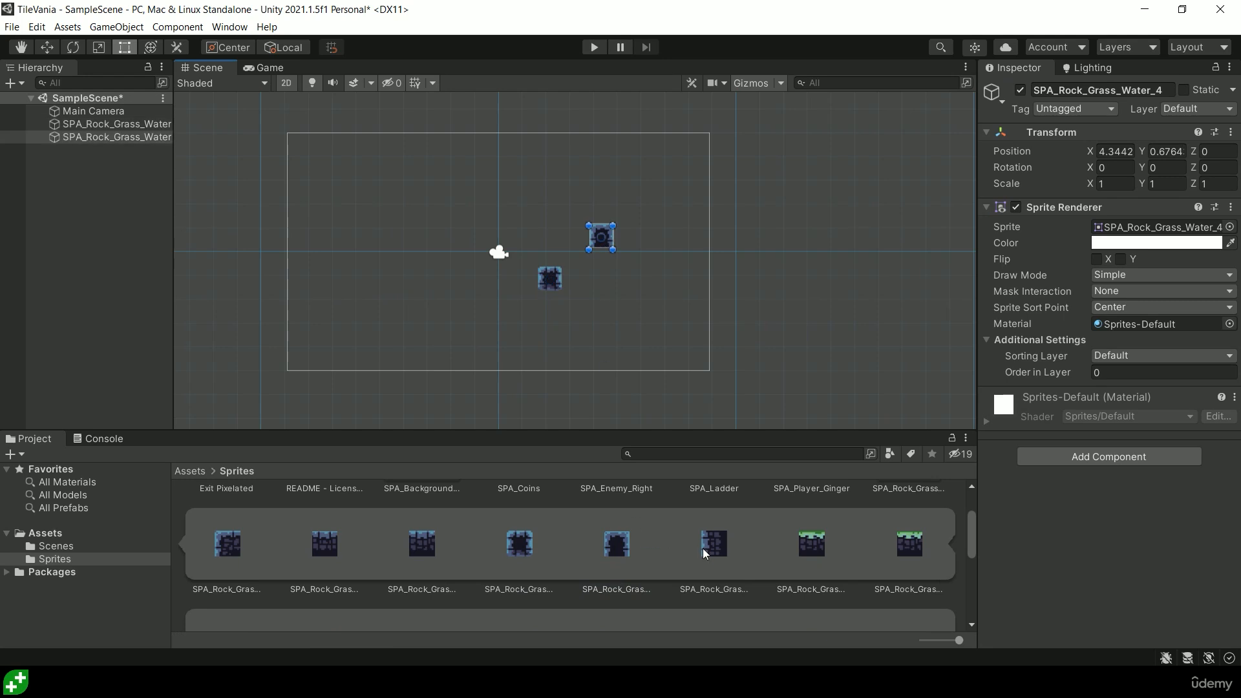
left_click_drag(704, 553, 529, 176)
left_click_drag(417, 556, 439, 223)
left_click_drag(325, 569, 618, 165)
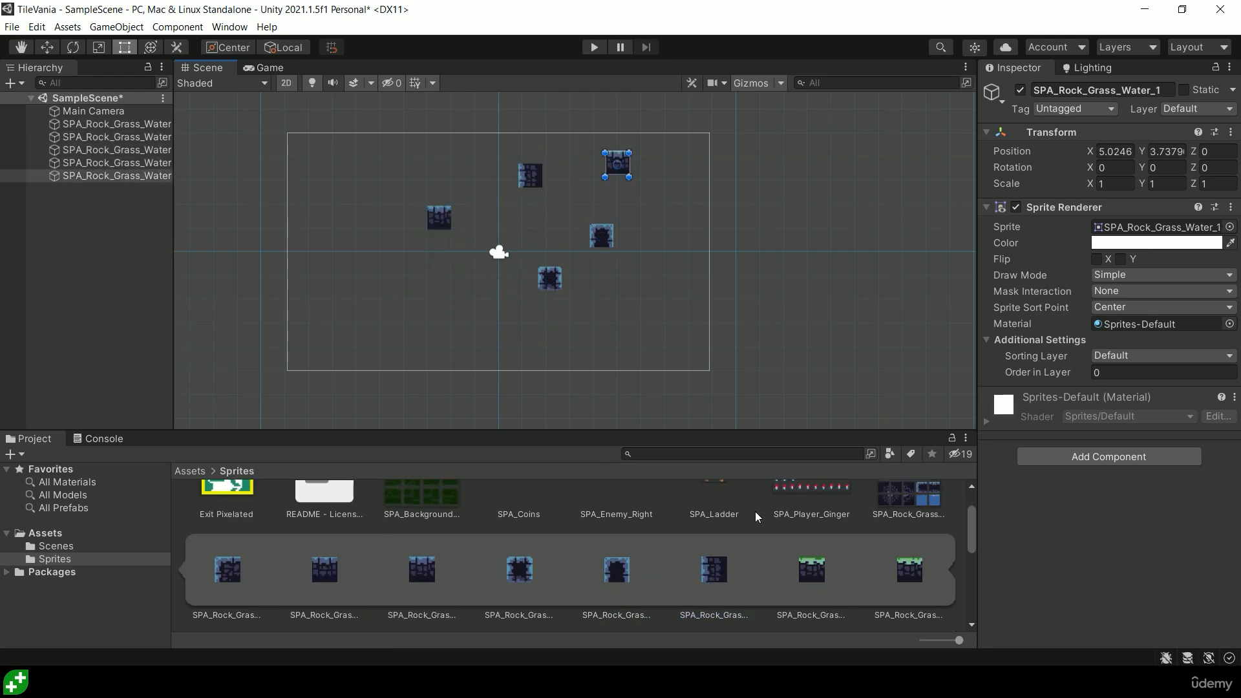
scroll(938, 521, "up", 1)
left_click(904, 527)
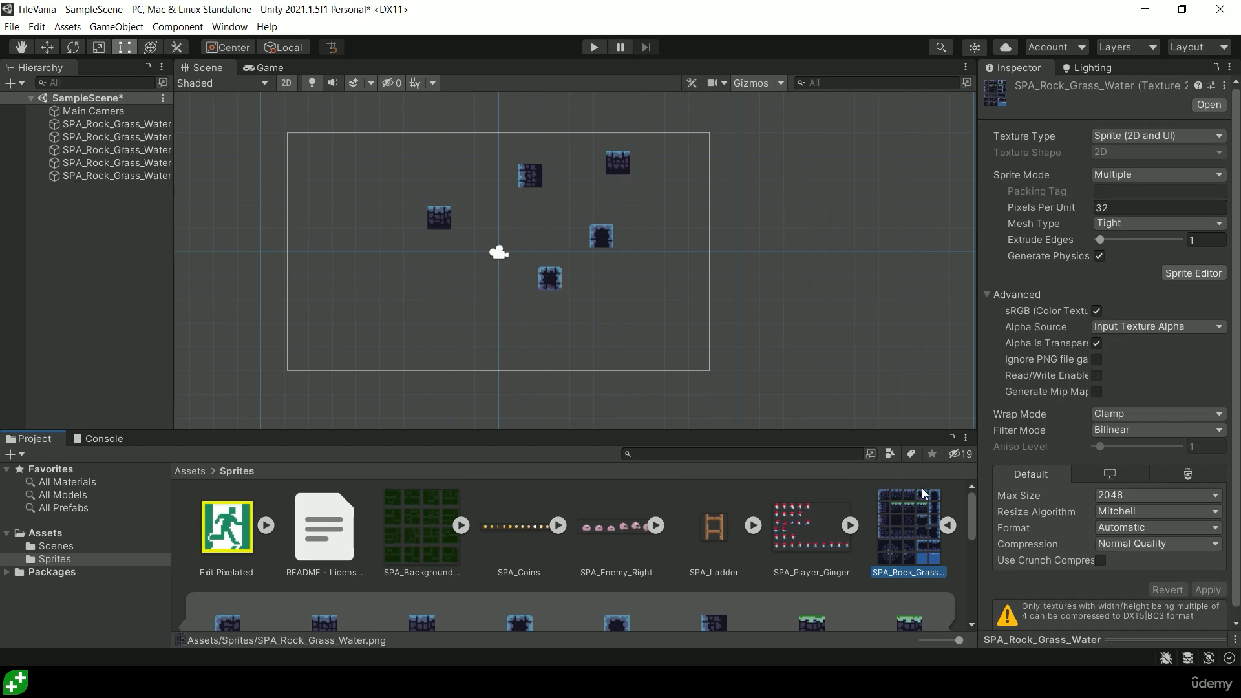
scroll(909, 558, "down", 3)
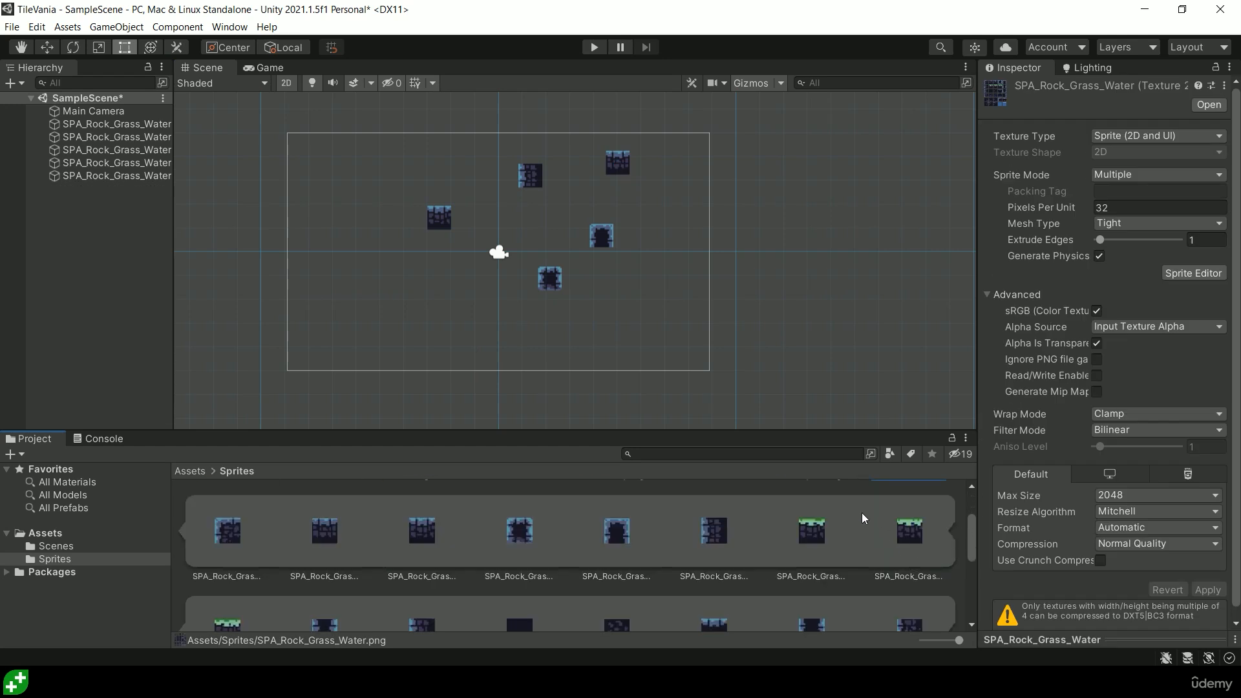
left_click_drag(812, 534, 599, 228)
Delete all six rock tile sprites from SampleScene, keeping only the Main Camera
left_click(109, 123)
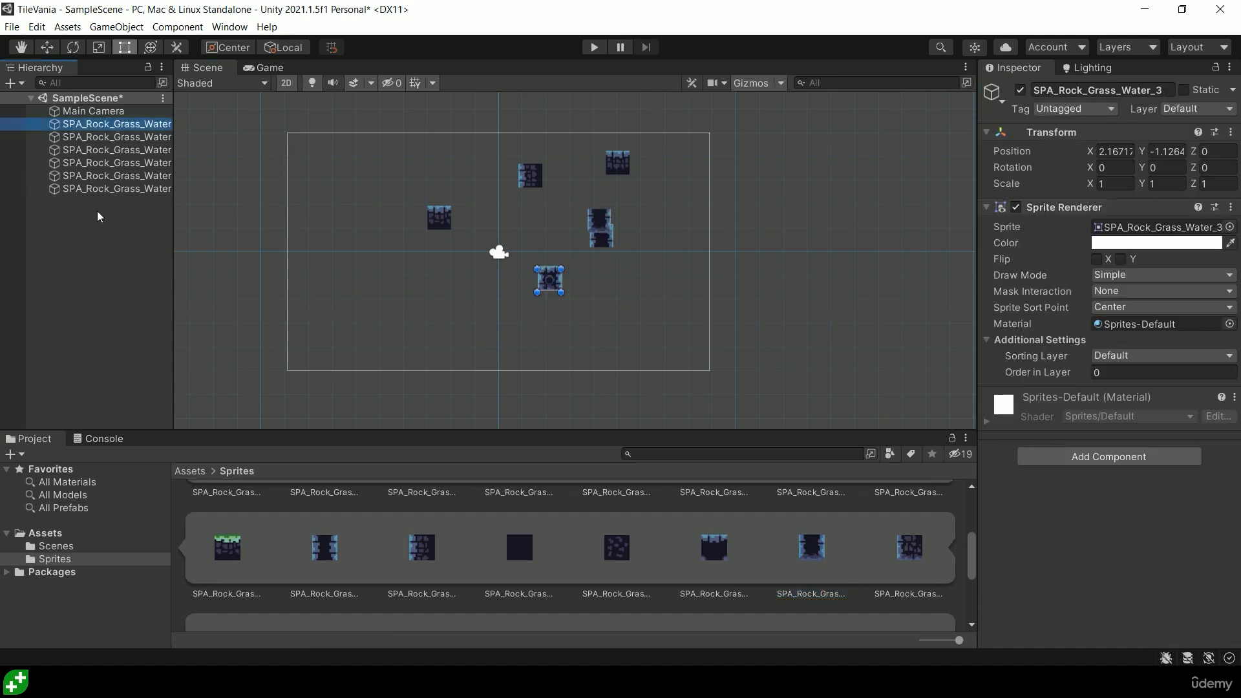
left_click(97, 210)
left_click(104, 188)
left_click(107, 127, "shift")
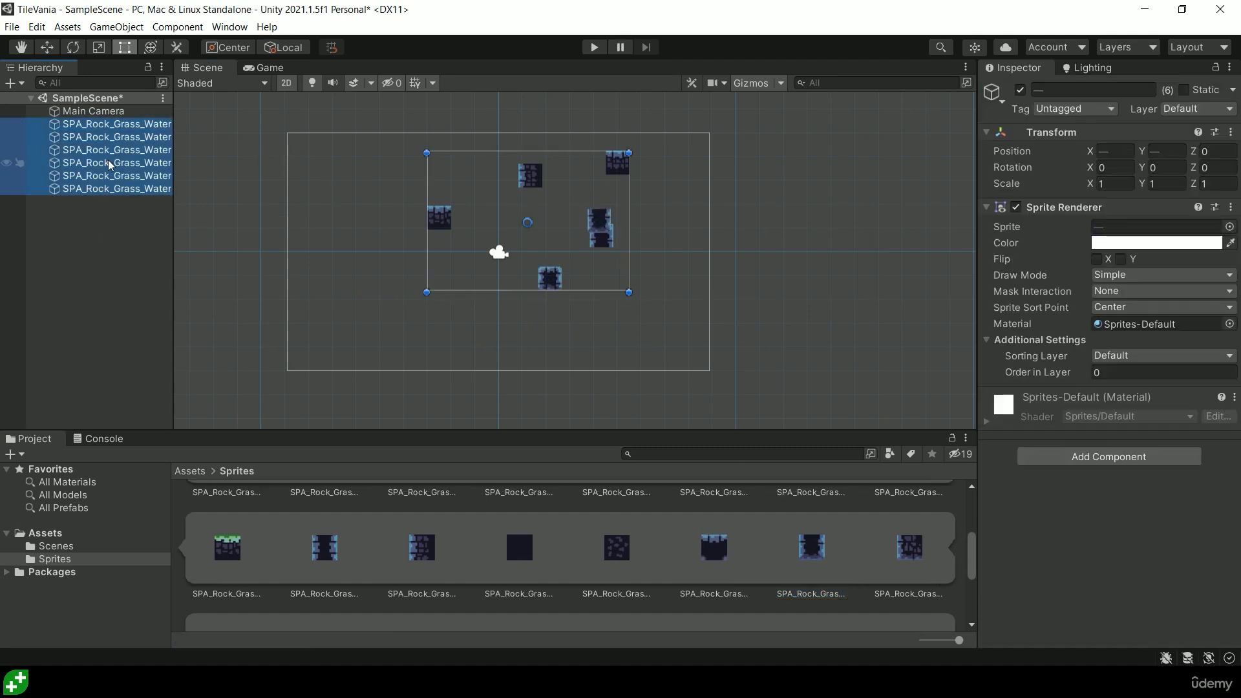
key("Delete")
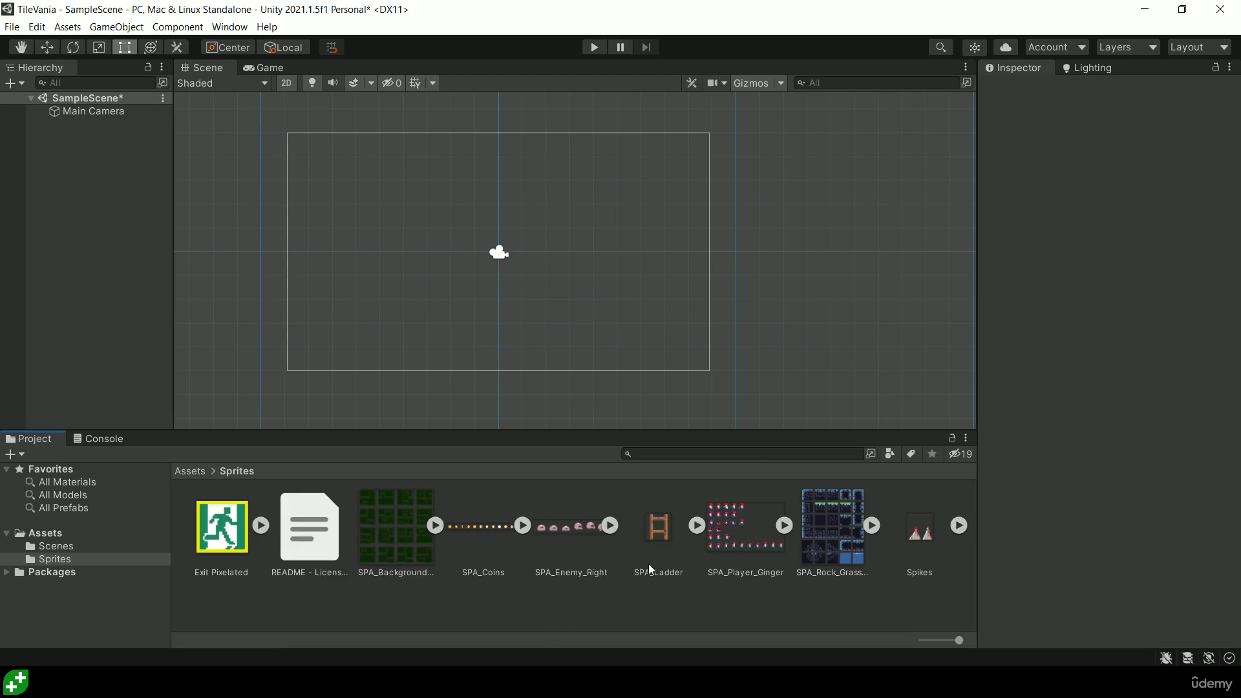
Change the SPA_Player_Ginger texture's Sprite Mode to Multiple, apply the setting and open the sheet in the Sprite Editor
left_click(737, 531)
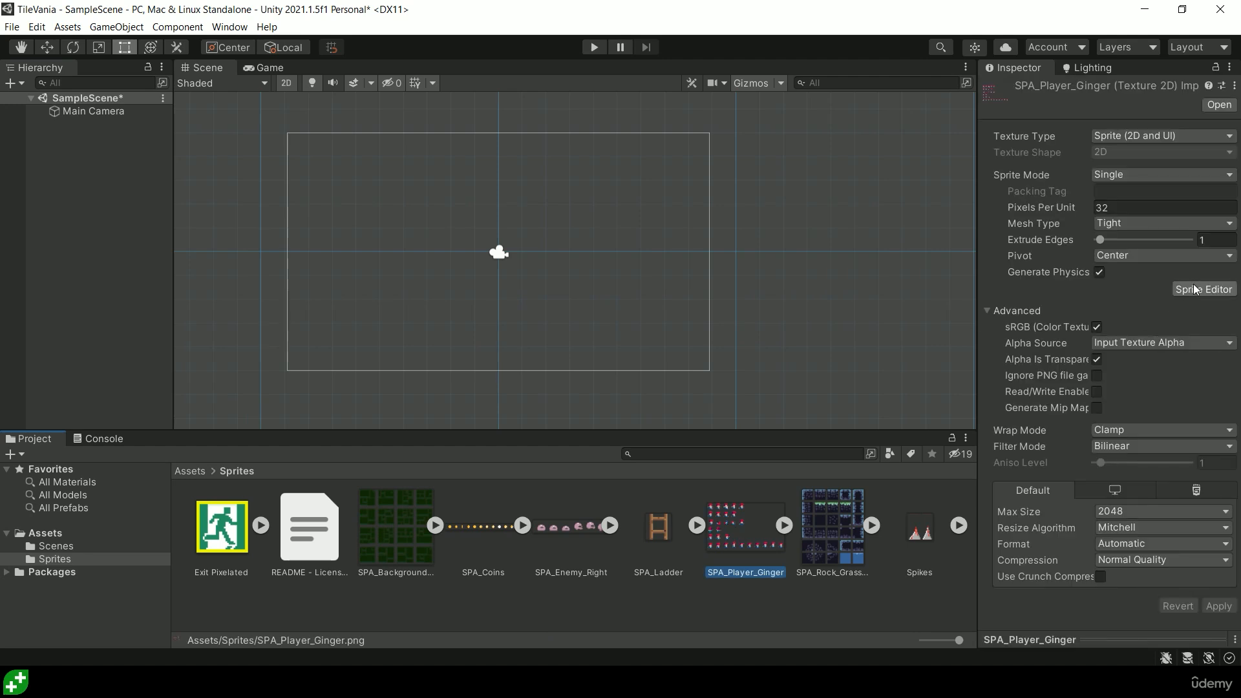
left_click(1138, 173)
left_click(1140, 206)
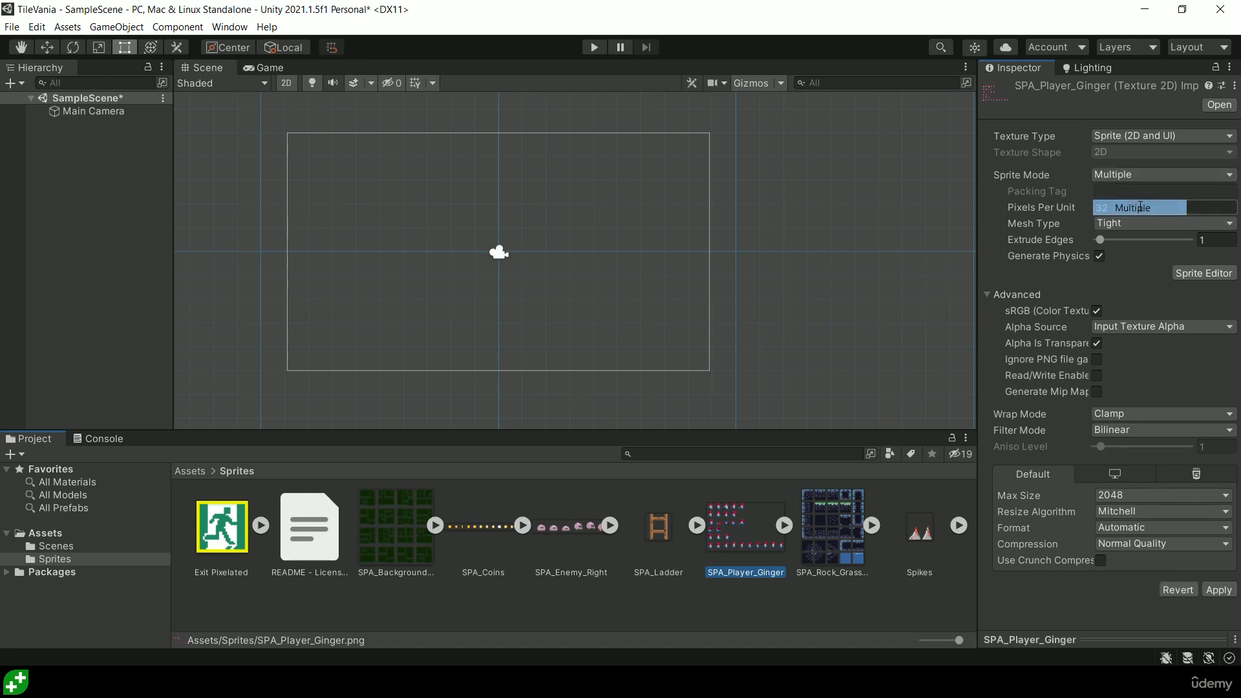
left_click(1218, 589)
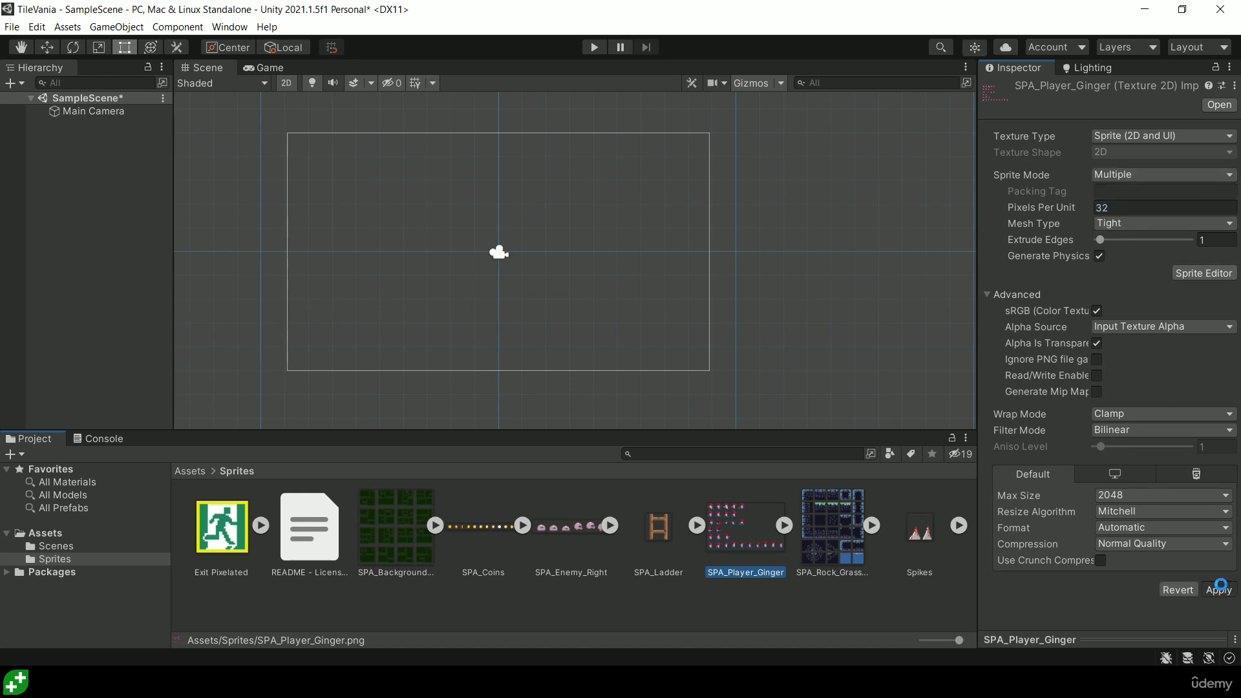
left_click(1203, 273)
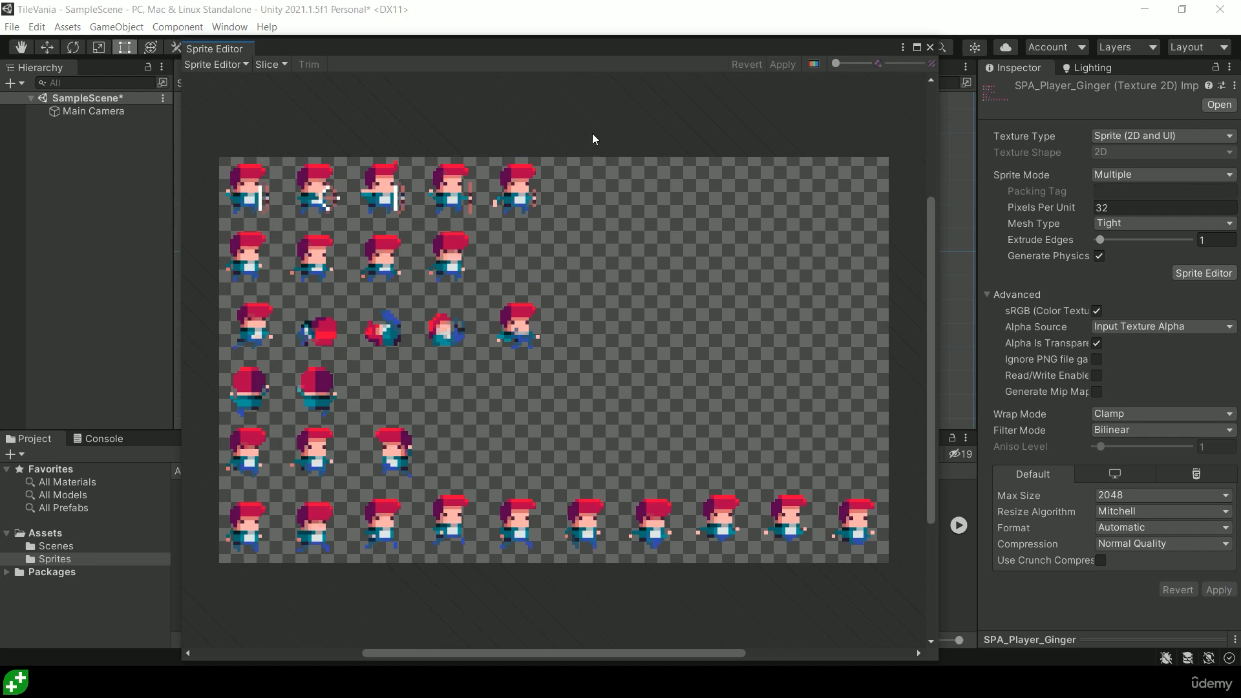
Slice the player sheet with the Automatic type, Center pivot and the Delete Existing method
left_click_drag(575, 52, 578, 25)
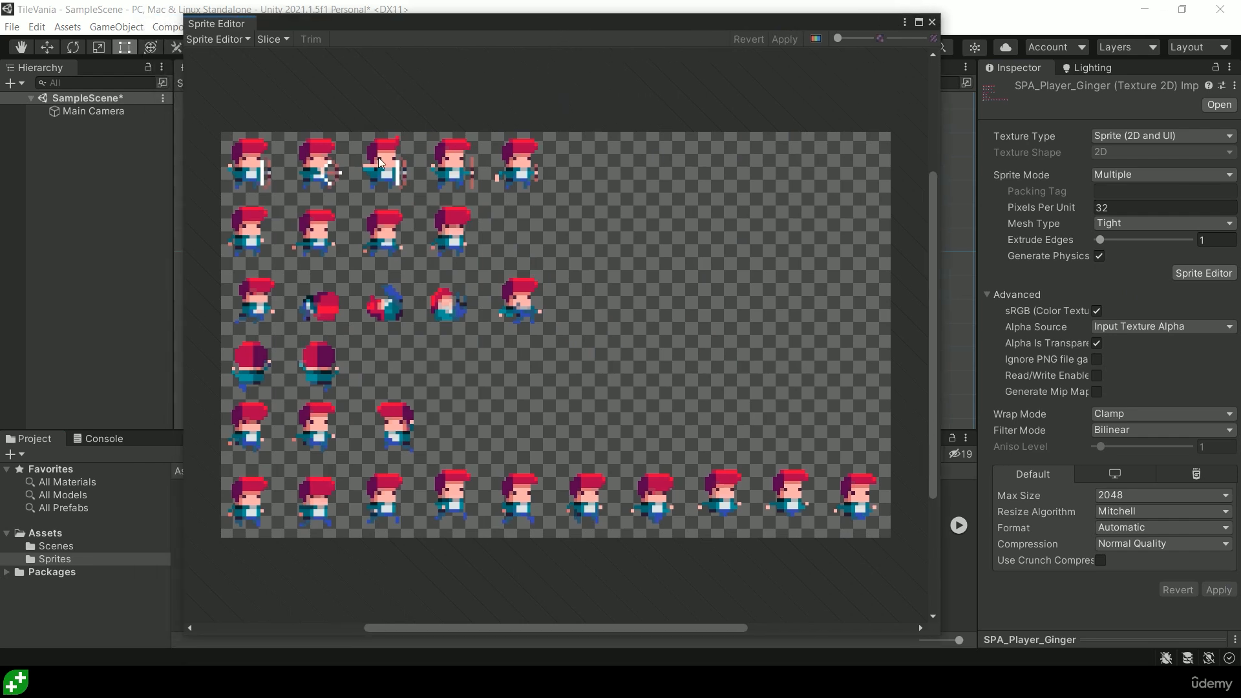
left_click(272, 39)
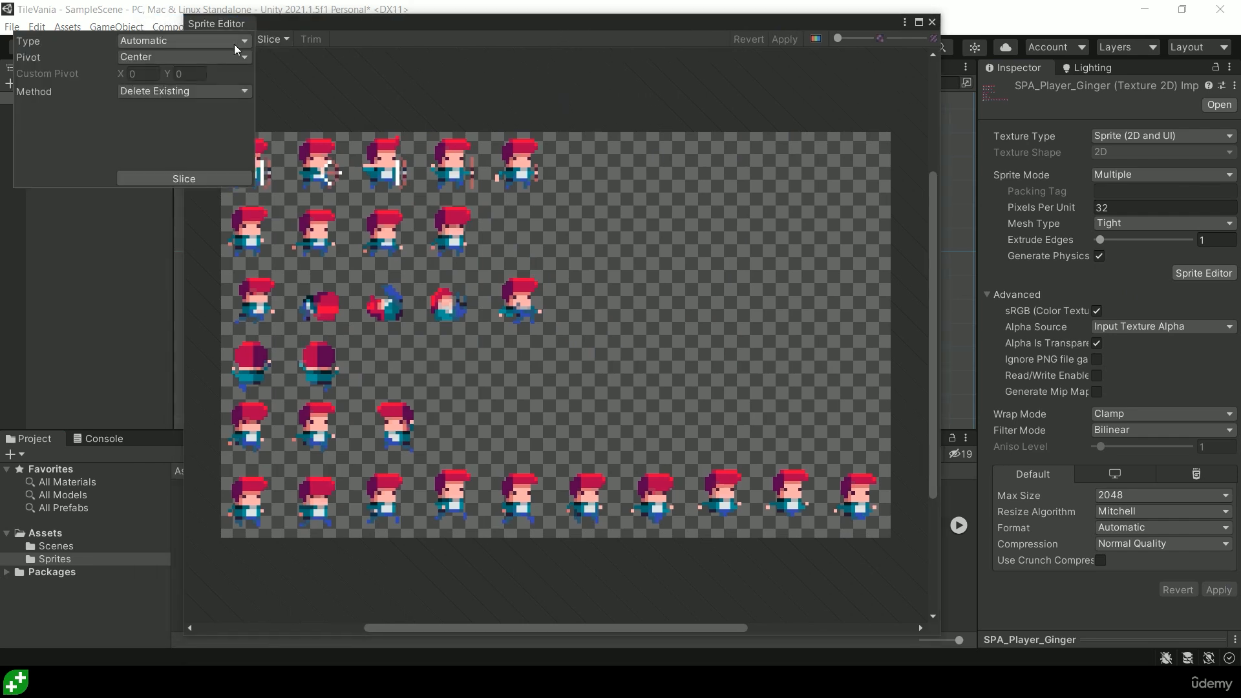
left_click(181, 178)
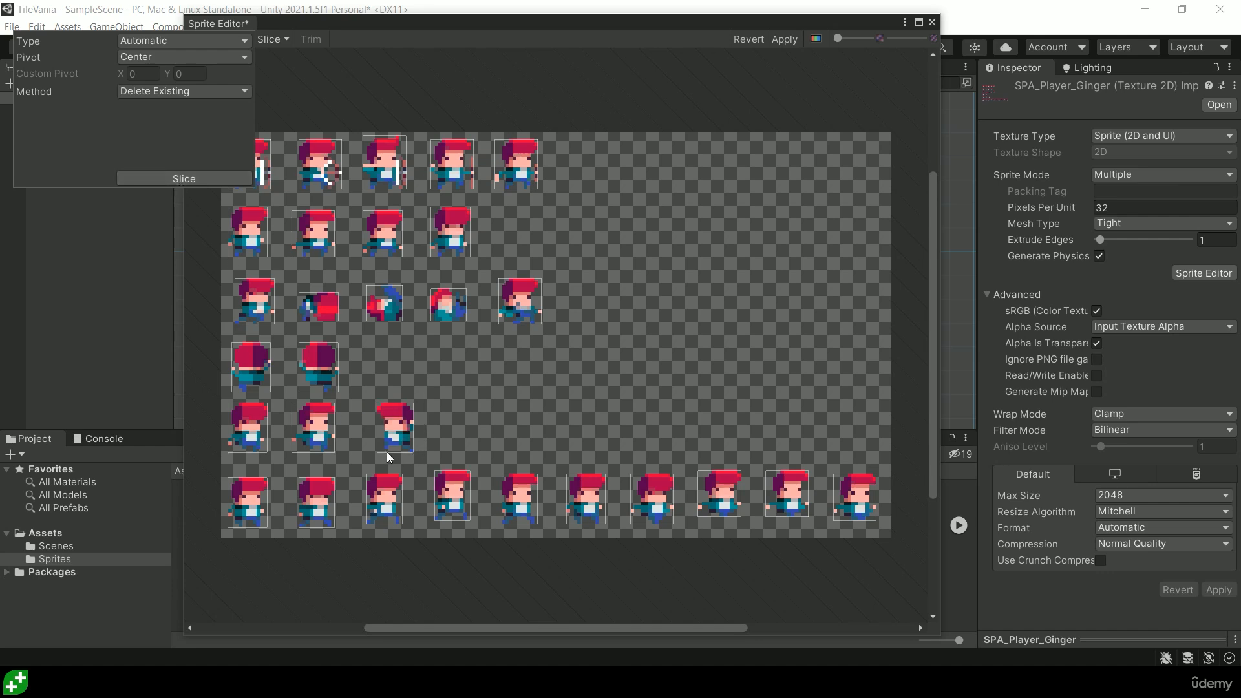
Examine how the automatic slice outlines fit the player poses in the sheet's lower rows
scroll(386, 445, "up", 10)
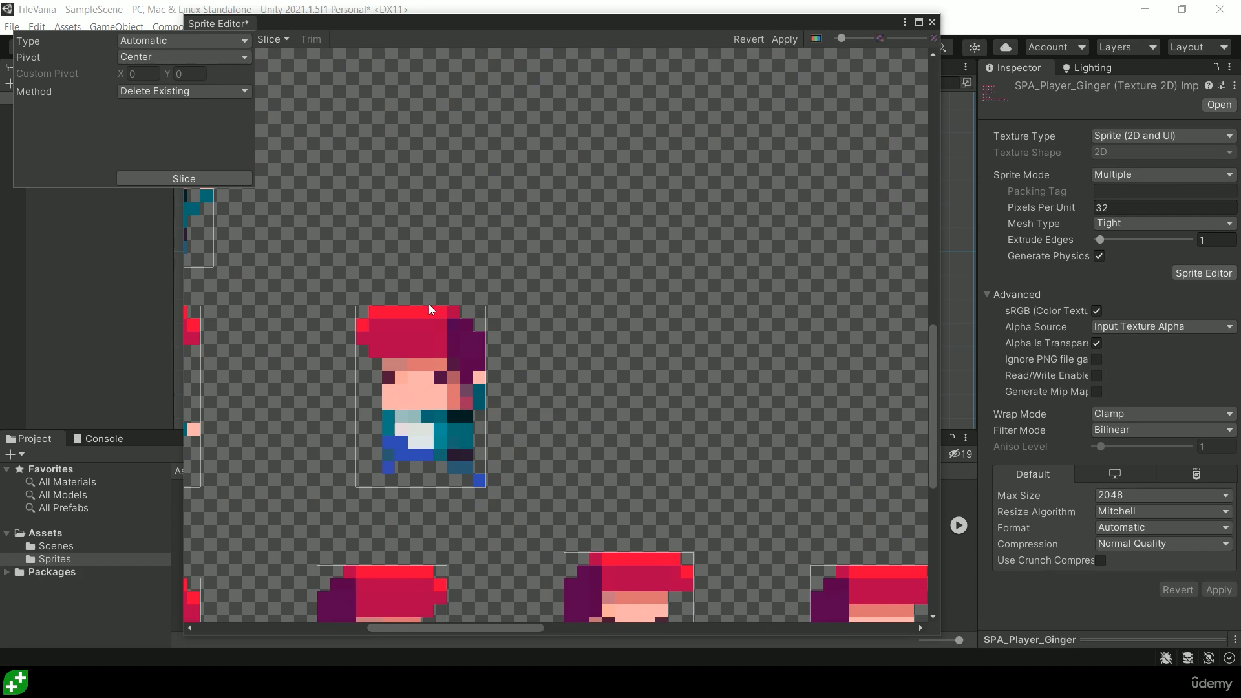
scroll(310, 484, "up", 1)
middle_click_drag(310, 484, 702, 387)
scroll(549, 301, "down", 7)
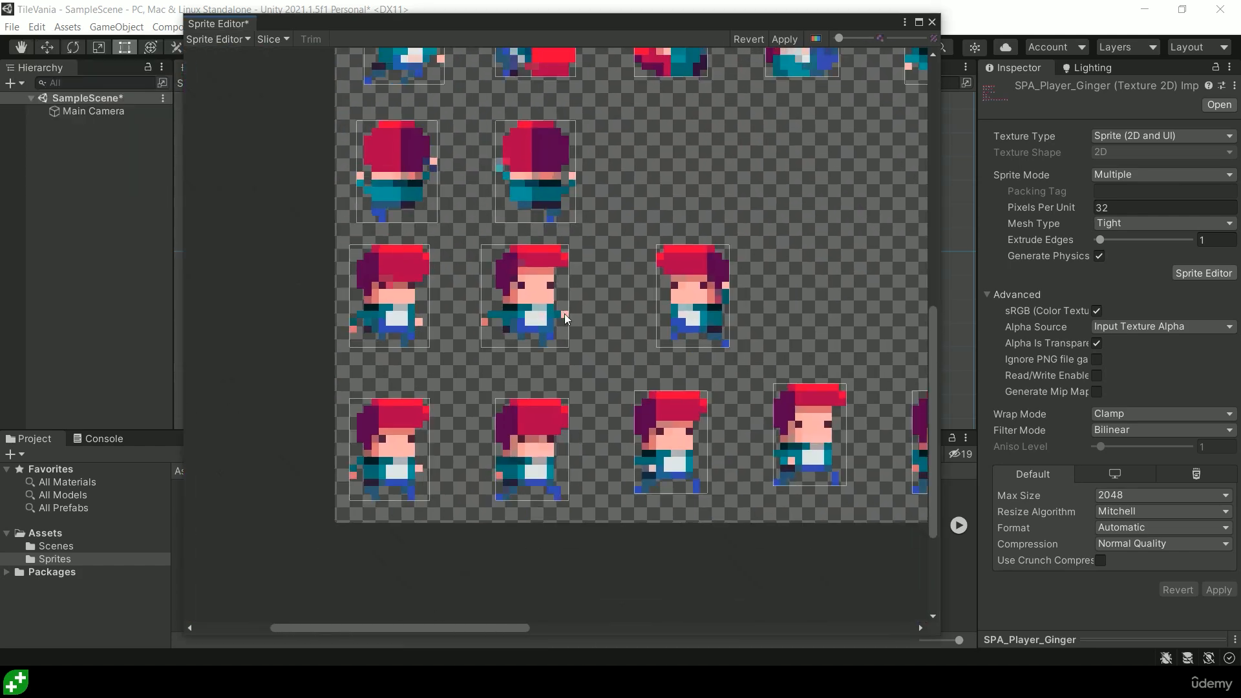
scroll(564, 313, "down", 5)
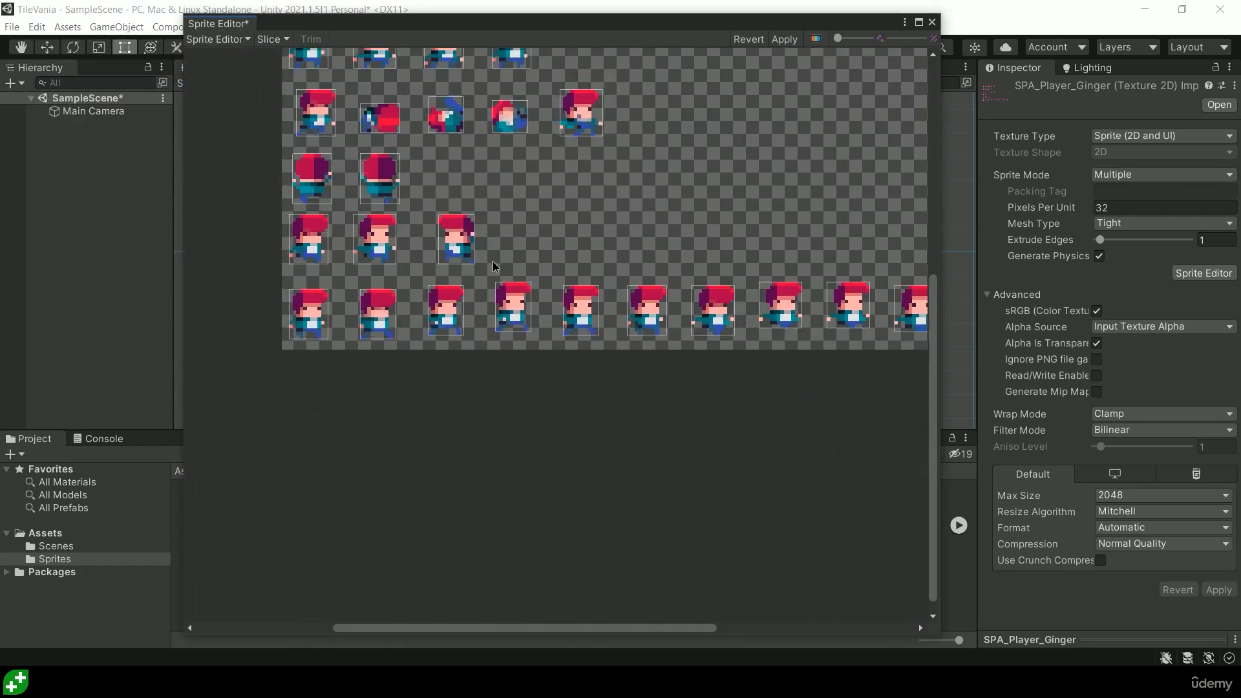
middle_click_drag(492, 266, 396, 272)
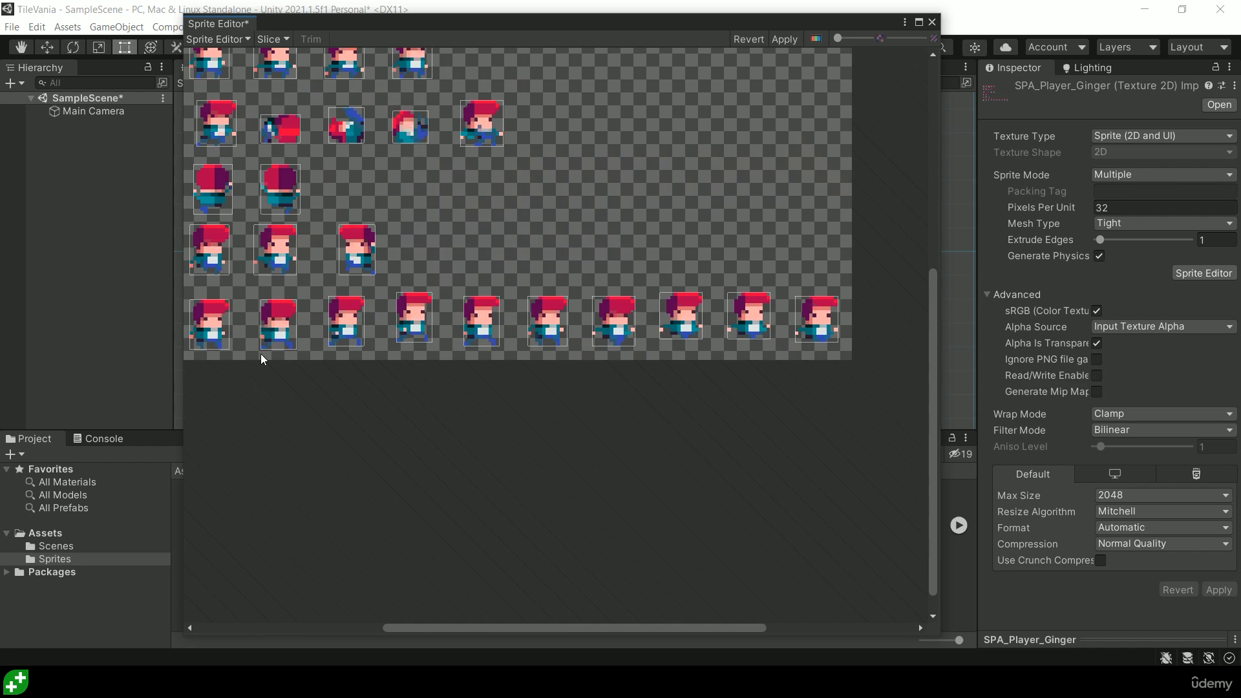
Compare the slice sizes and vertical positions of the running frames in the bottom row, and review the remaining rows
scroll(301, 349, "up", 6)
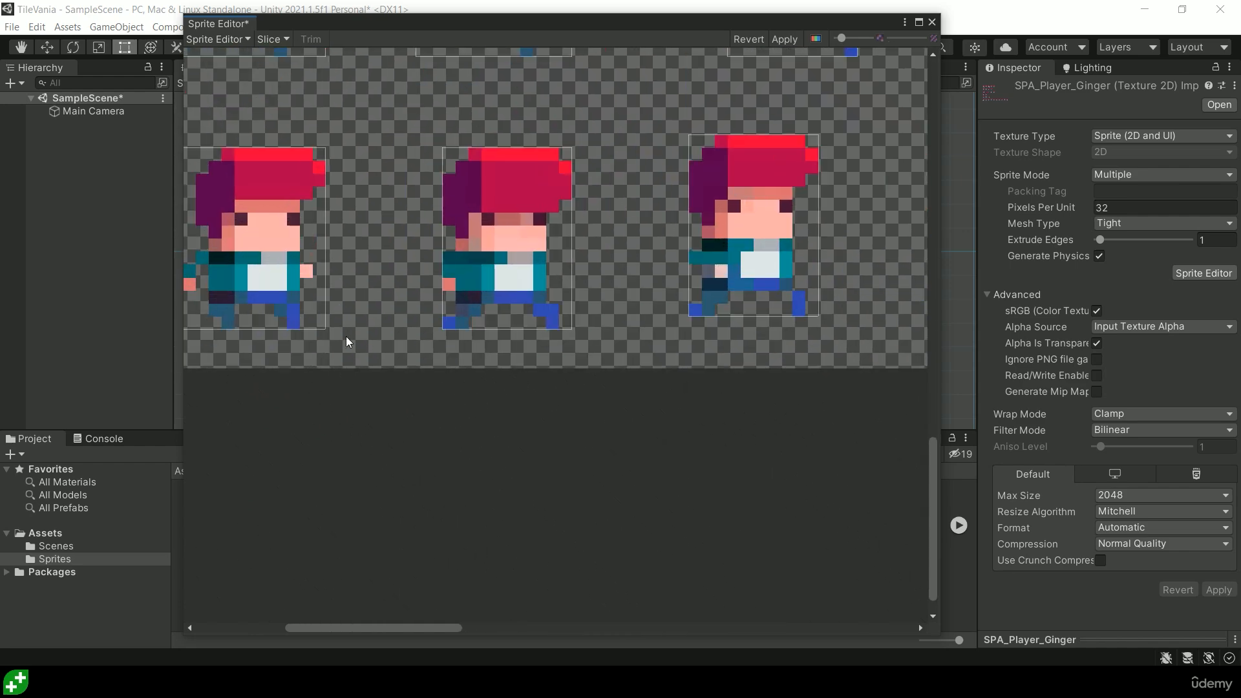
scroll(303, 317, "down", 2)
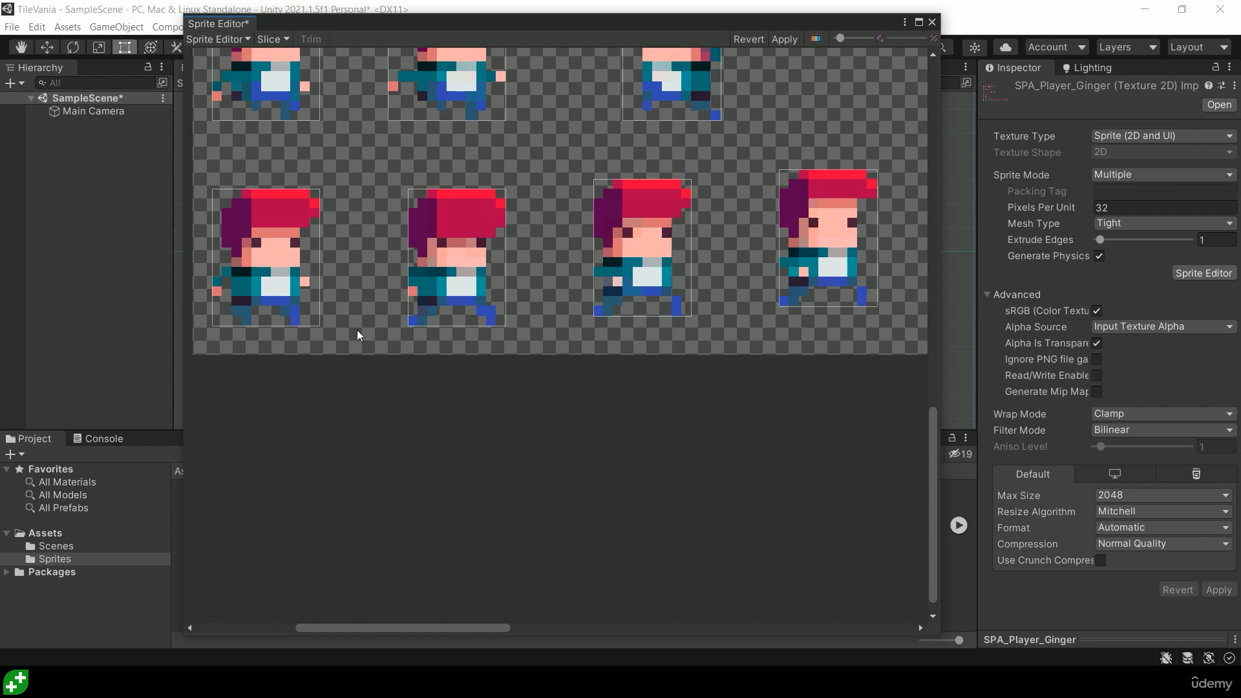
middle_click_drag(612, 326, 461, 316)
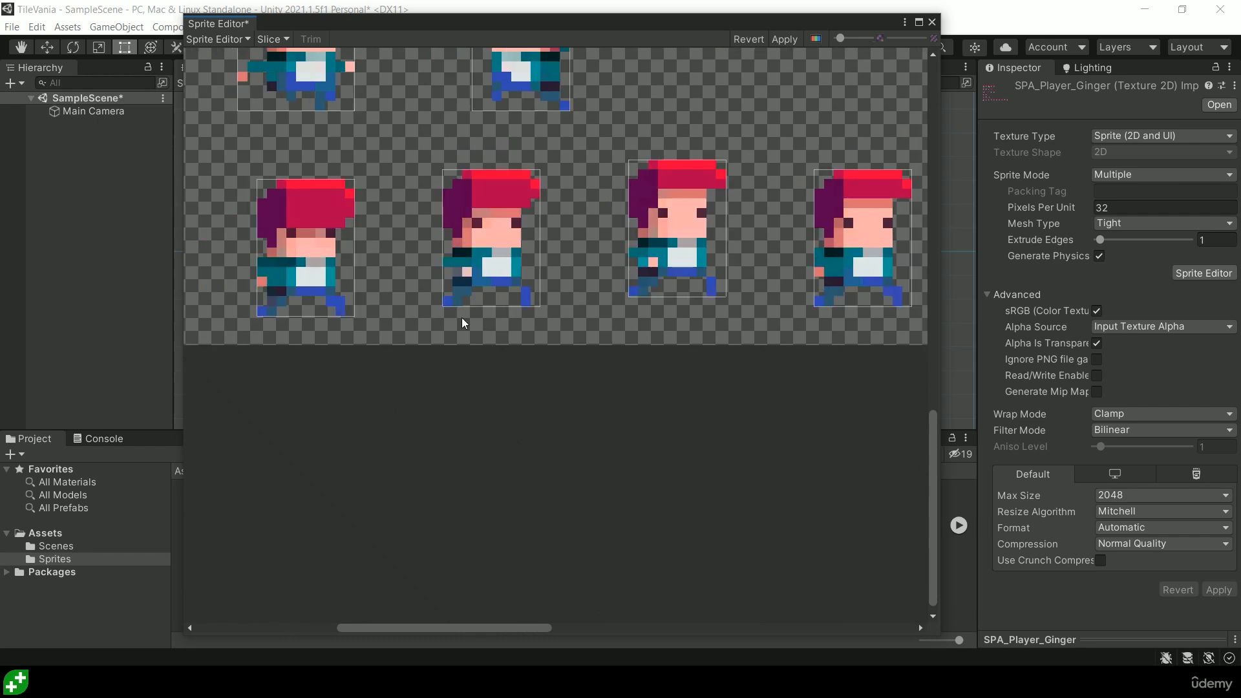
middle_click_drag(668, 311, 532, 320)
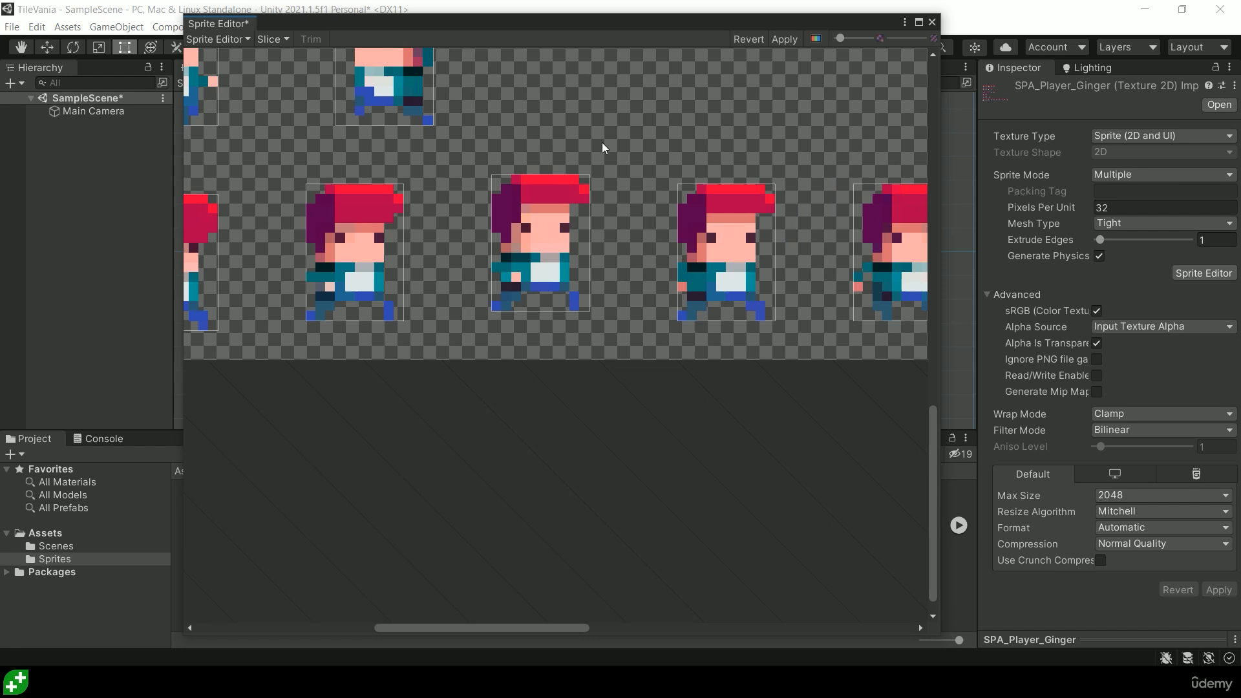
scroll(537, 311, "down", 5)
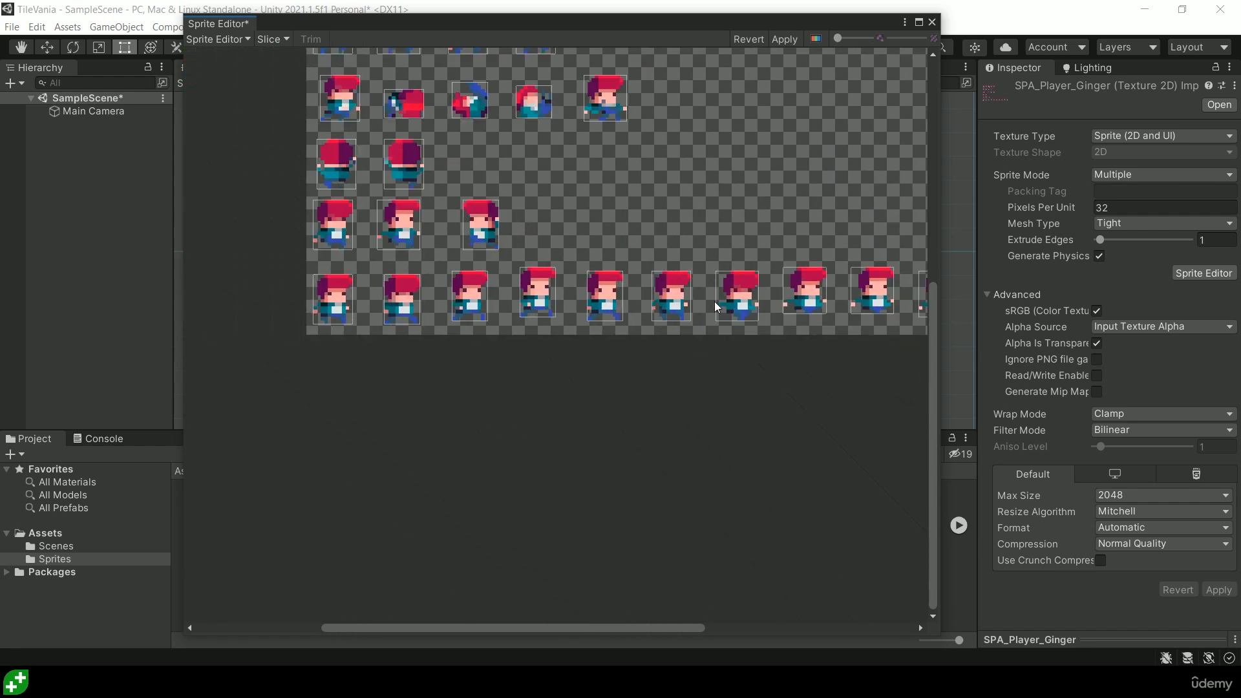
middle_click_drag(839, 303, 680, 294)
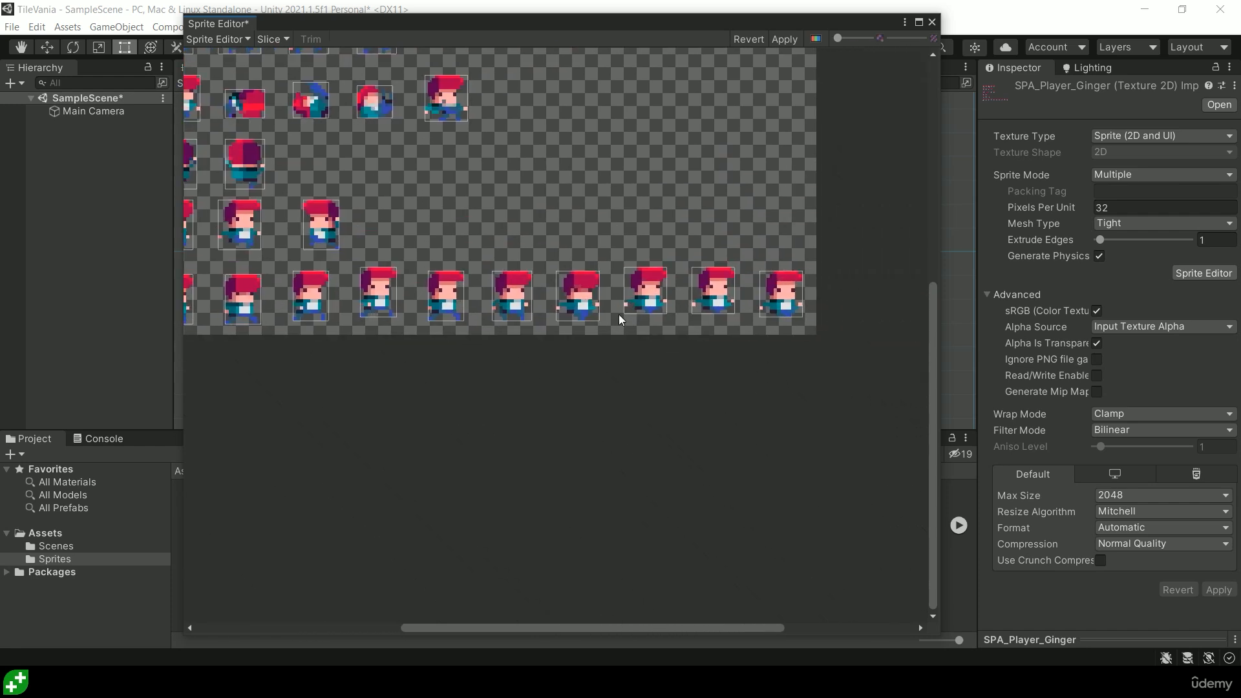
middle_click_drag(538, 195, 746, 286)
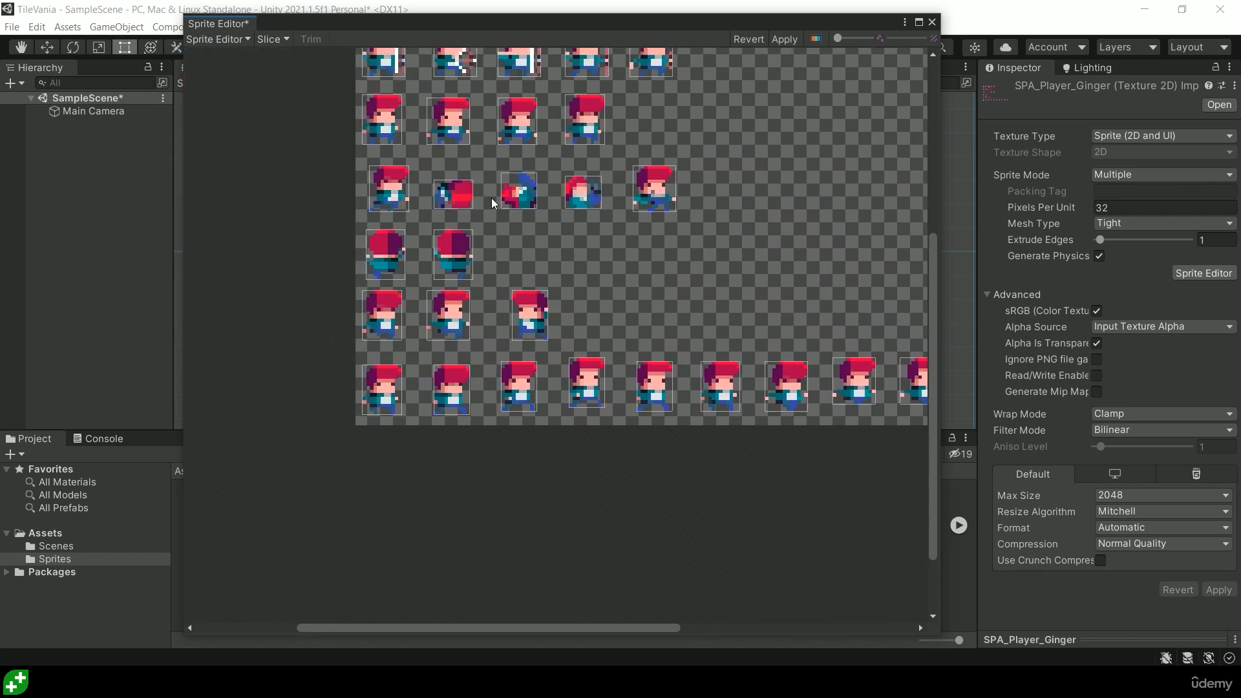
middle_click_drag(518, 124, 470, 198)
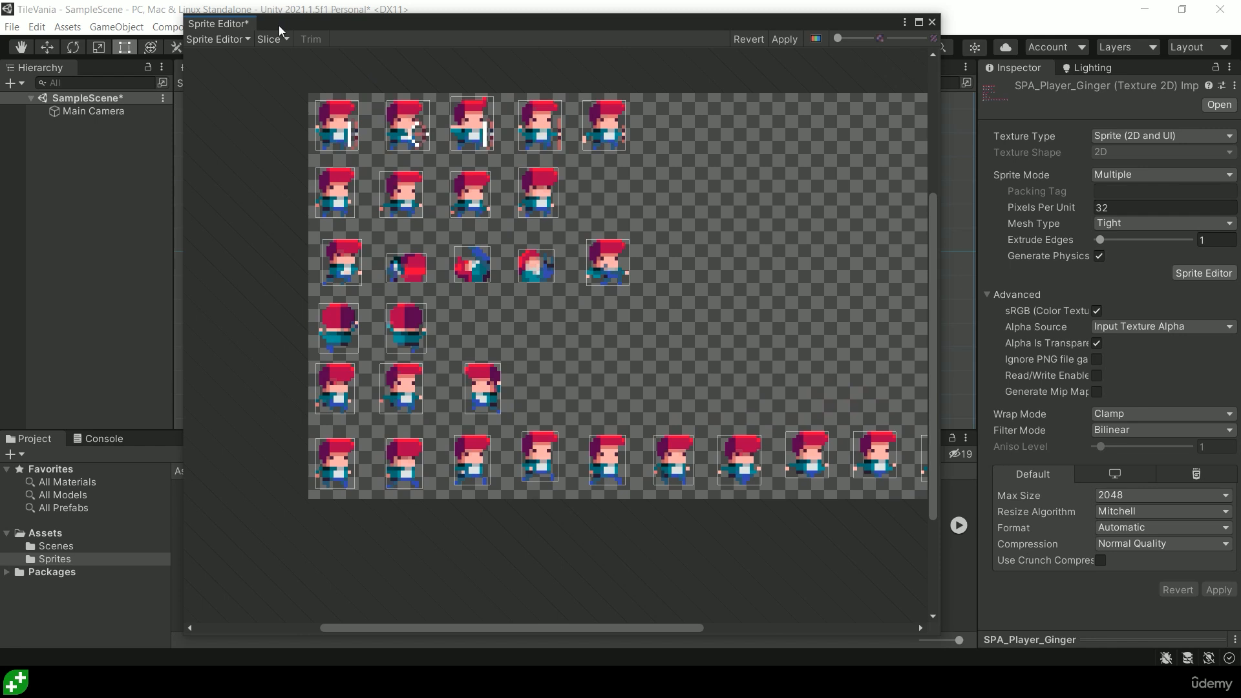
Switch the player sheet's slice type to Grid By Cell Size and set the padding to 0 in X and Y
left_click(265, 41)
left_click(179, 40)
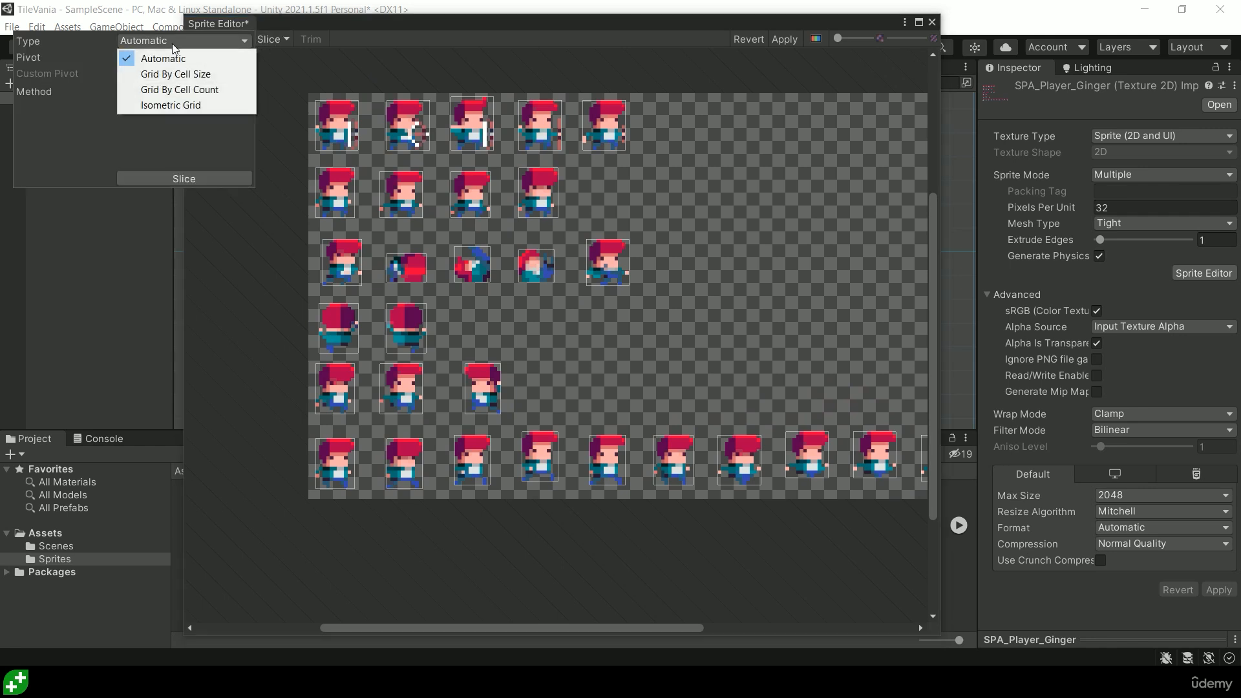
left_click(164, 79)
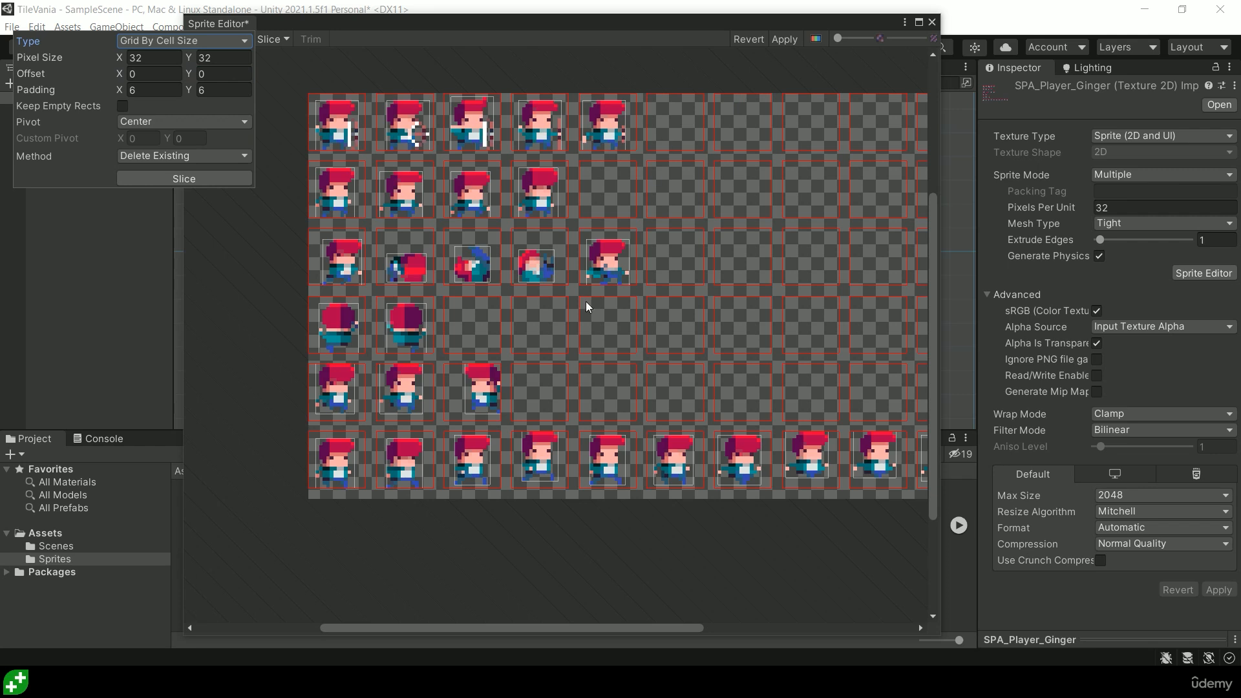
left_click(151, 93)
type("0")
key("Tab")
type("0")
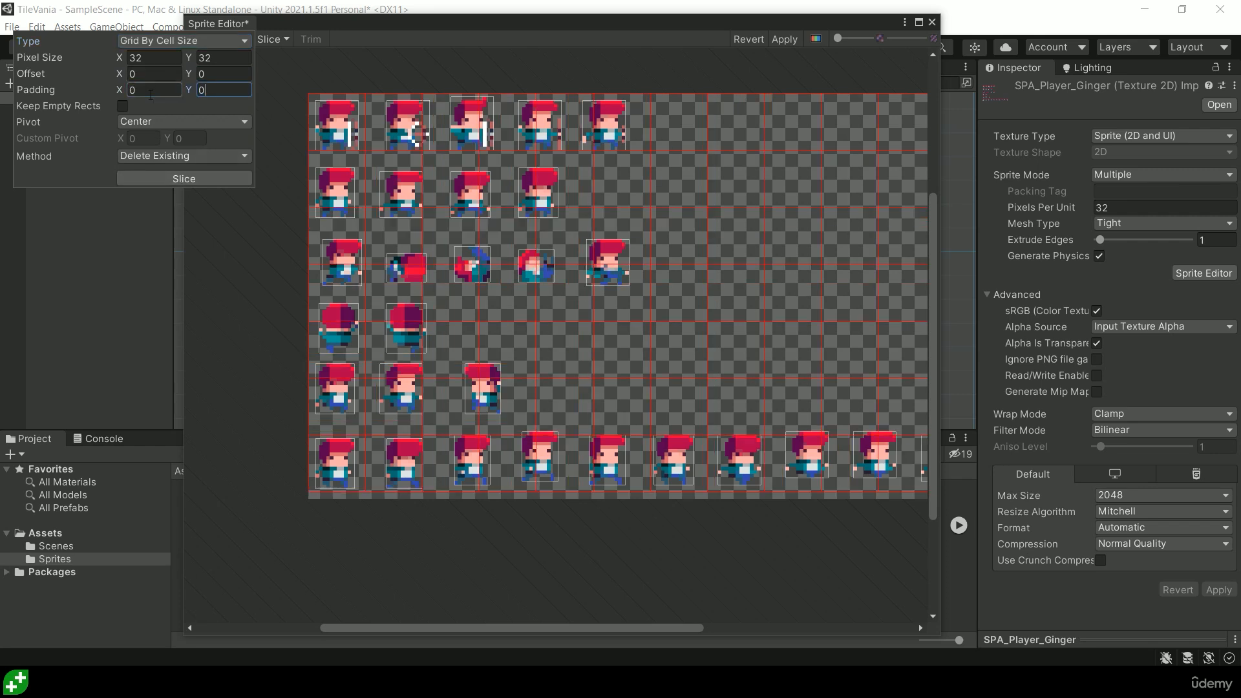
Try a pixel size of 64 by 64 for the slicing grid on the player sheet
key("Tab")
left_click(155, 58)
type("64")
key("Tab")
type("64")
key("Tab")
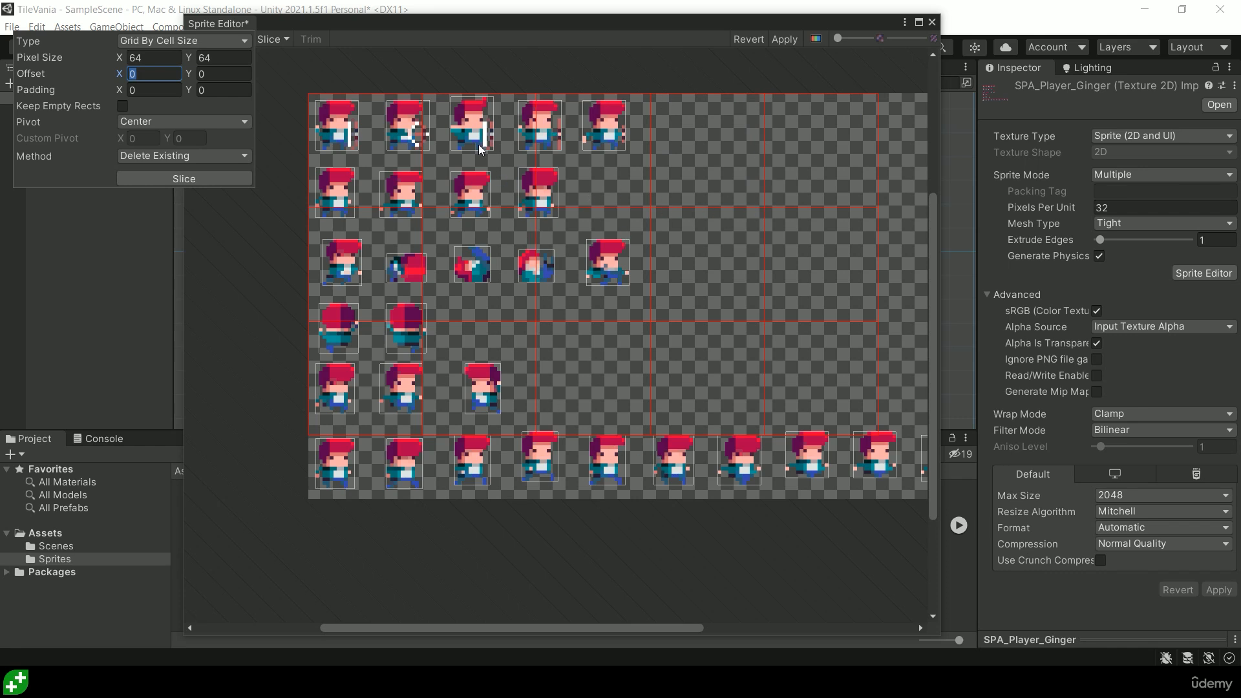
Set the slicing grid's pixel size to 32 by 32 and check the cells against the upper rows of player poses
left_click(154, 57)
type("32")
left_click(220, 58)
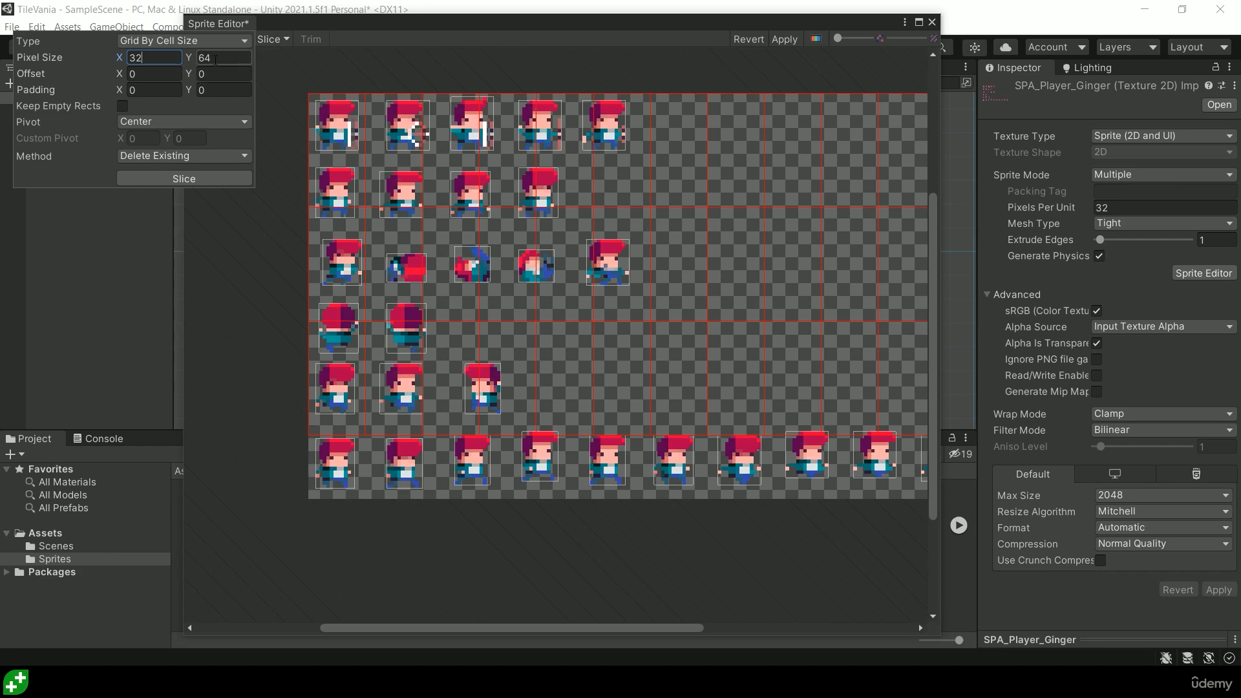
type("32")
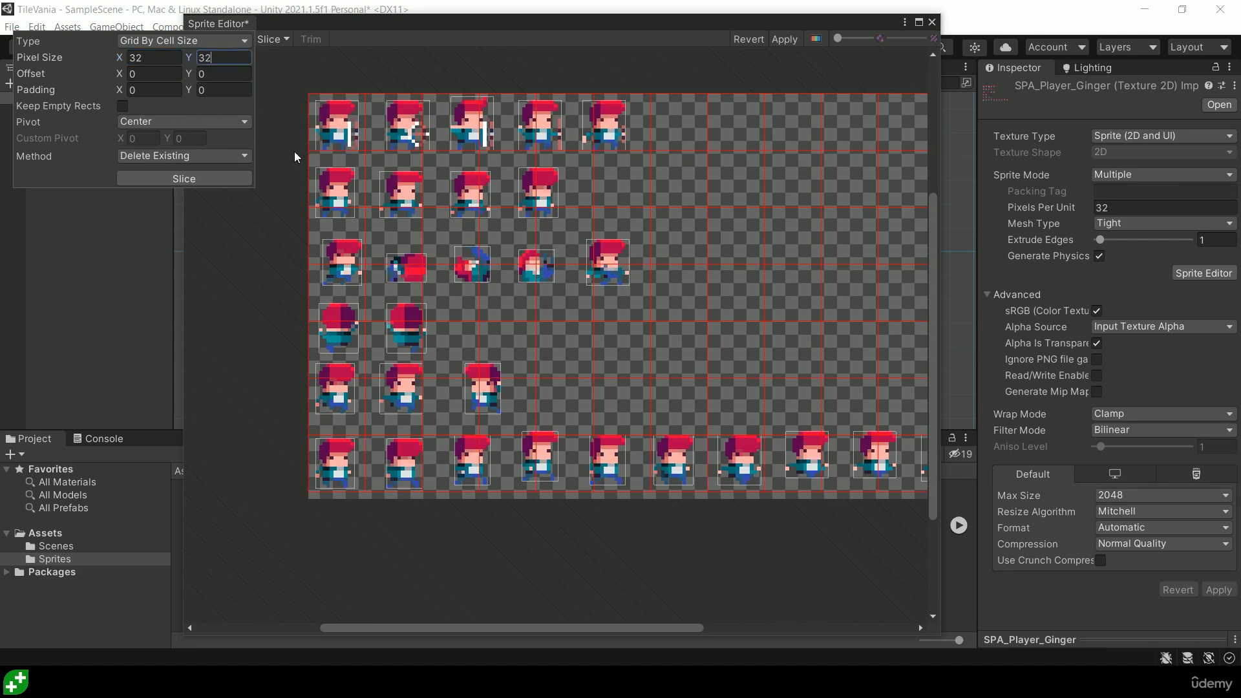
scroll(359, 142, "up", 3)
left_click(402, 126)
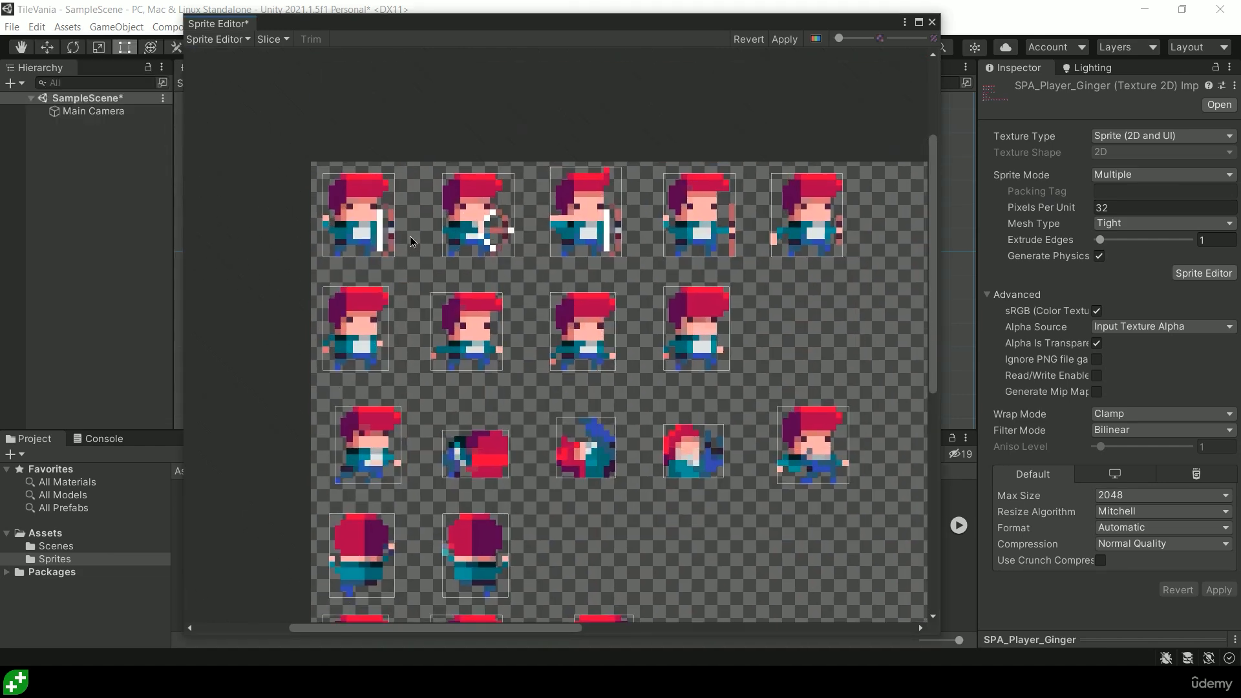
middle_click_drag(410, 237, 411, 241)
left_click(273, 39)
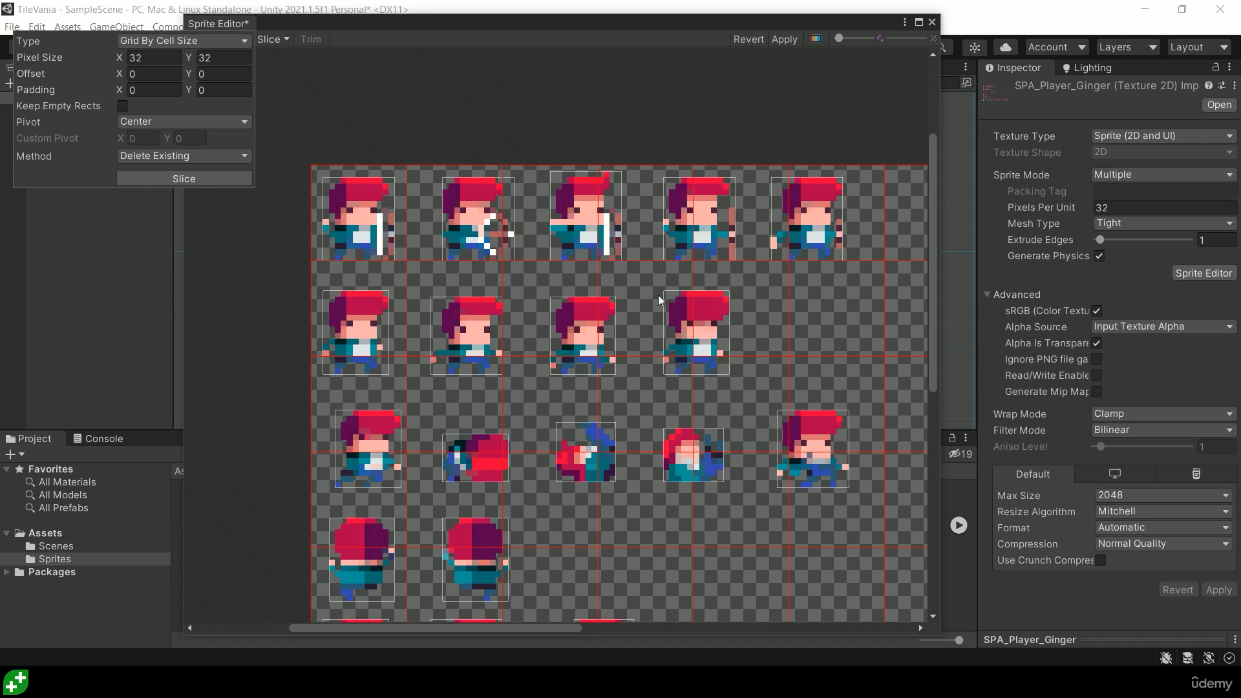
Move the Sprite Editor window aside to view the sprite assets behind it, and bring it back over the scene
left_click_drag(749, 24, 418, 11)
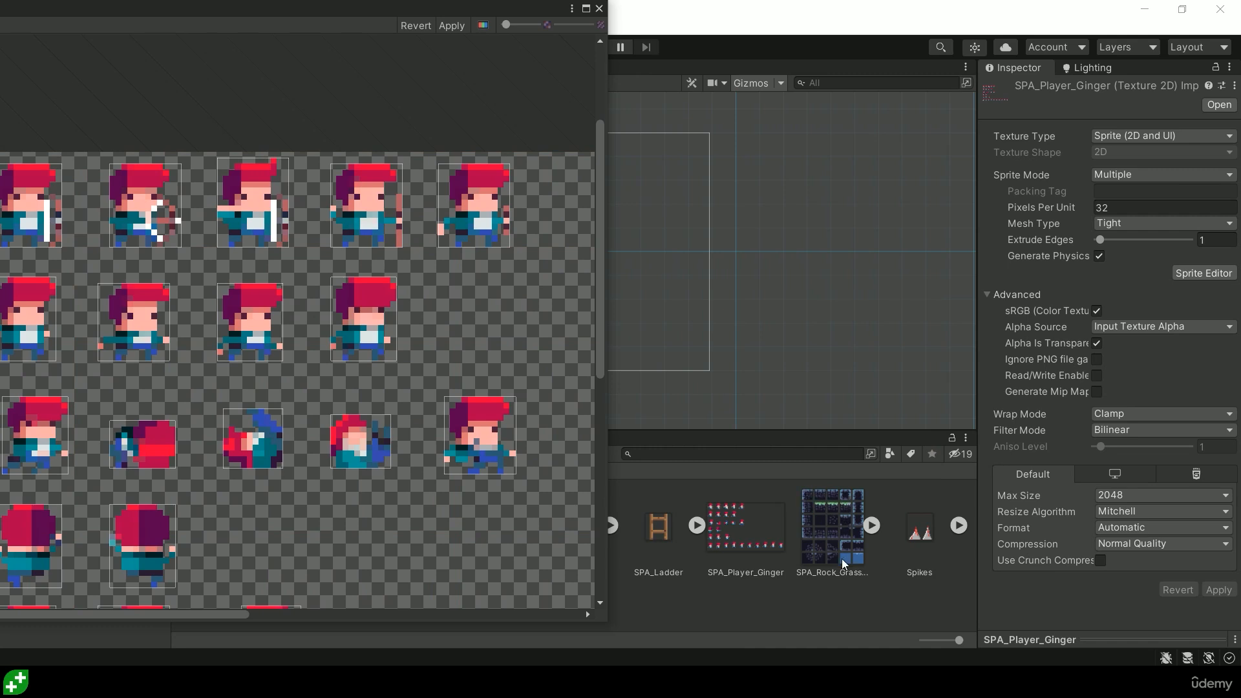
left_click_drag(415, 14, 756, 45)
left_click_drag(539, 47, 516, 23)
scroll(535, 236, "down", 3)
Set the slicing grid's padding to 6 in both X and Y for the player sheet
left_click(256, 33)
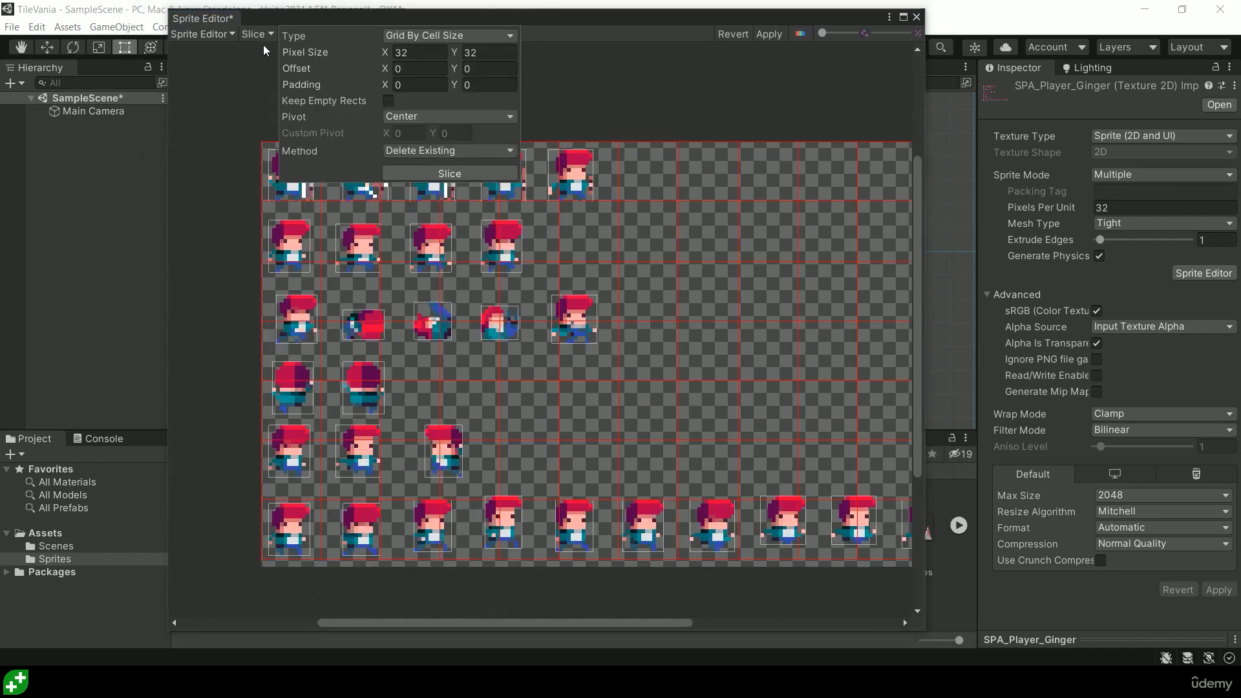
left_click(420, 84)
type("6")
key("Tab")
type("6")
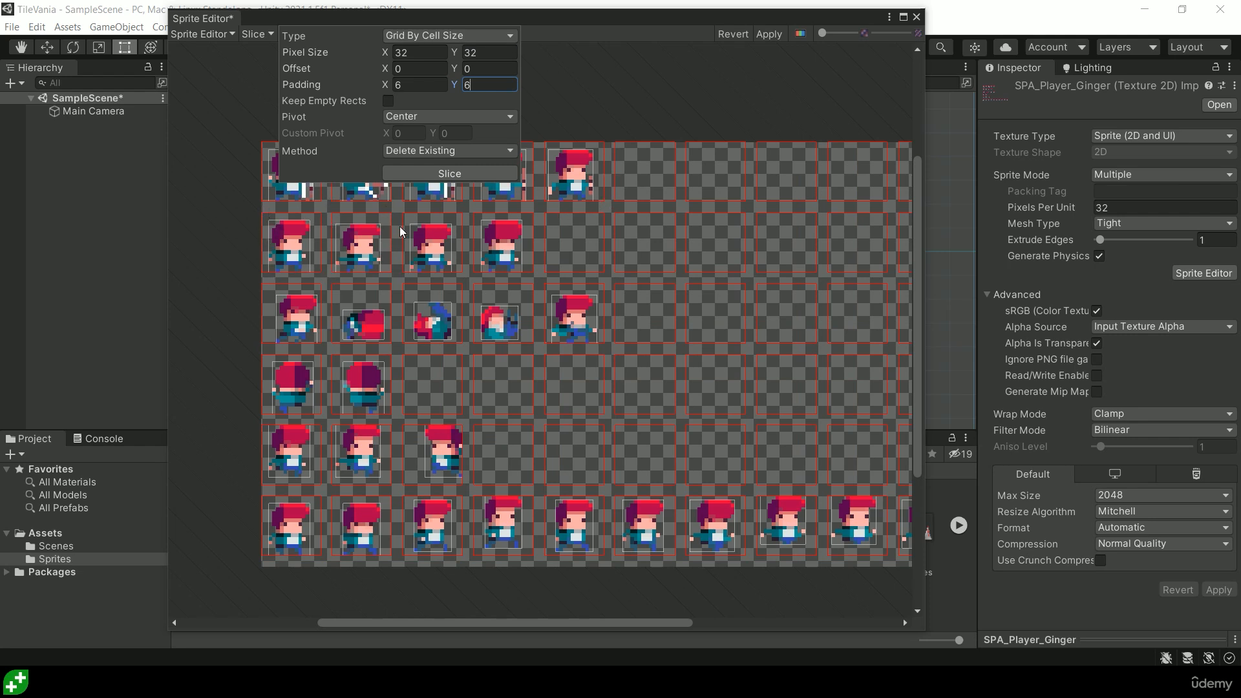
Slice the player sheet by the 32 by 32 cell grid with Center pivot and the Delete Existing method
middle_click_drag(640, 116, 682, 164)
scroll(431, 221, "up", 3)
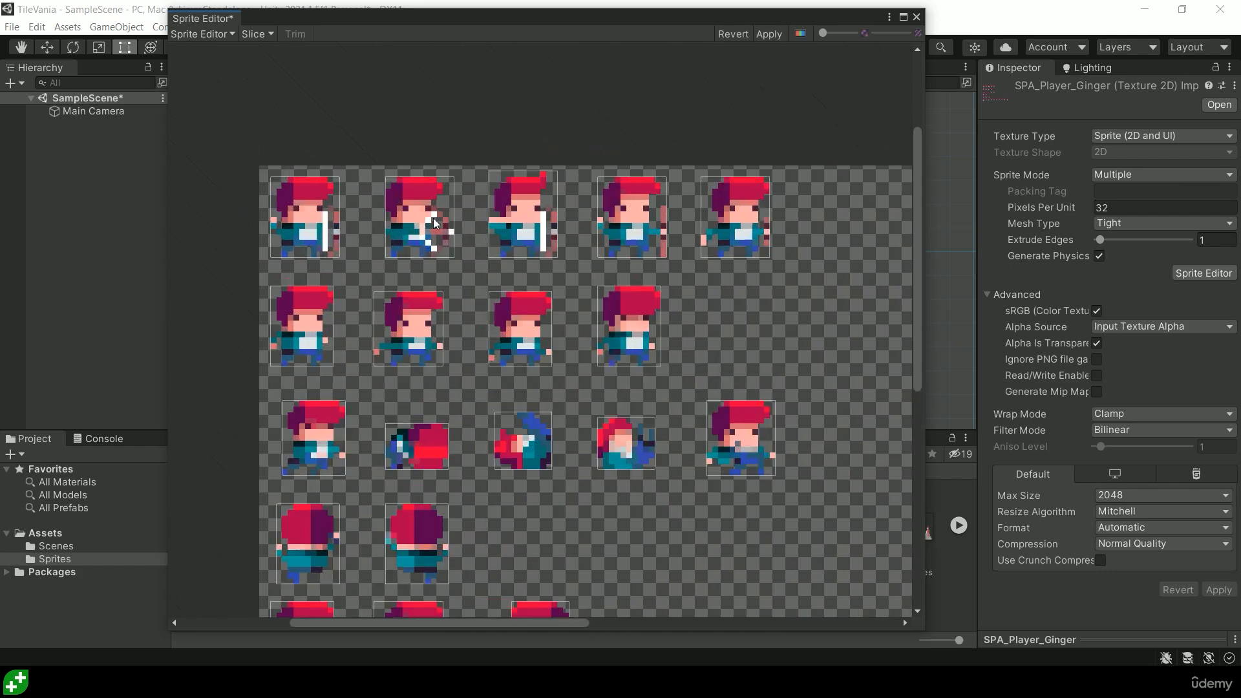
left_click(257, 34)
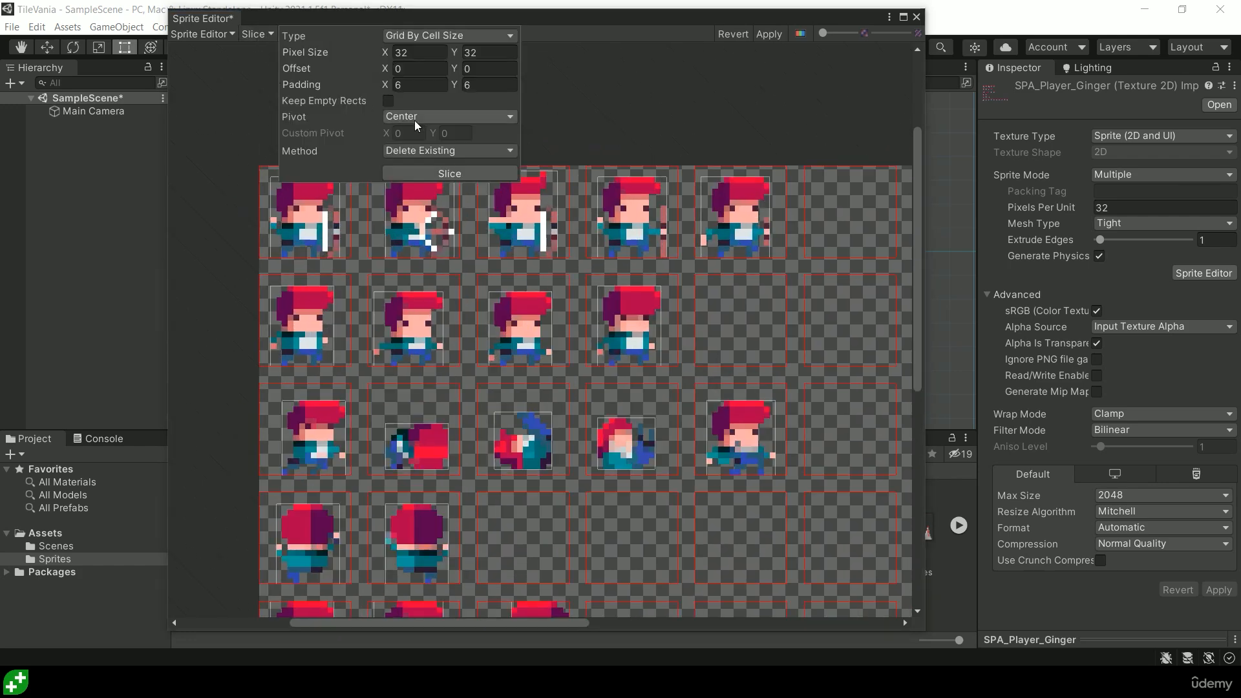
left_click(476, 173)
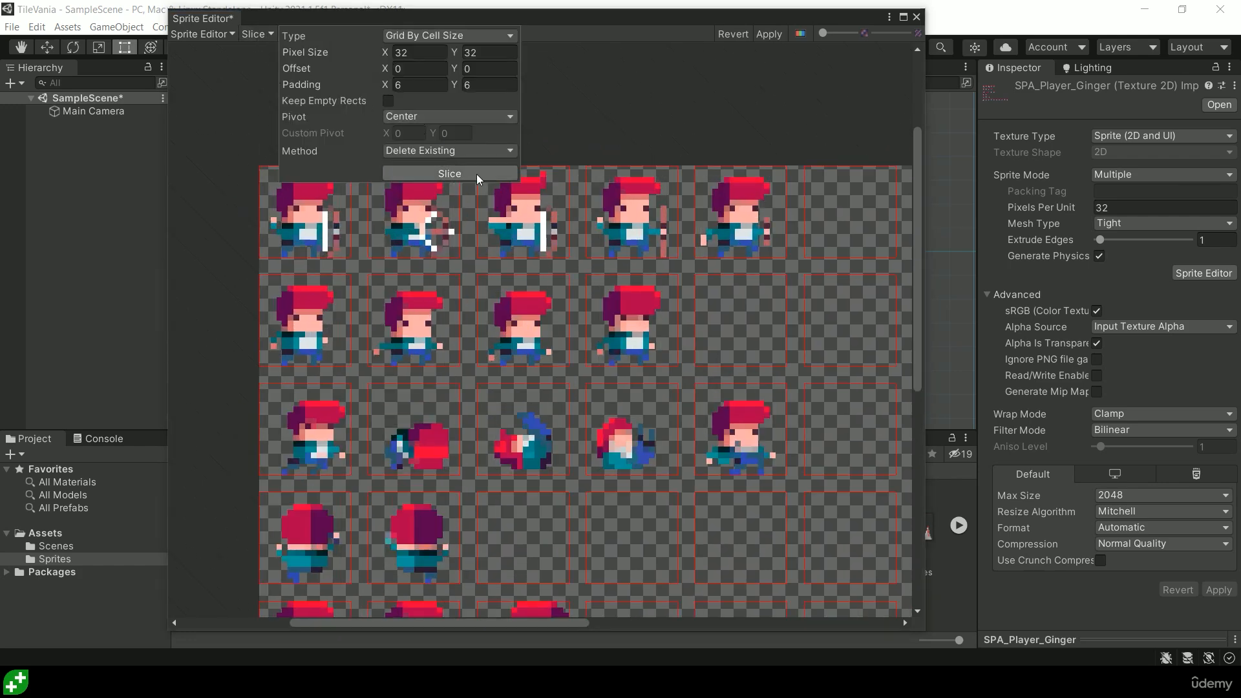
left_click(627, 123)
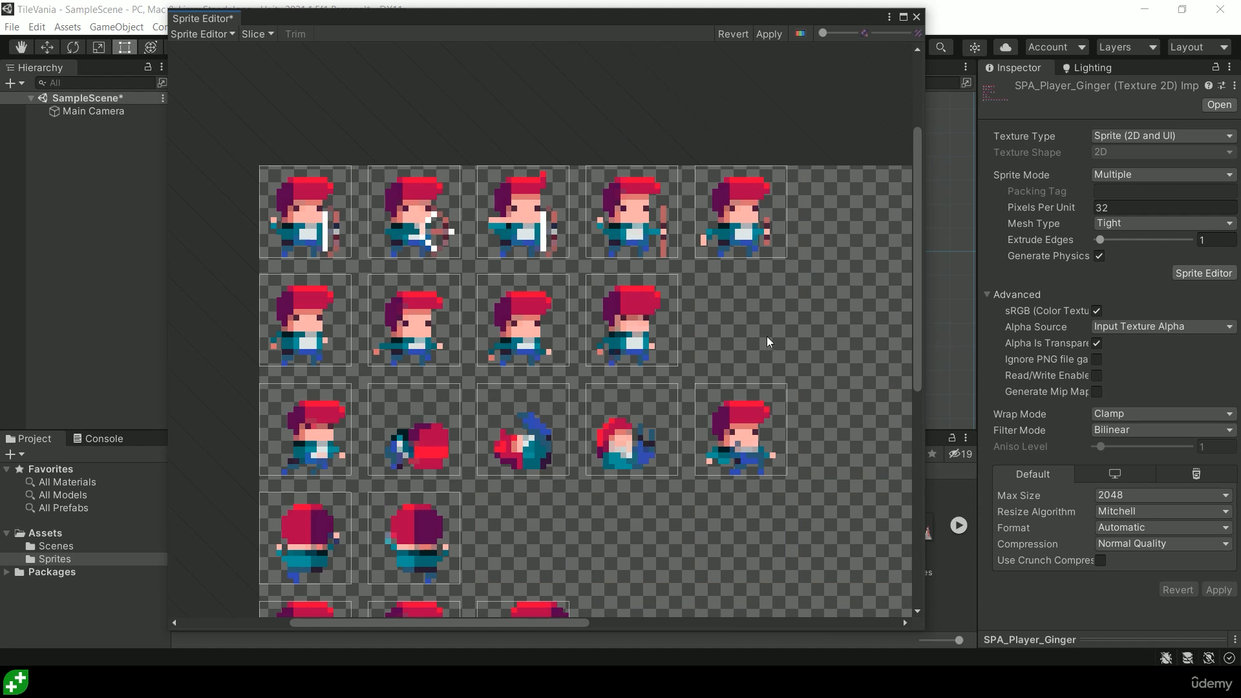
Examine how the grid slices frame the player poses across all rows, especially the running frames in the bottom row
middle_click_drag(767, 337, 592, 192)
middle_click_drag(555, 426, 626, 299)
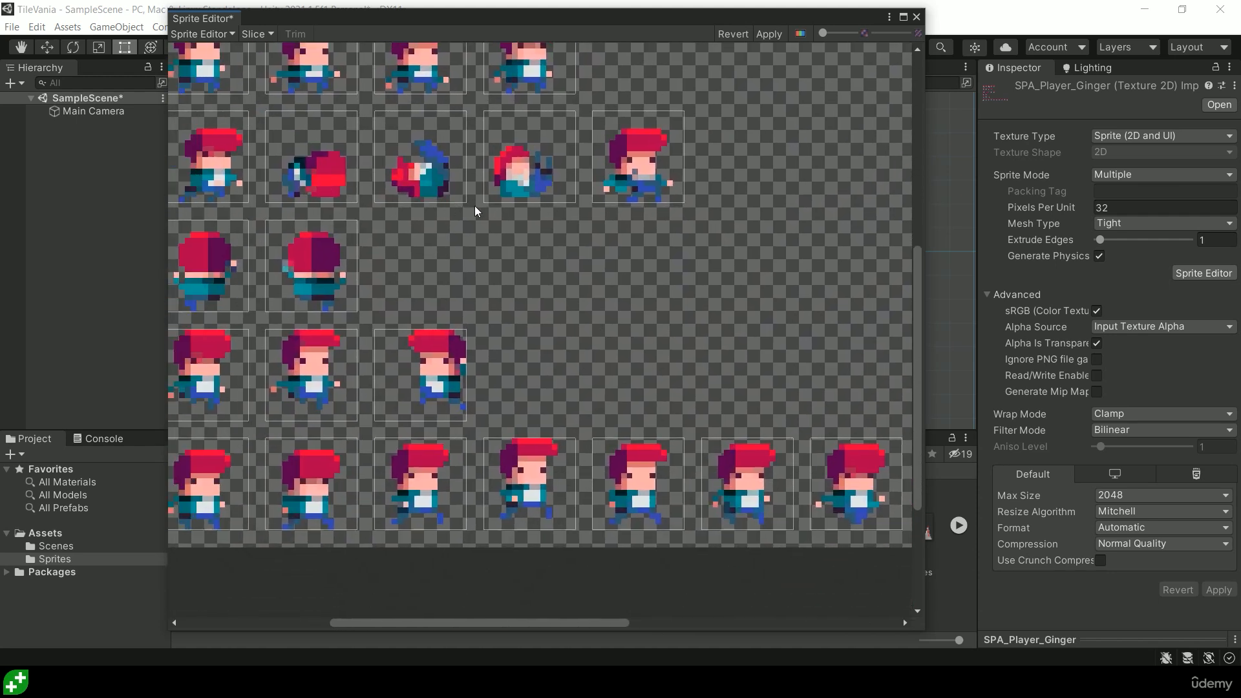
middle_click_drag(507, 299, 659, 178)
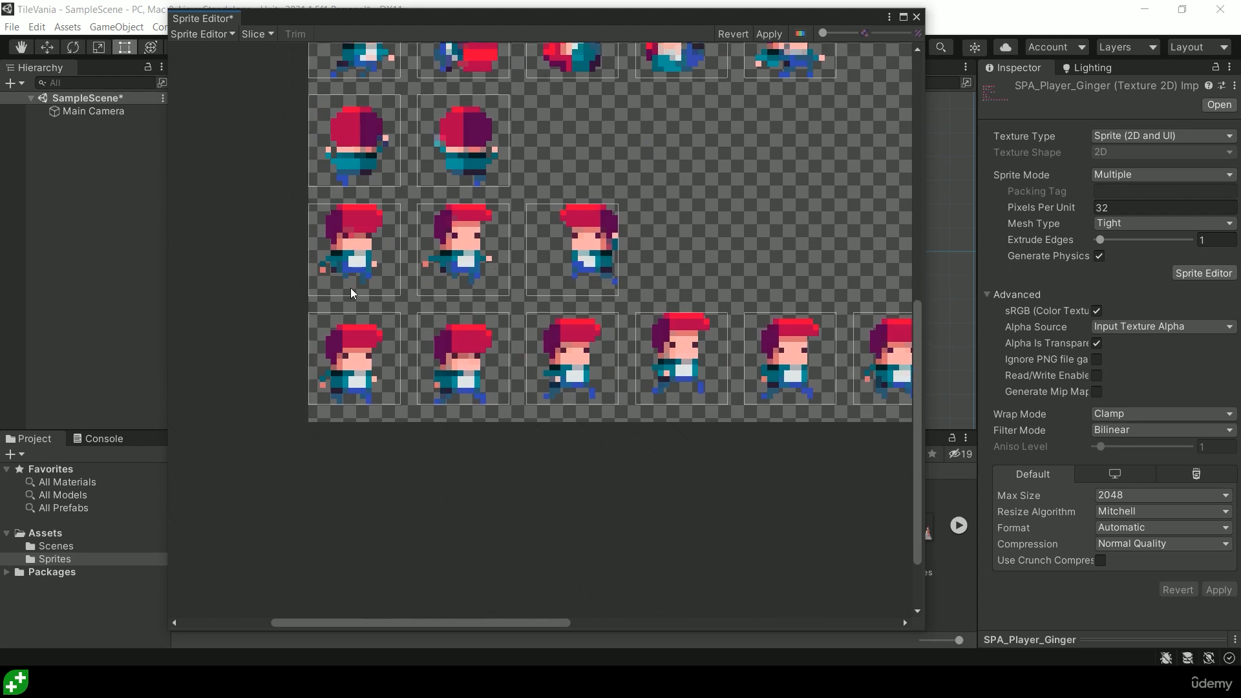
middle_click_drag(622, 307, 360, 175)
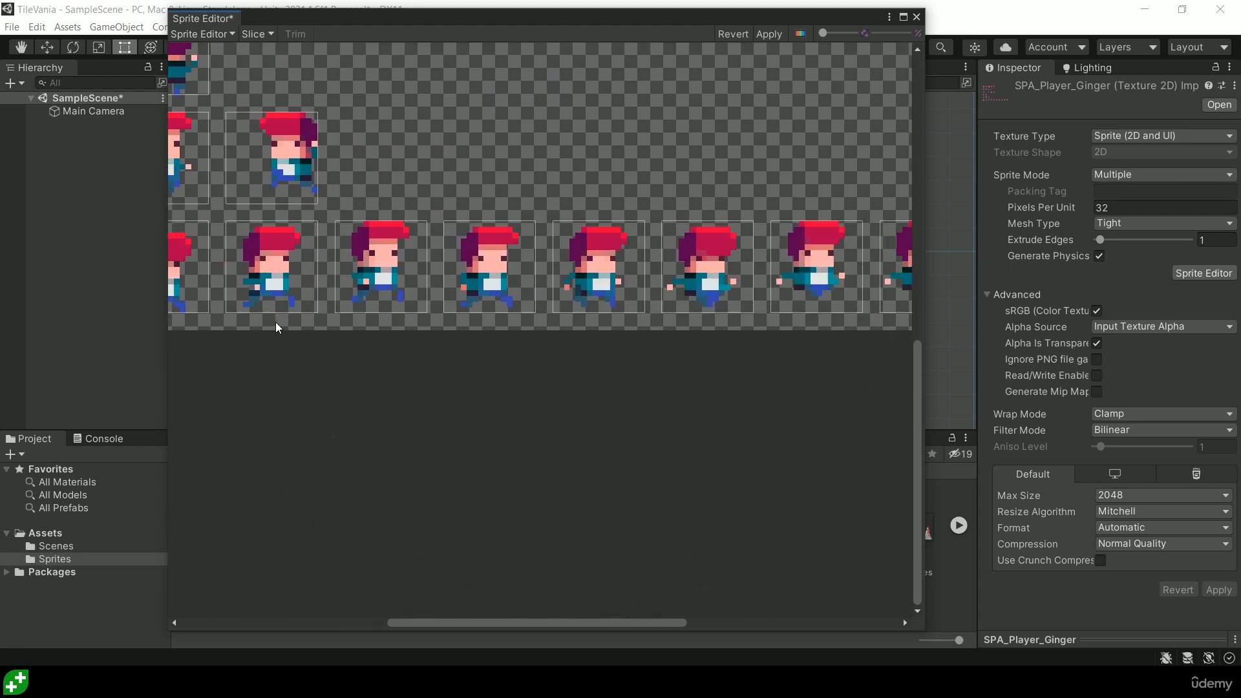
middle_click_drag(756, 289, 510, 336)
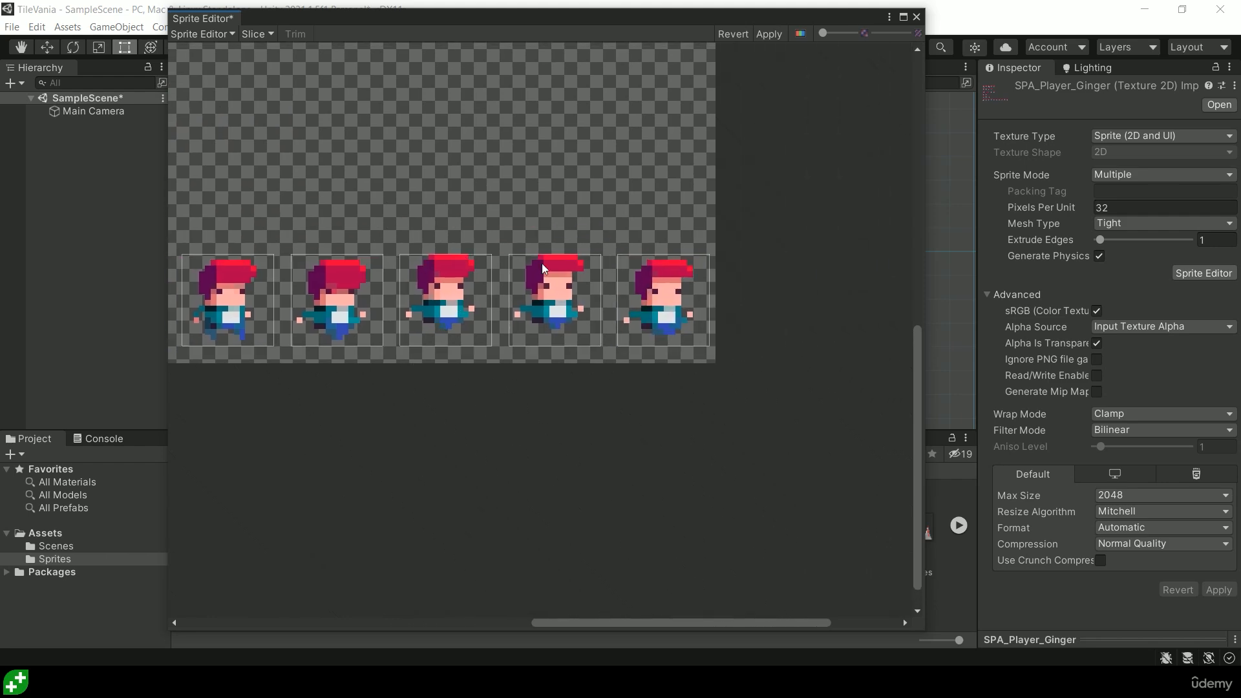
middle_click_drag(280, 259, 845, 265)
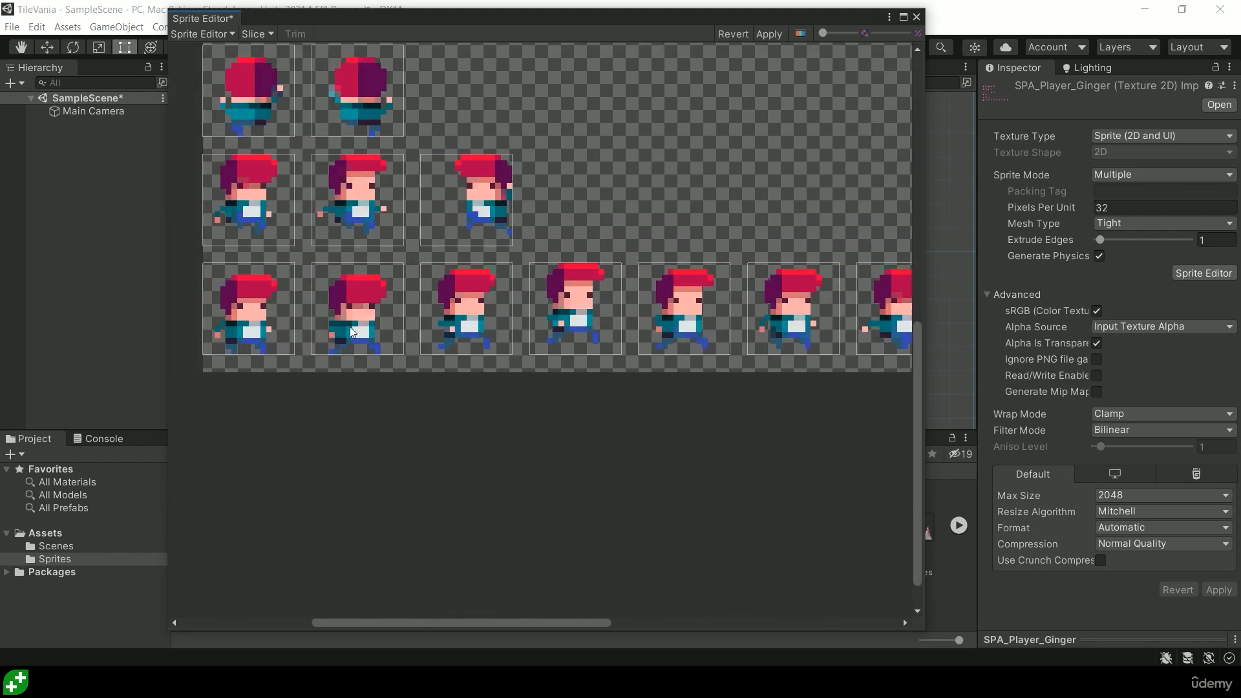
middle_click_drag(497, 368, 464, 420)
scroll(388, 400, "down", 5)
middle_click_drag(661, 191, 702, 320)
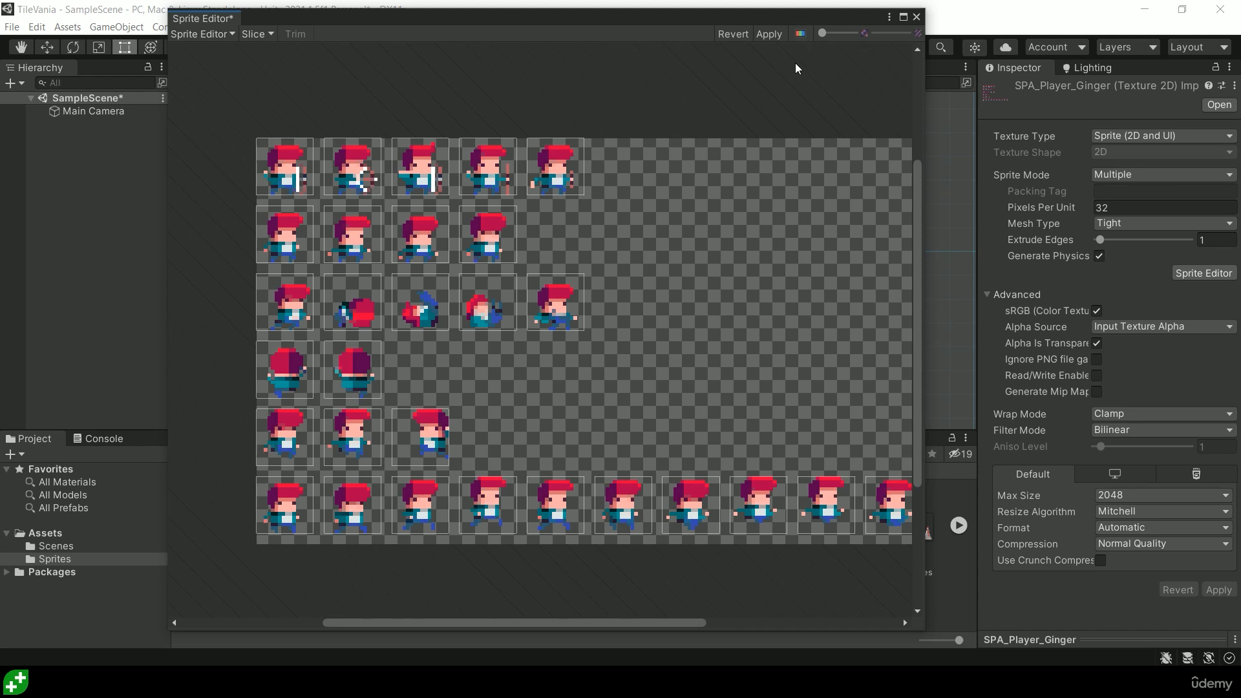
Apply the player sheet's slices, close the Sprite Editor and inspect the sprites under SPA_Player_Ginger
left_click(767, 35)
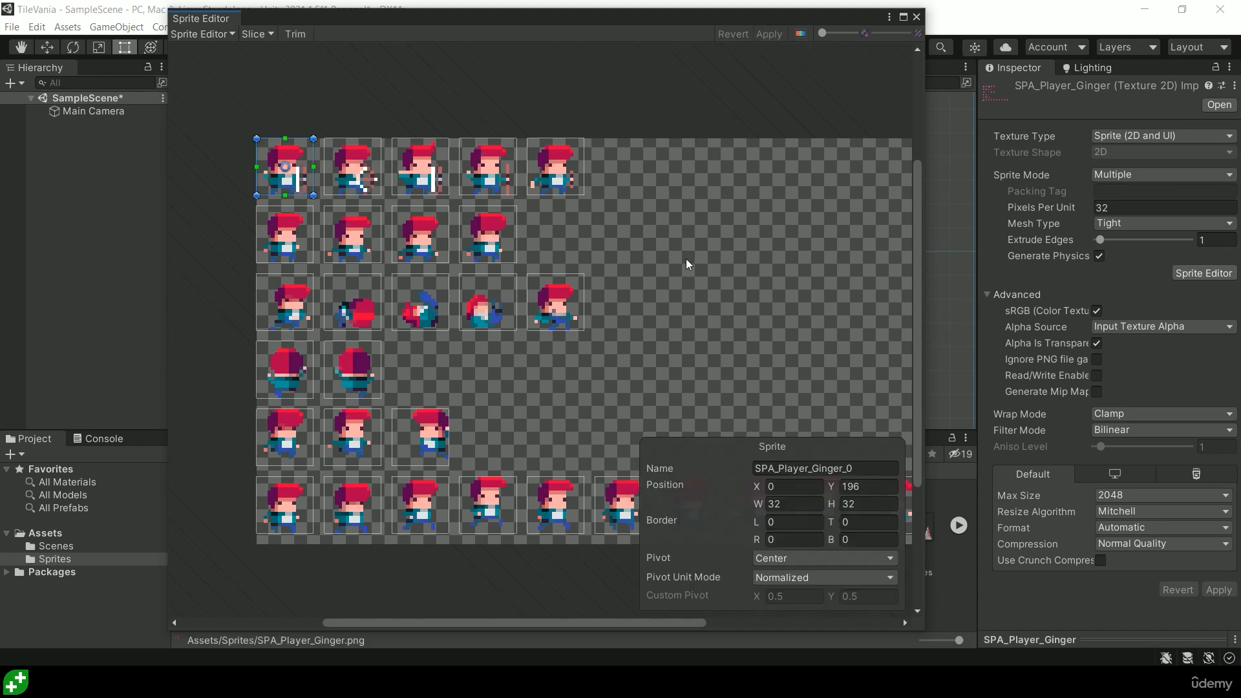
left_click(917, 18)
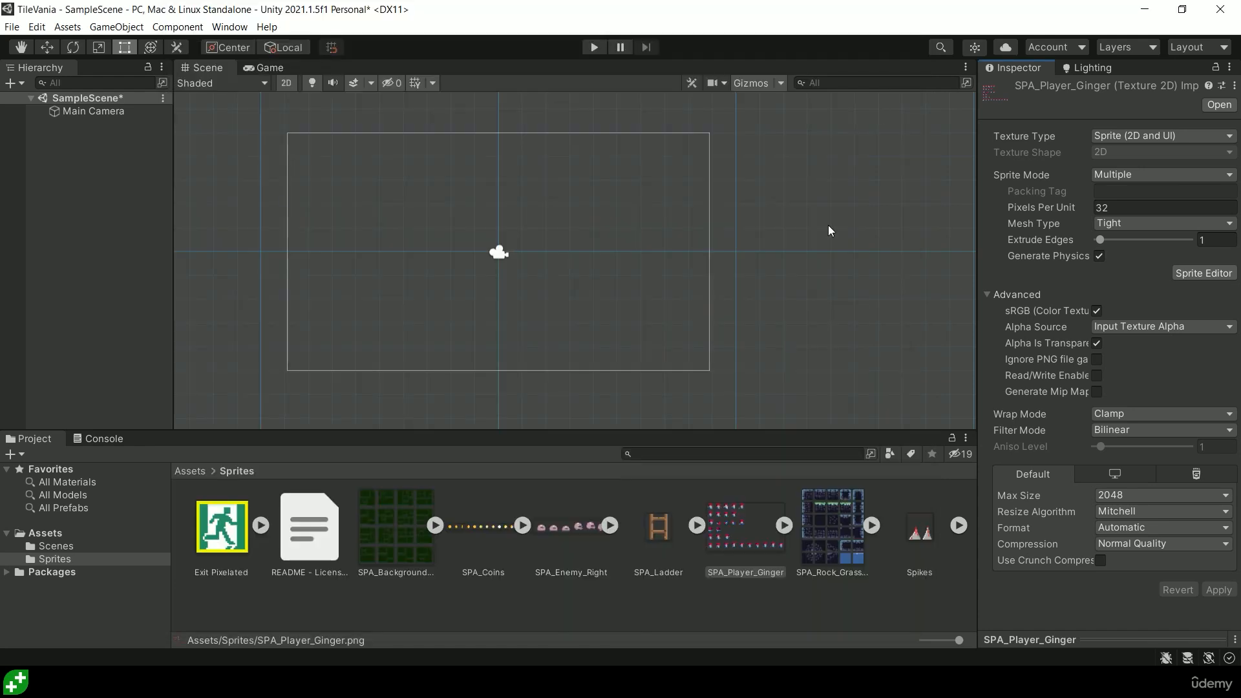
left_click(746, 525)
left_click(784, 525)
scroll(711, 504, "down", 2)
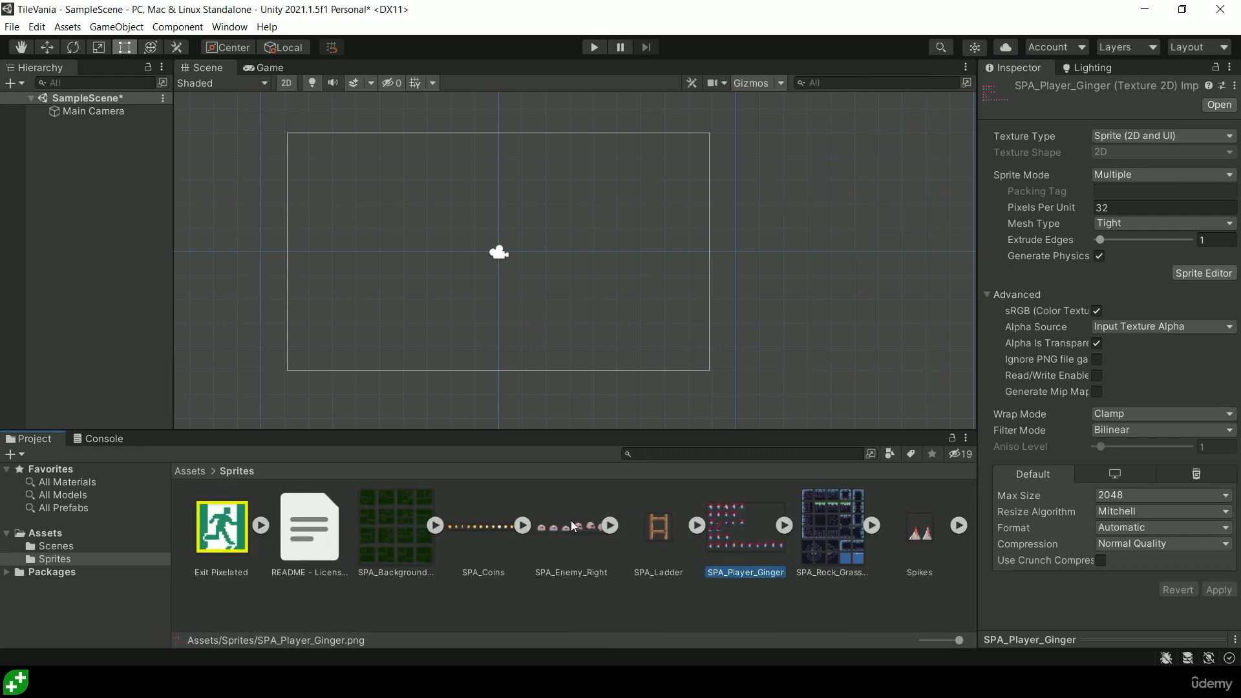
Change the SPA_Background brown tint texture's Sprite Mode to Multiple, apply the setting and open it in the Sprite Editor
left_click(567, 523)
left_click(483, 525)
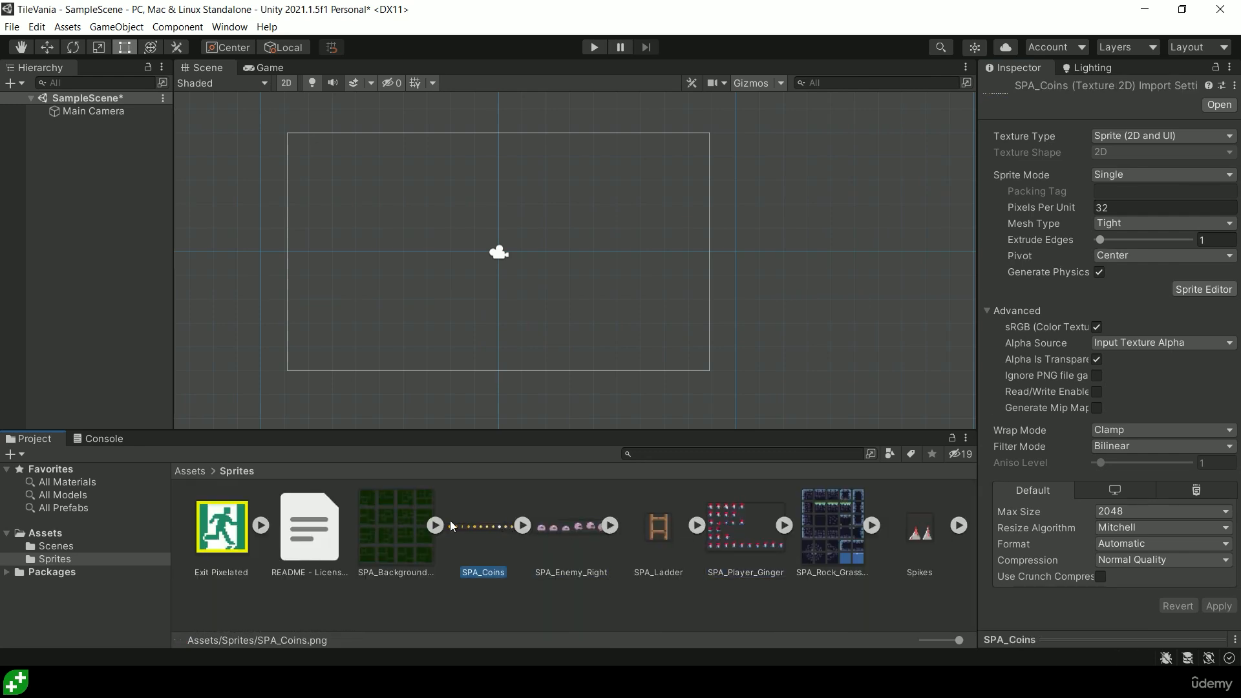
left_click(423, 521)
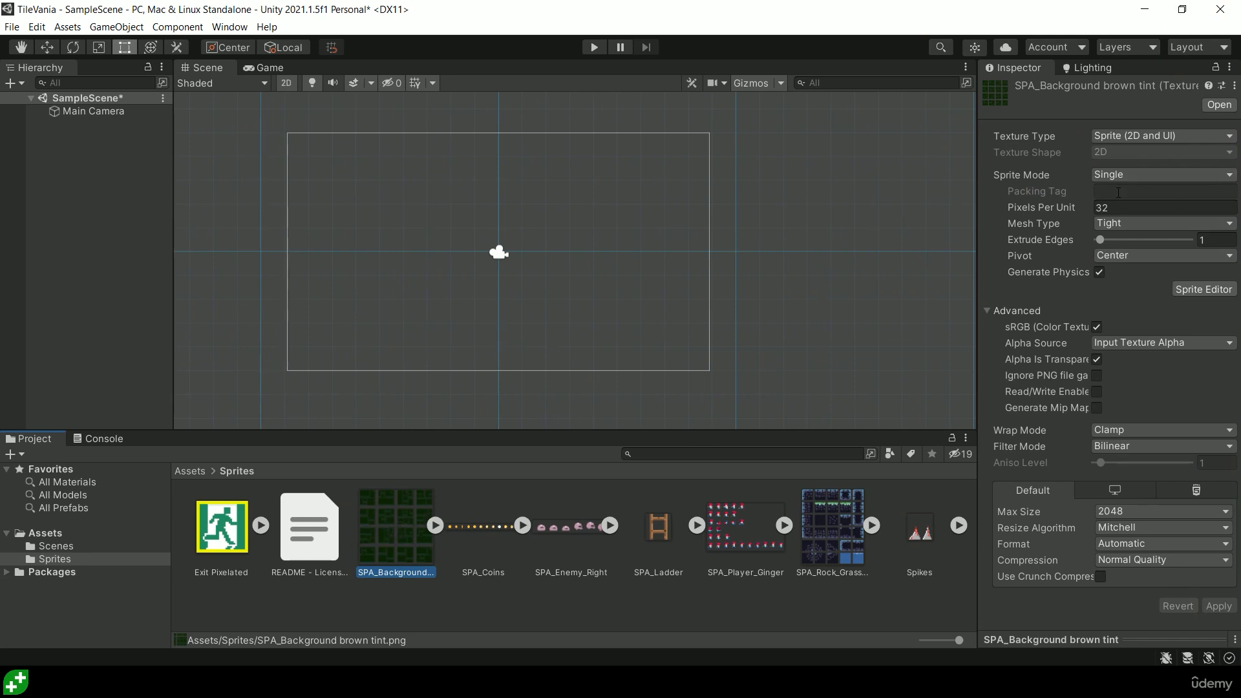
left_click(1173, 176)
left_click(1160, 206)
left_click(1196, 273)
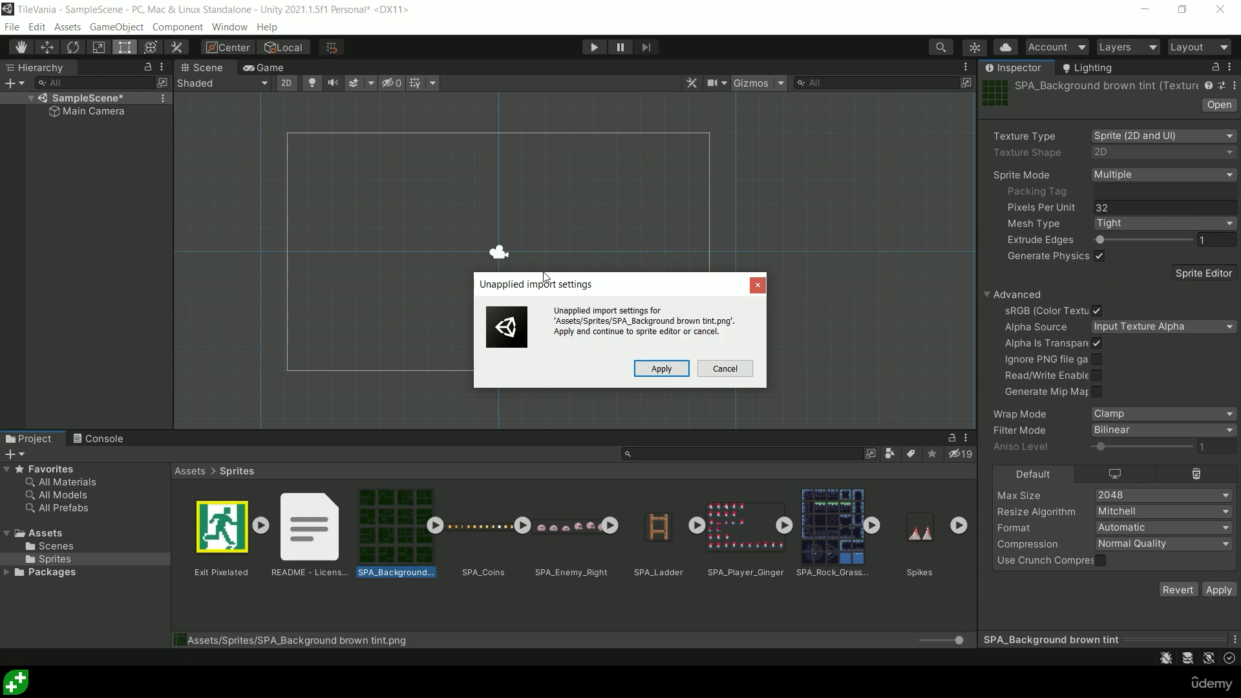
left_click(660, 366)
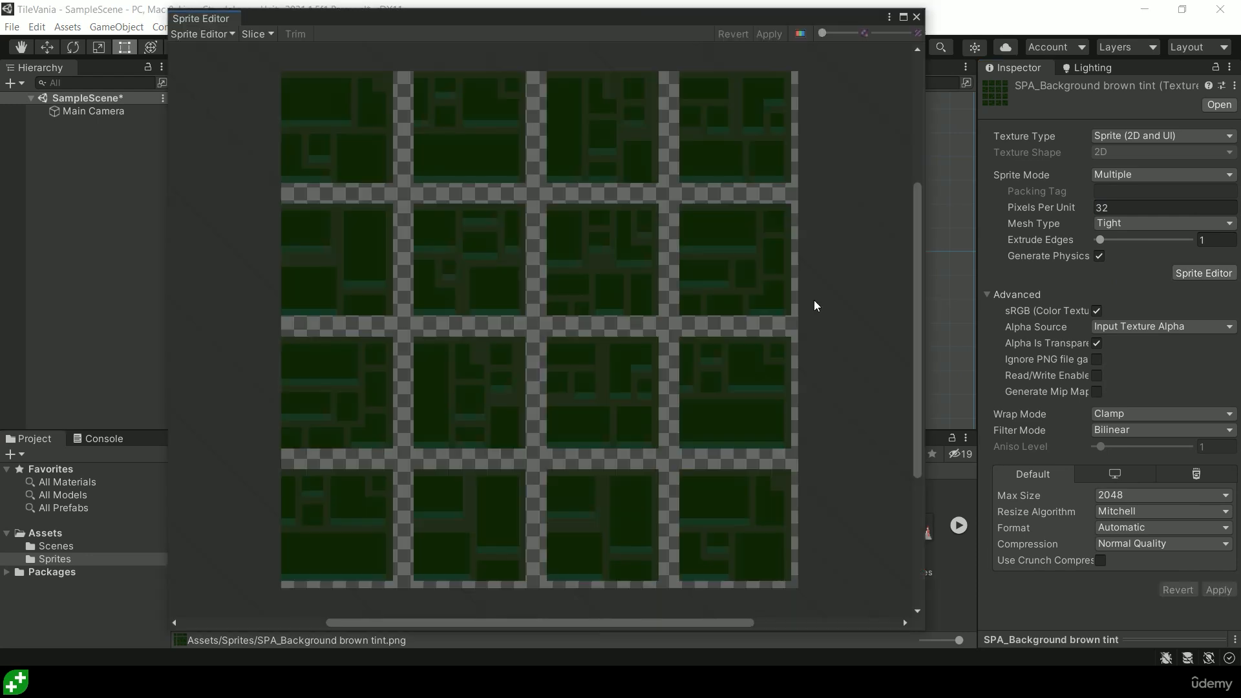
Slice the background sheet with the Automatic type, Center pivot and the Delete Existing method
left_click(254, 34)
left_click(438, 40)
left_click(441, 53)
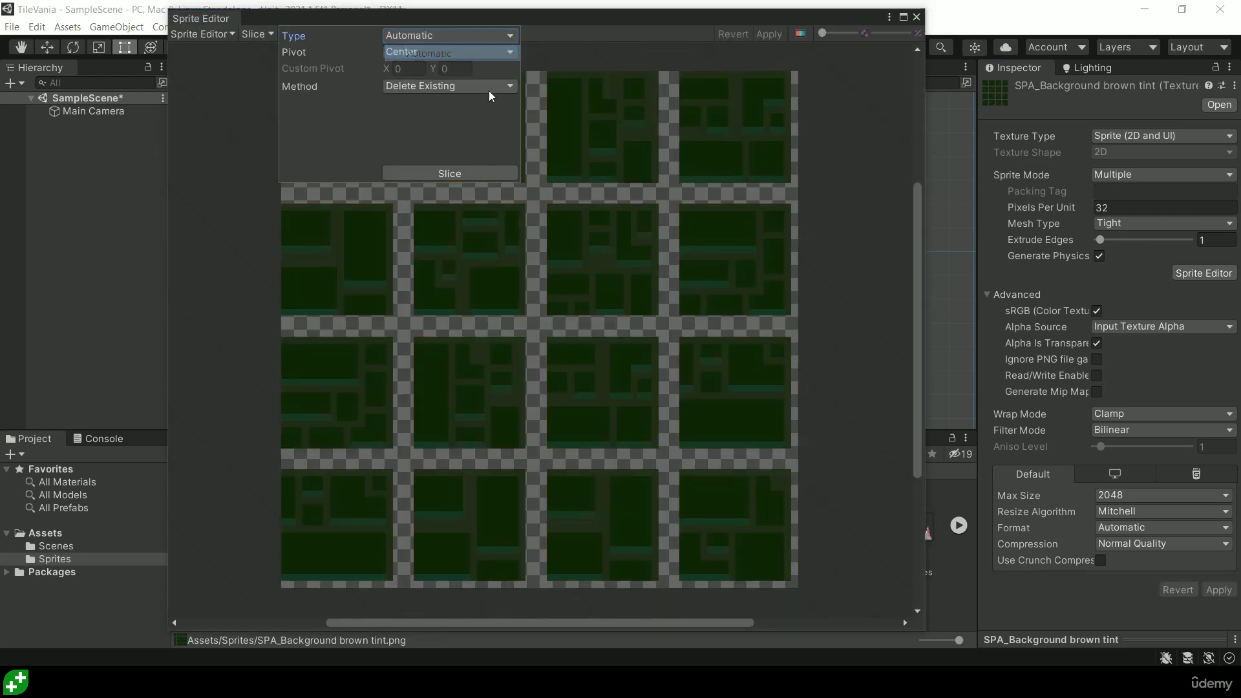
left_click(450, 171)
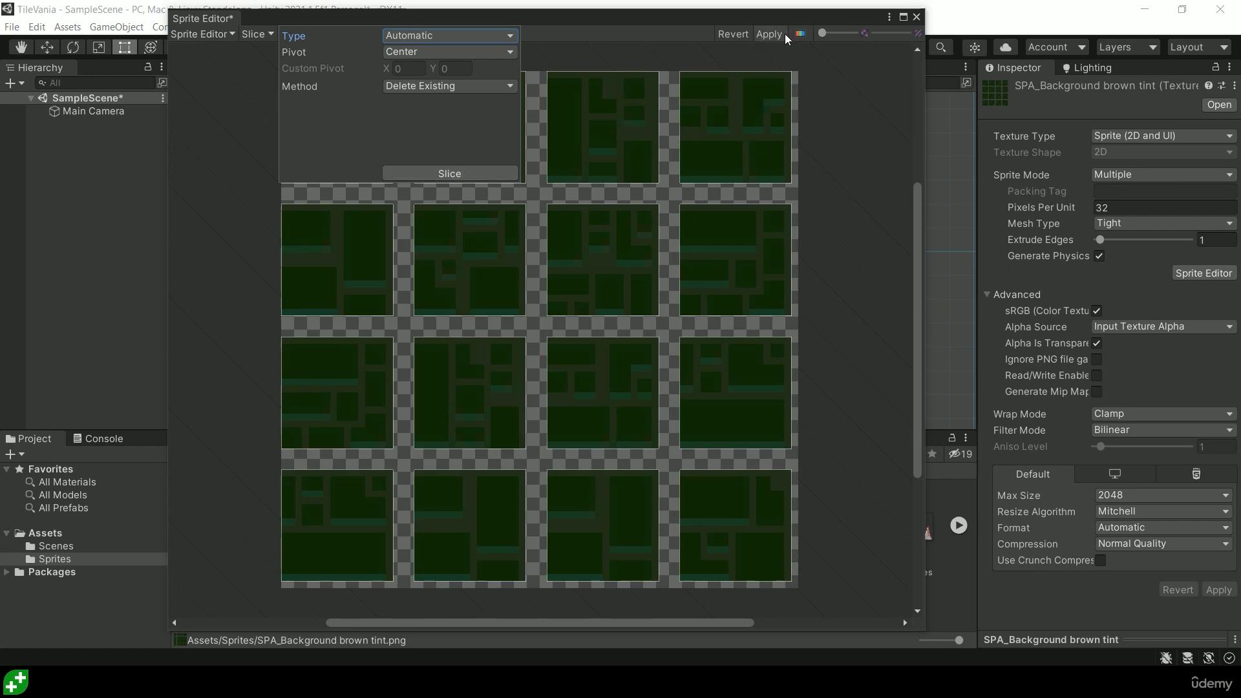
Apply the background sheet's slices, close the Sprite Editor and briefly expand the asset to check its individual sprites
left_click(768, 33)
left_click(917, 17)
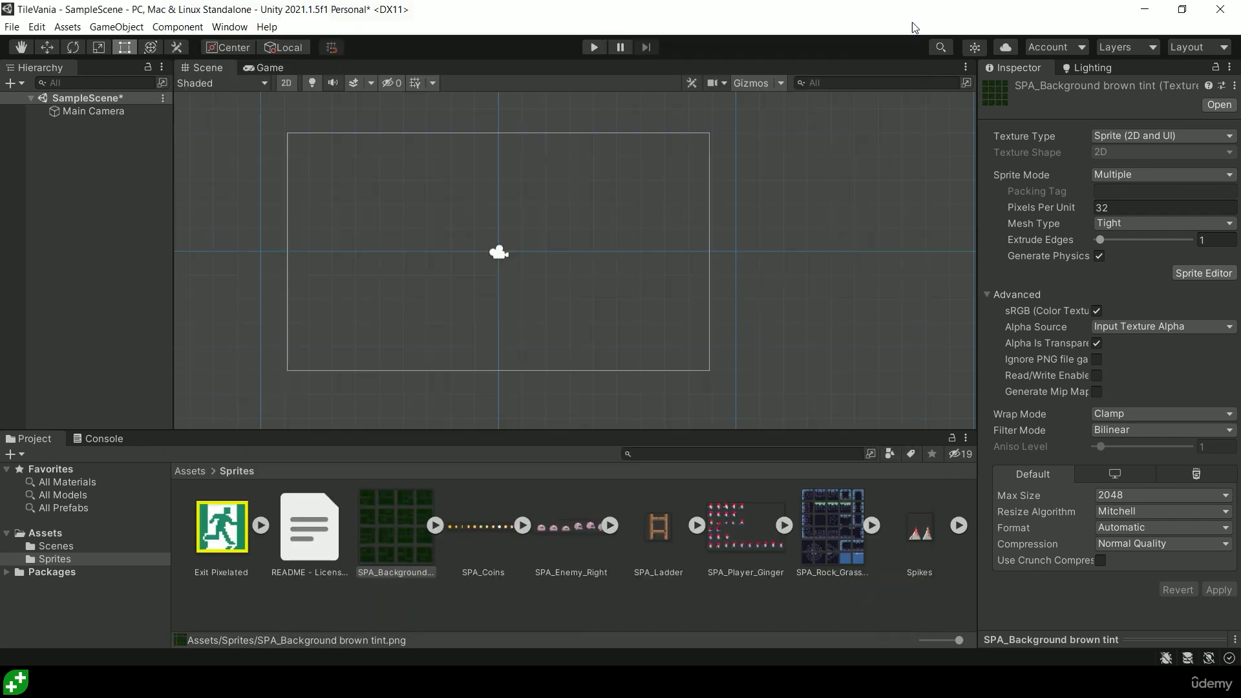
left_click(440, 525)
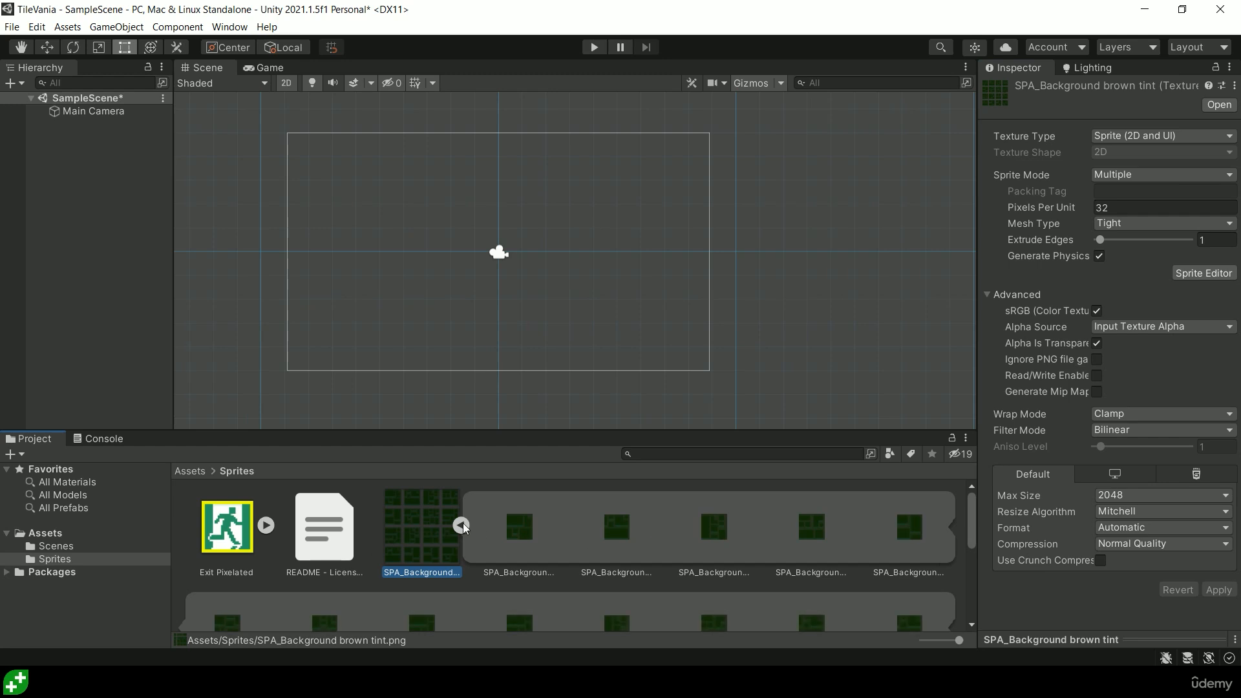
left_click(466, 528)
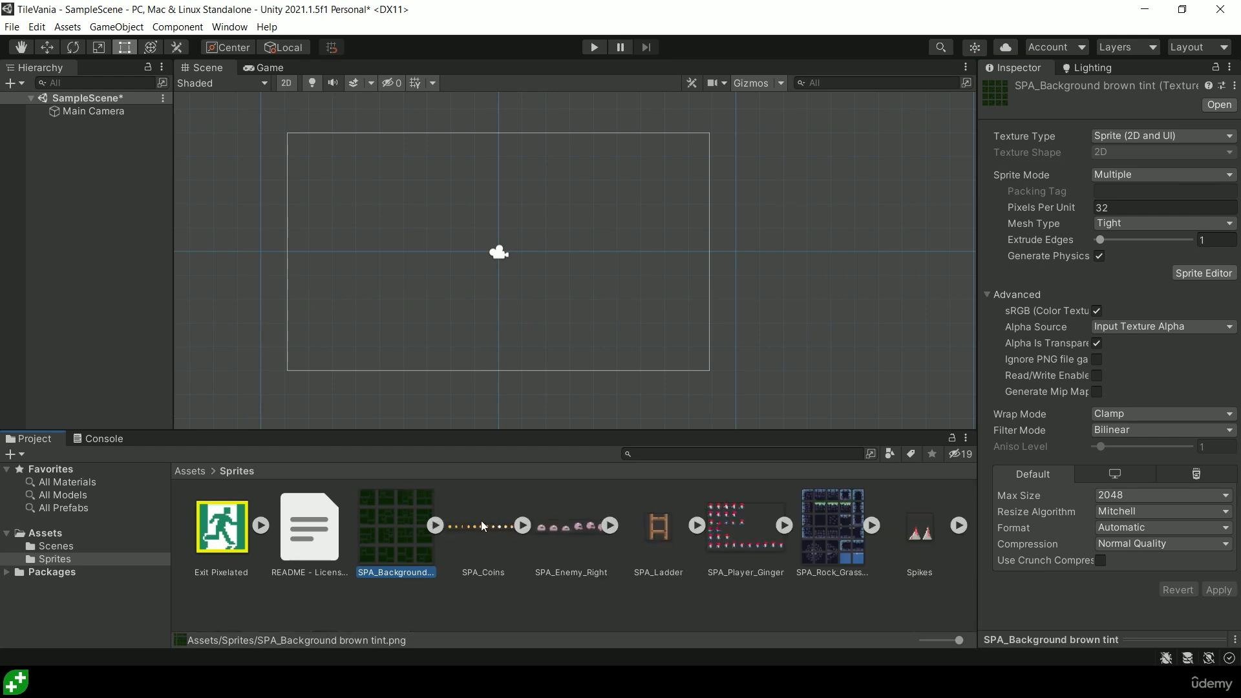
Change the SPA_Coins texture's Sprite Mode to Multiple, apply the setting and open it in the Sprite Editor
left_click(479, 527)
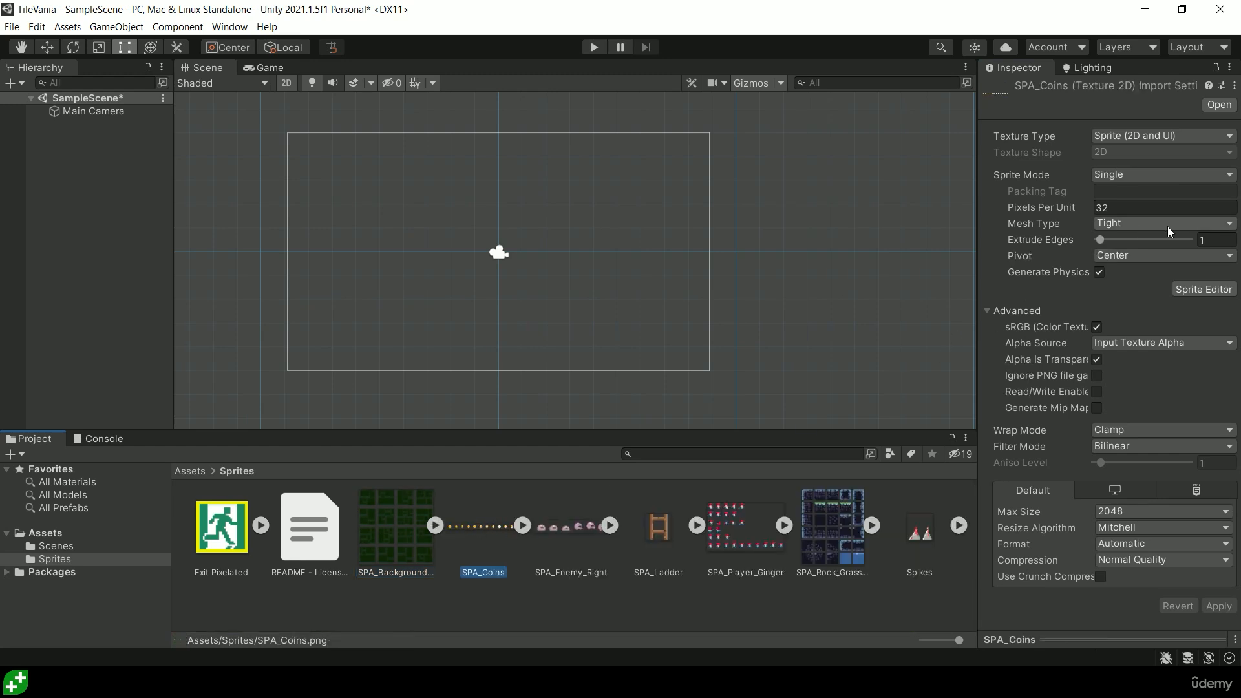
left_click(1183, 177)
left_click(1159, 203)
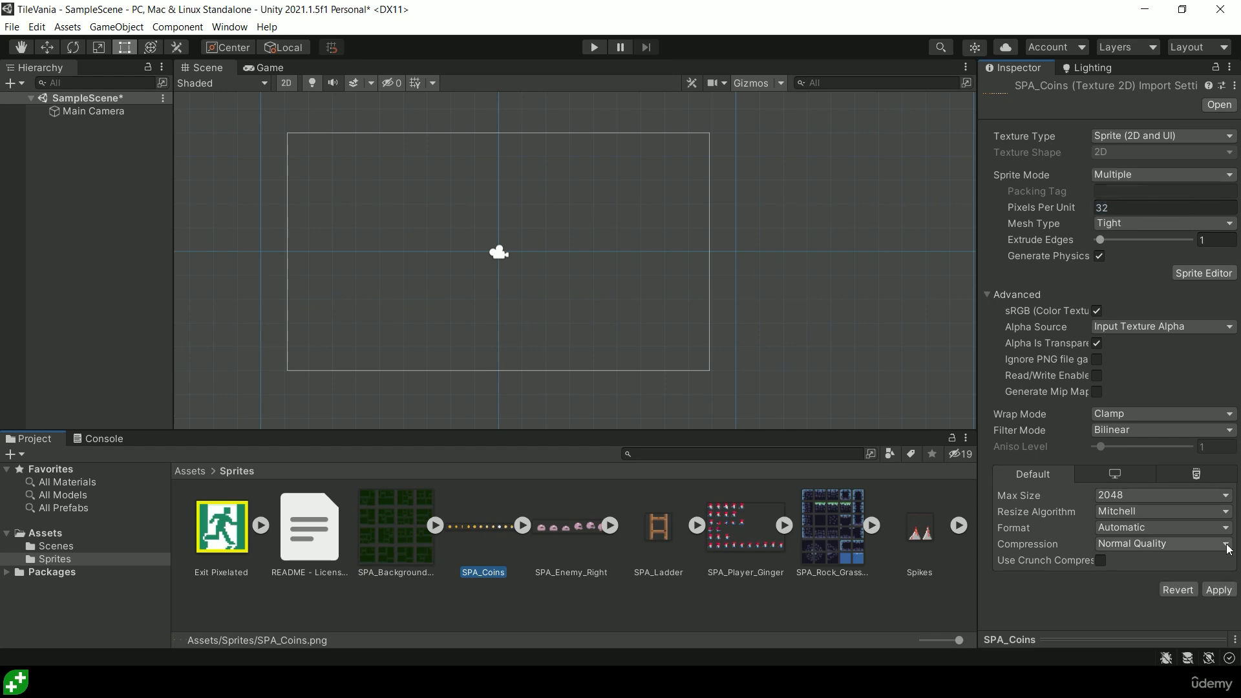
left_click(1217, 590)
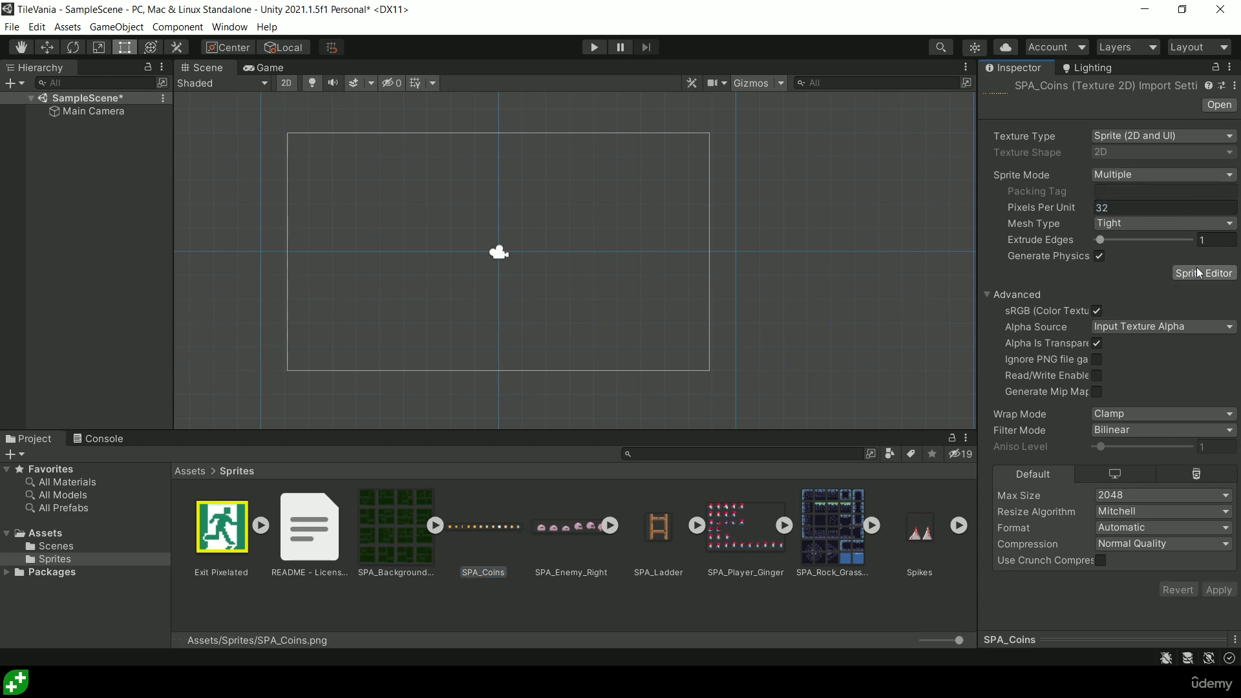
left_click(1196, 271)
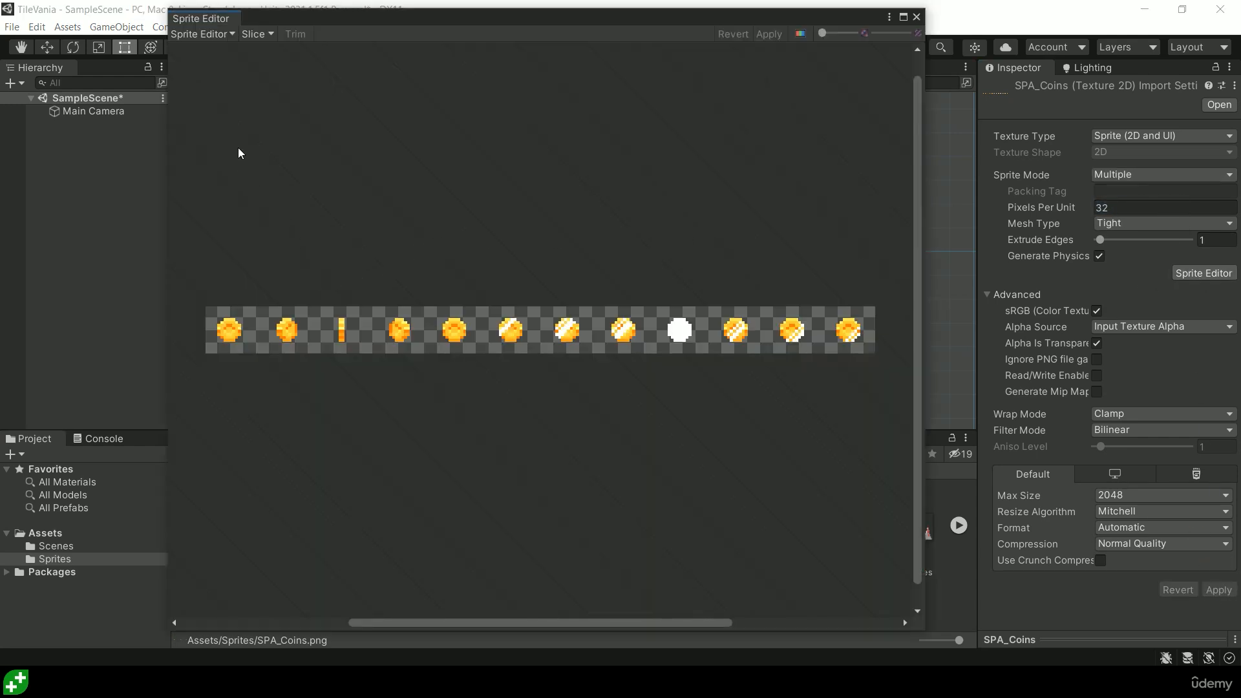
Slice the coins sheet with Grid By Cell Size at 32 × 32 pixels and 6 × 6 padding, apply it and close the Sprite Editor
left_click(224, 36)
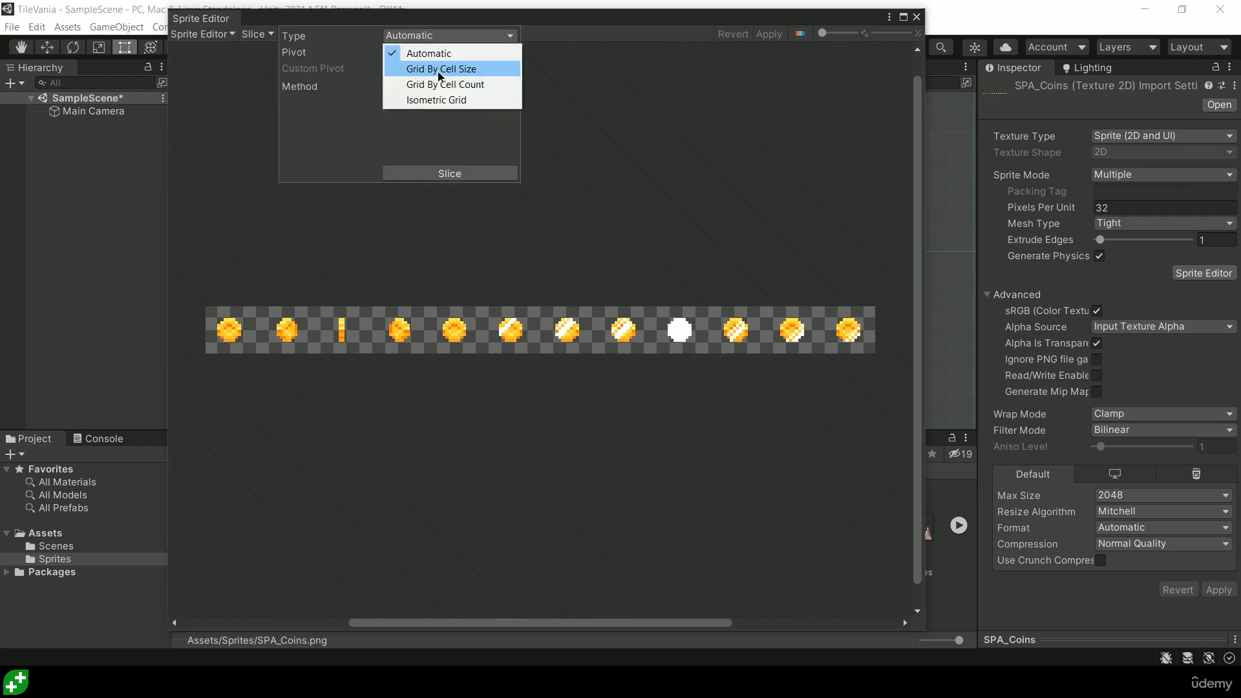
left_click(439, 76)
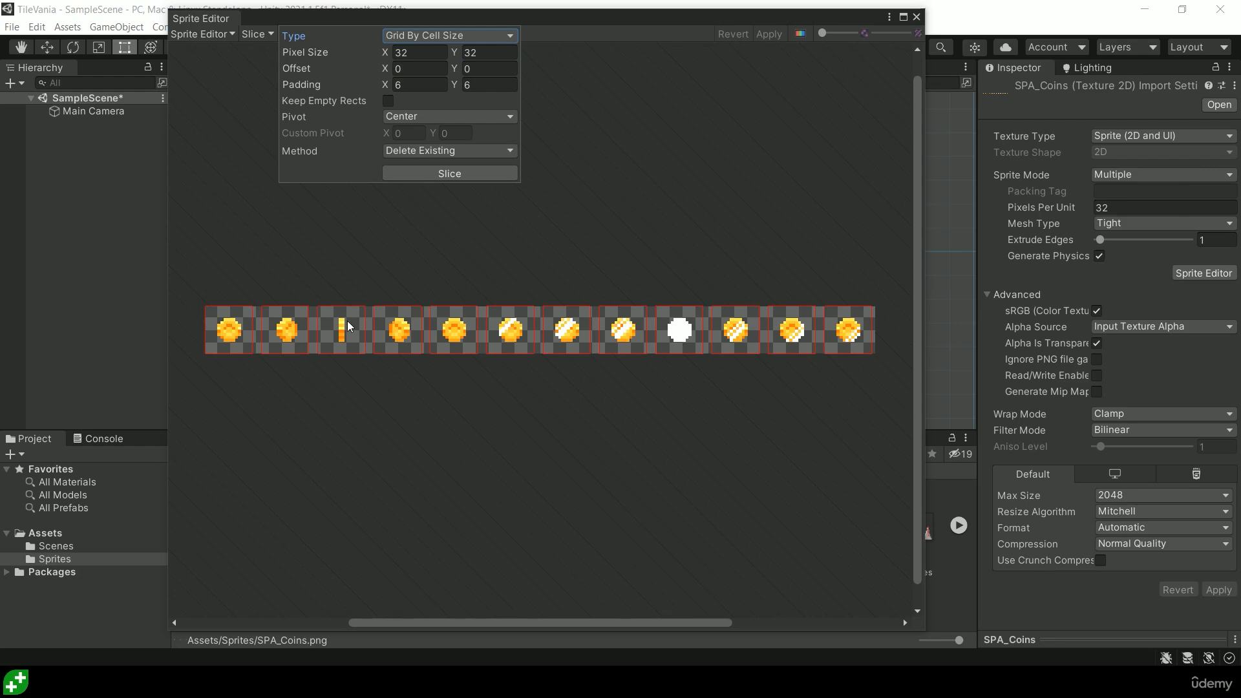
left_click(453, 173)
left_click(769, 35)
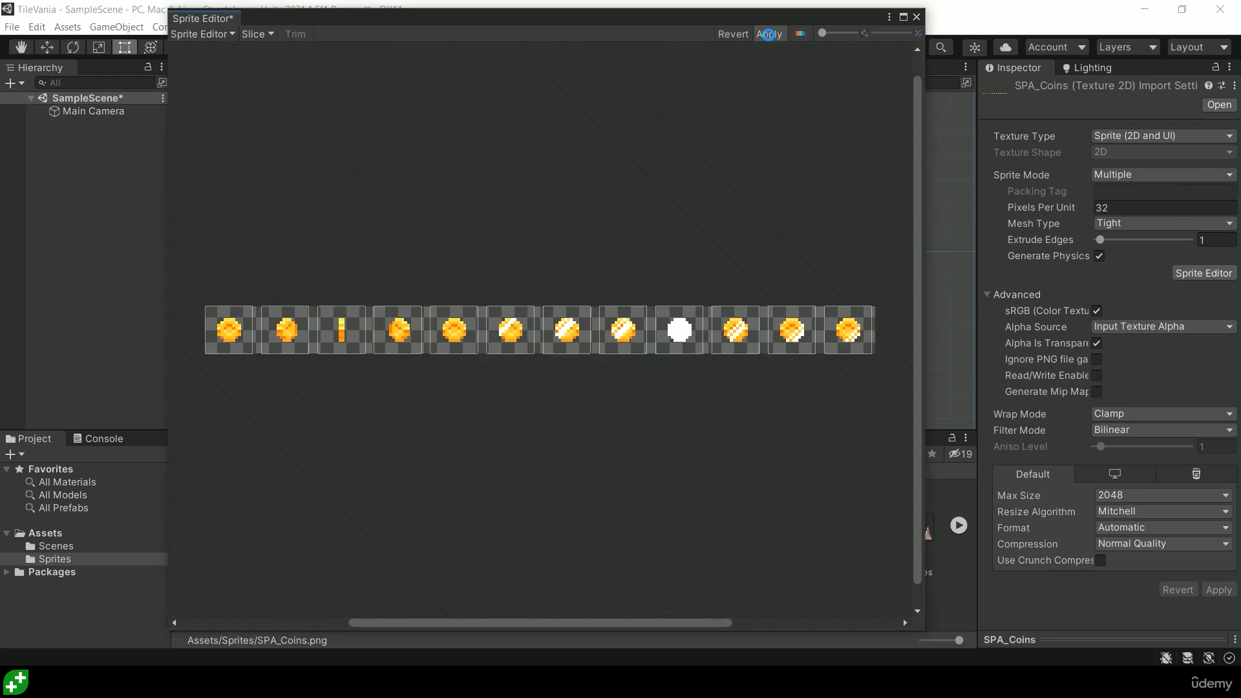
left_click(916, 16)
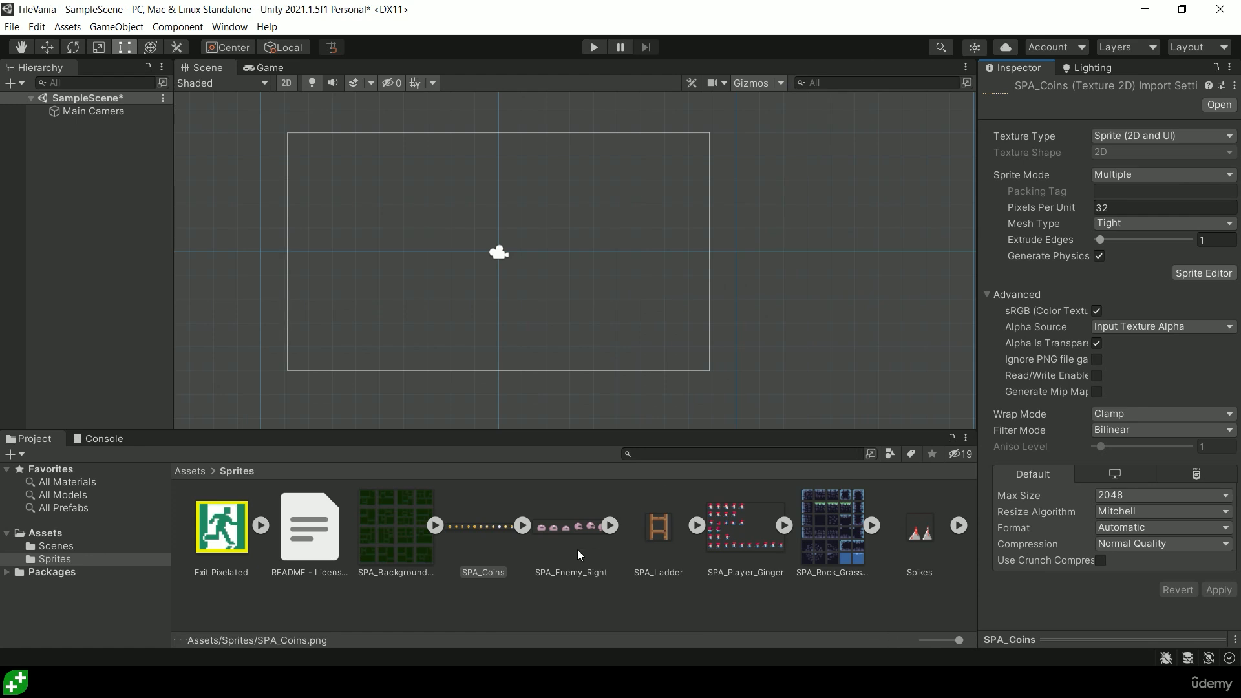
Change the SPA_Enemy_Right texture's Sprite Mode to Multiple, apply the setting and open it in the Sprite Editor
left_click(575, 532)
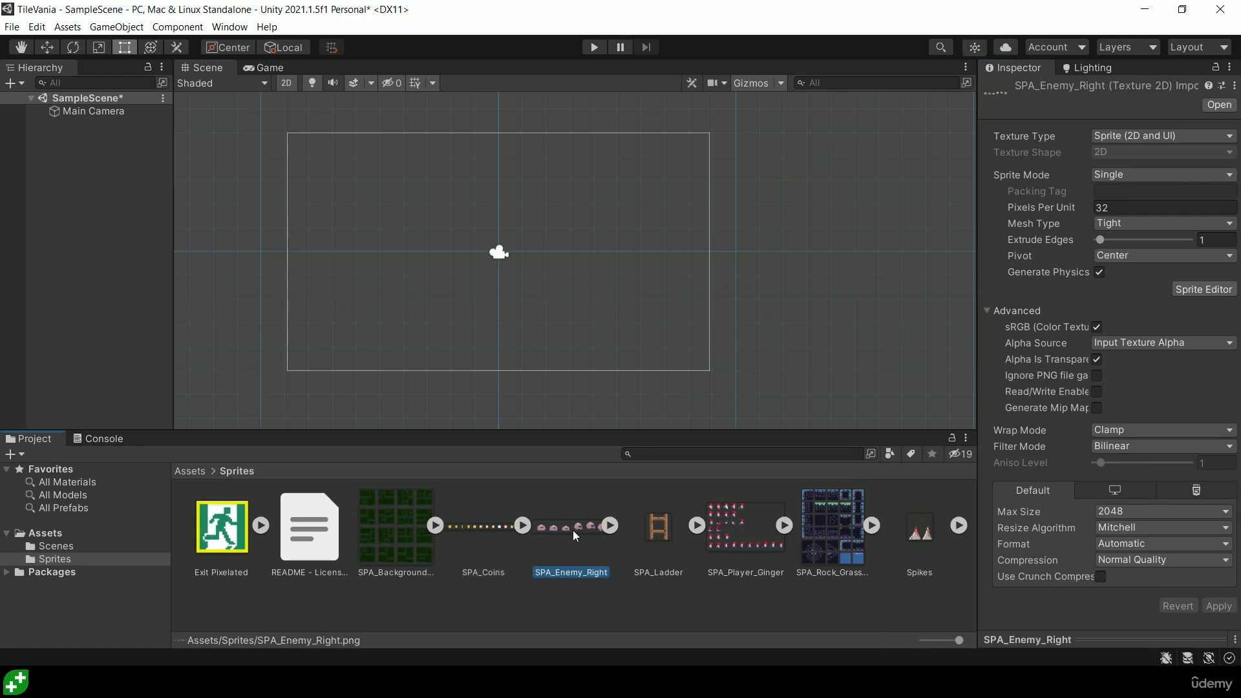
left_click(1167, 176)
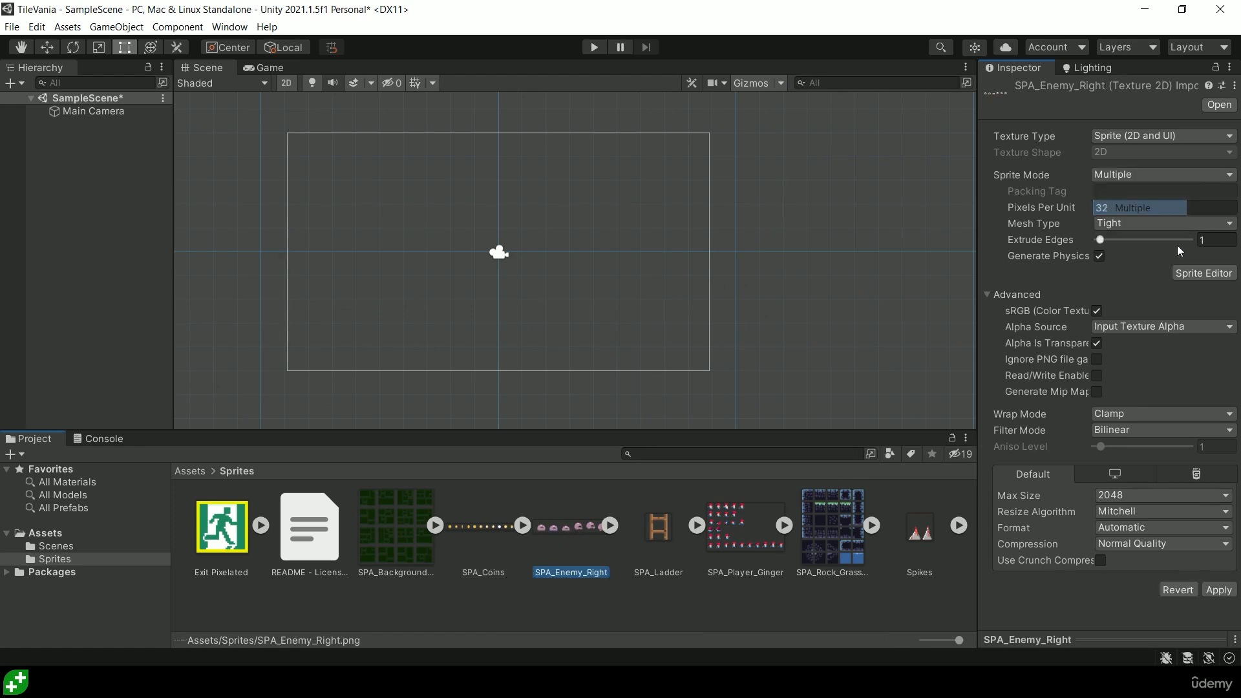
left_click(1152, 207)
left_click(1201, 274)
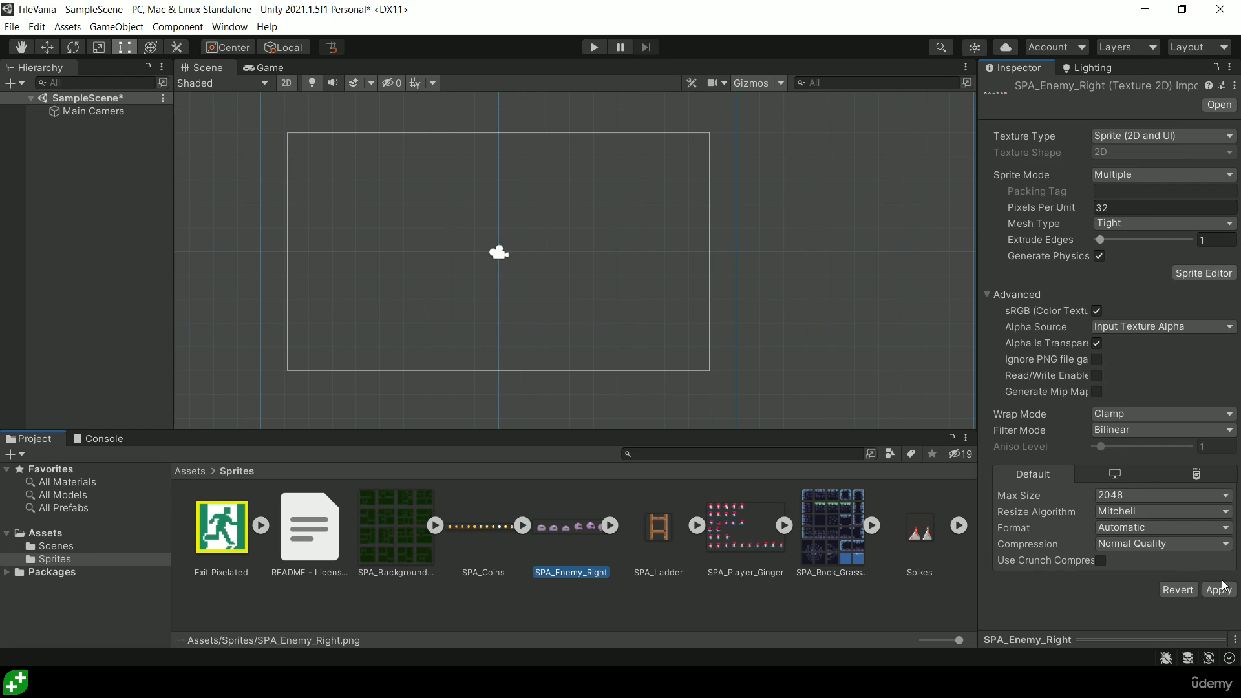
left_click(1200, 274)
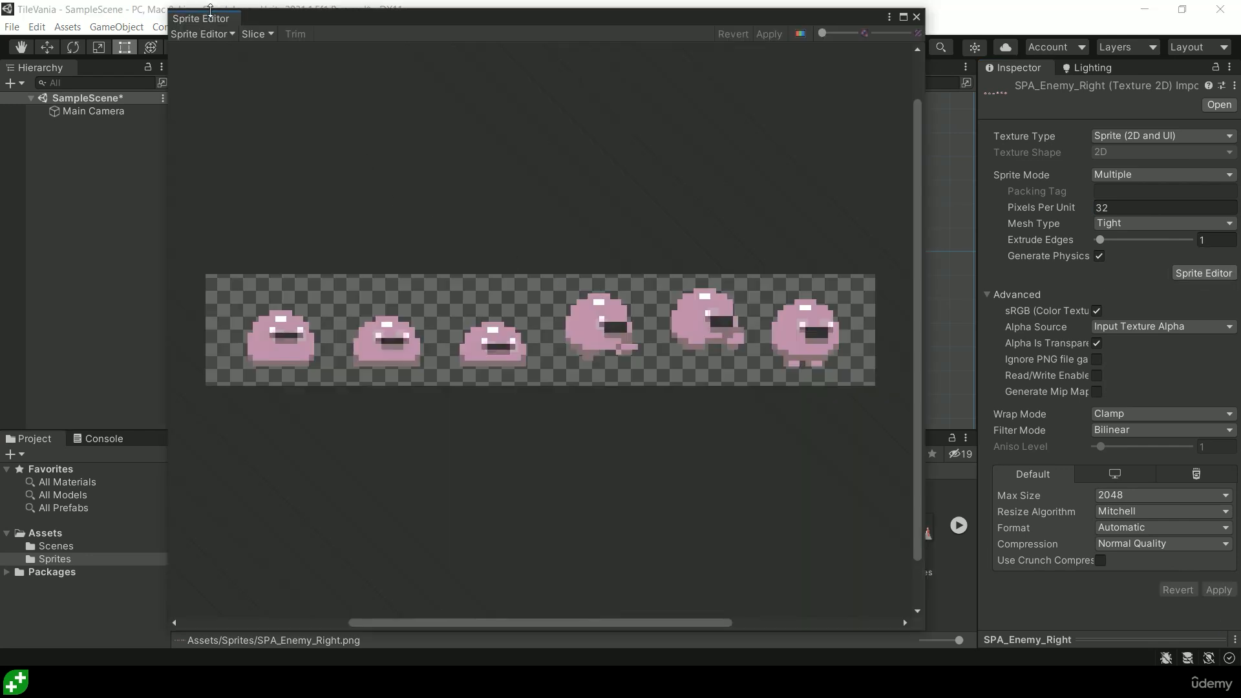
Set the enemy sheet's slicing grid offset in X to 10, keeping Grid By Cell Size with 32 × 32 cells
left_click(254, 34)
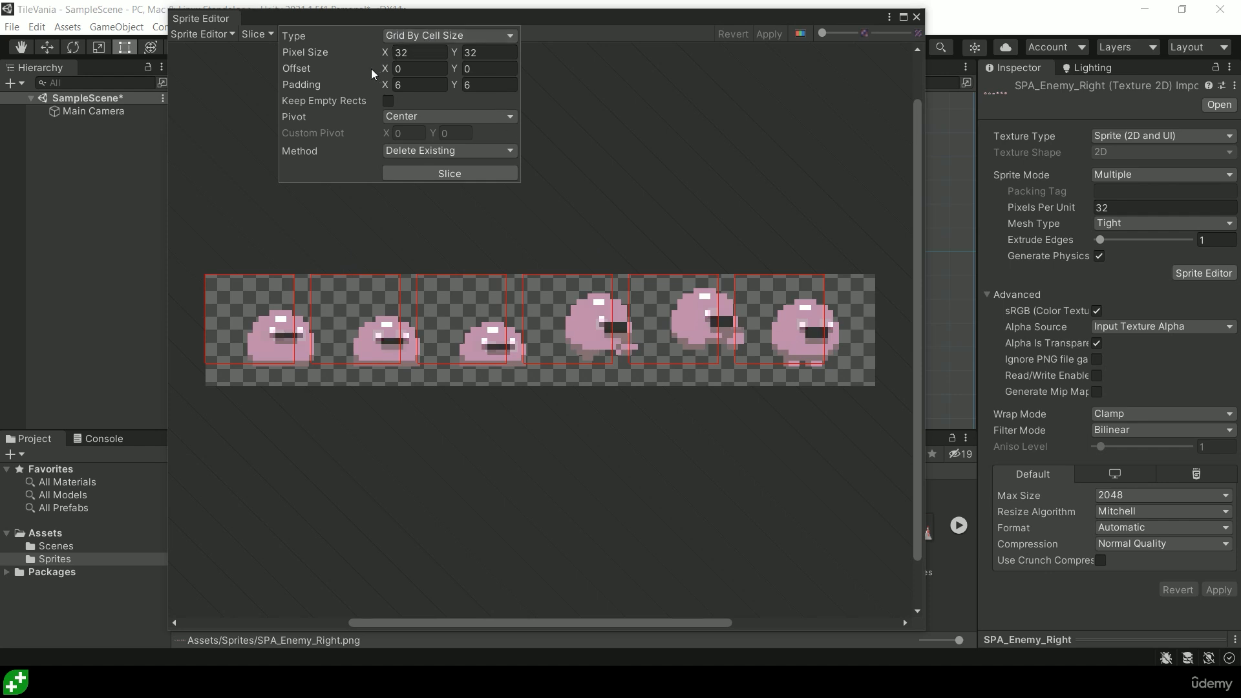
double_click(419, 65)
type("4")
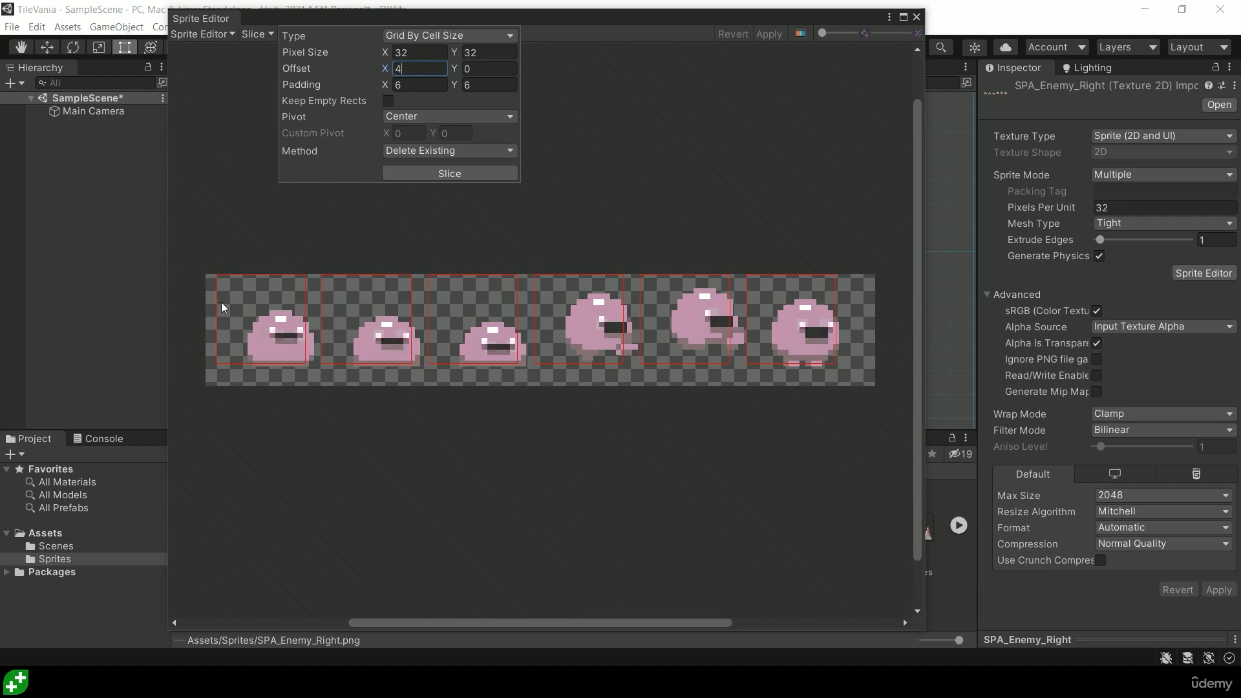
double_click(411, 65)
type("6")
double_click(411, 65)
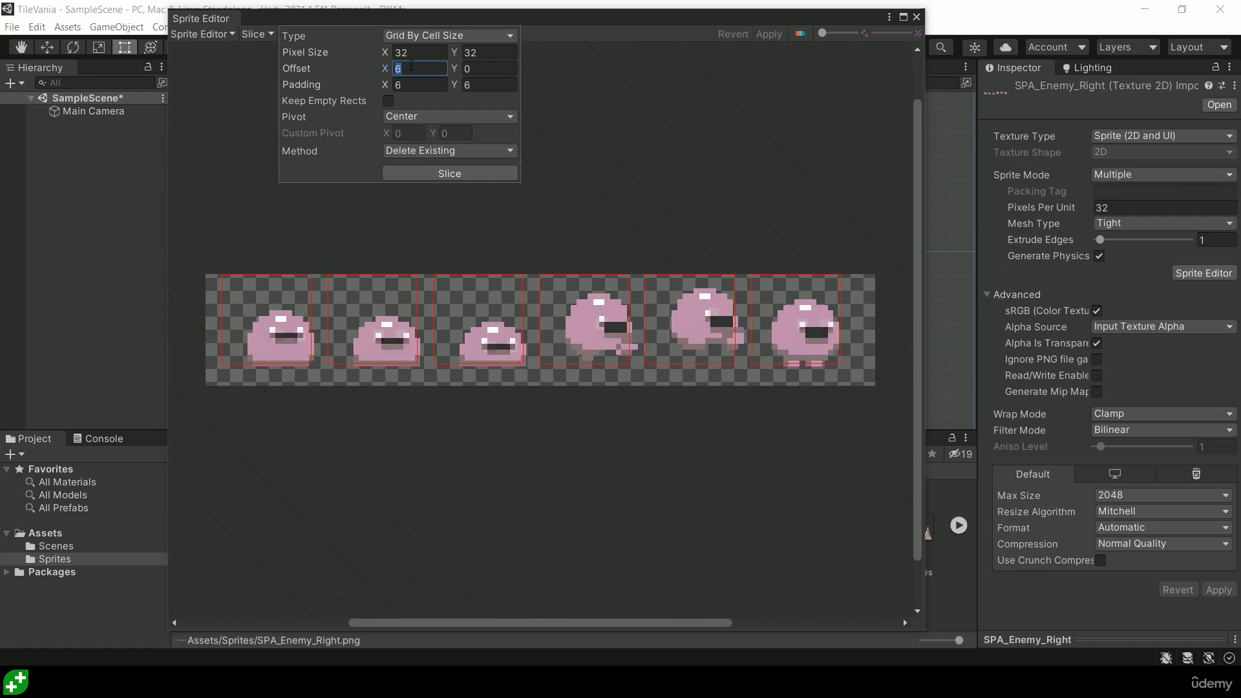
type("10")
Set the enemy sheet's slicing grid offset in Y to 4 so the cells enclose each enemy frame
left_click(489, 67)
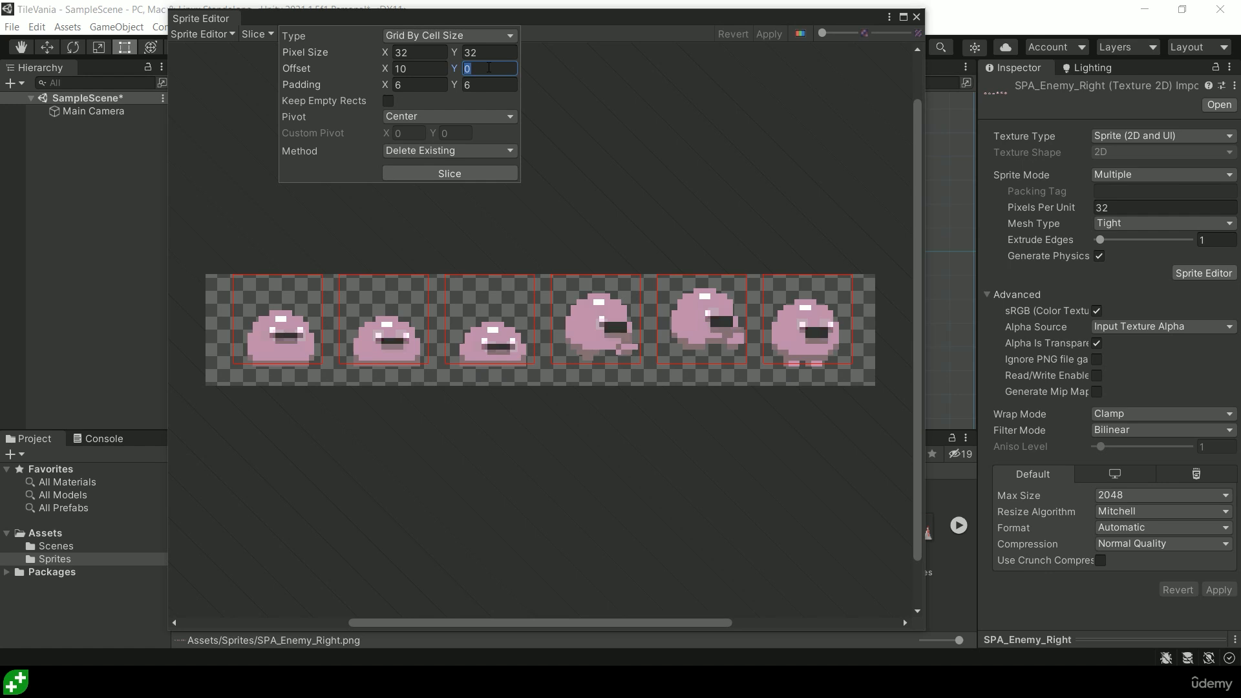
type("10")
key("BackSpace")
key("BackSpace")
type("6")
key("BackSpace")
type("4")
Slice the enemy sheet with the configured grid, apply the slices and close the Sprite Editor
left_click(457, 174)
left_click(769, 33)
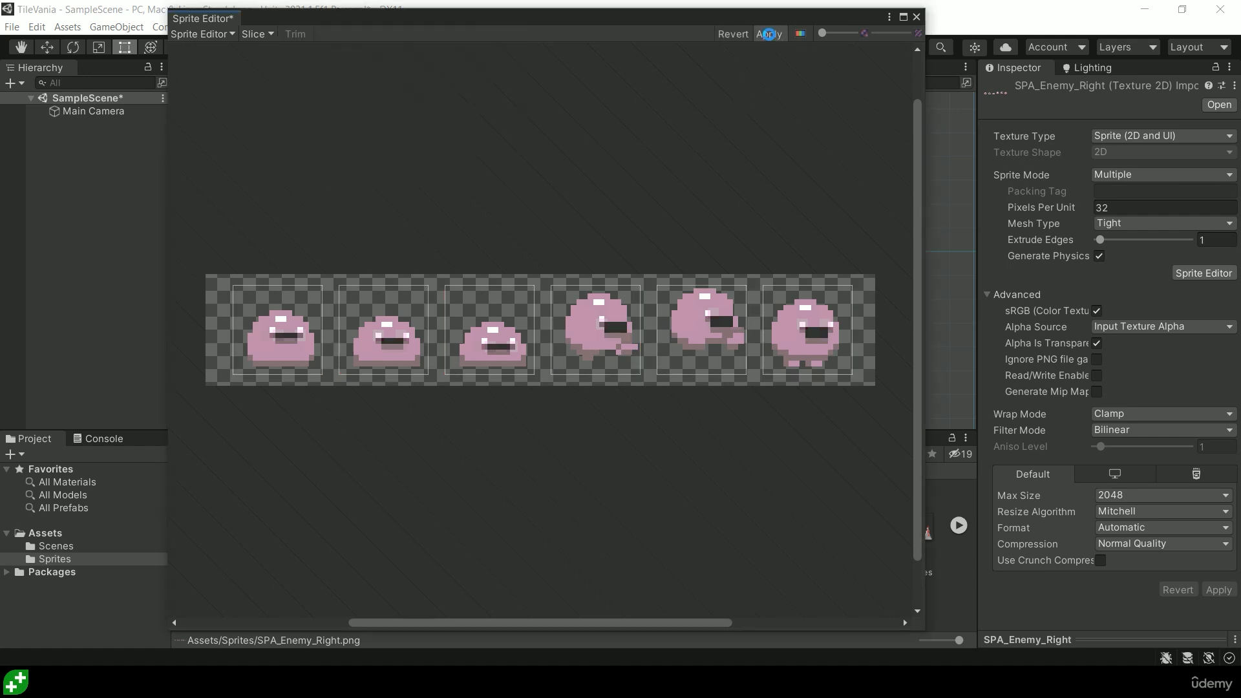
left_click(917, 16)
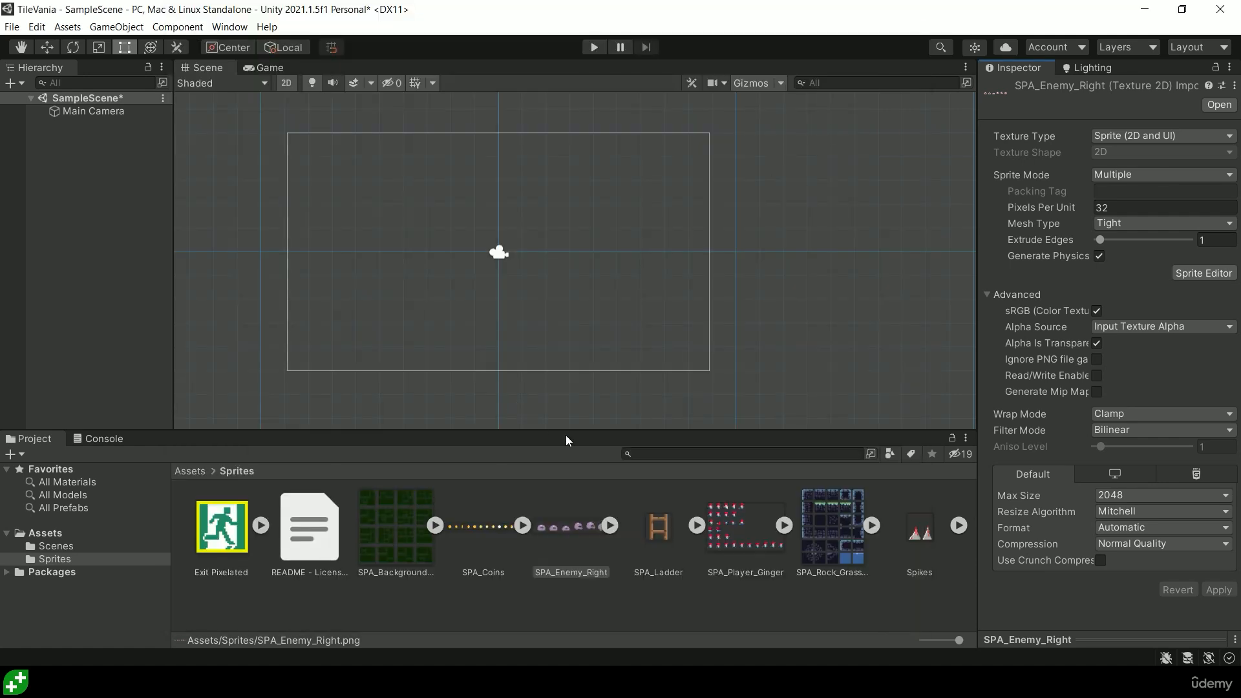
left_click_drag(665, 535, 669, 430)
left_click_drag(918, 533, 342, 549)
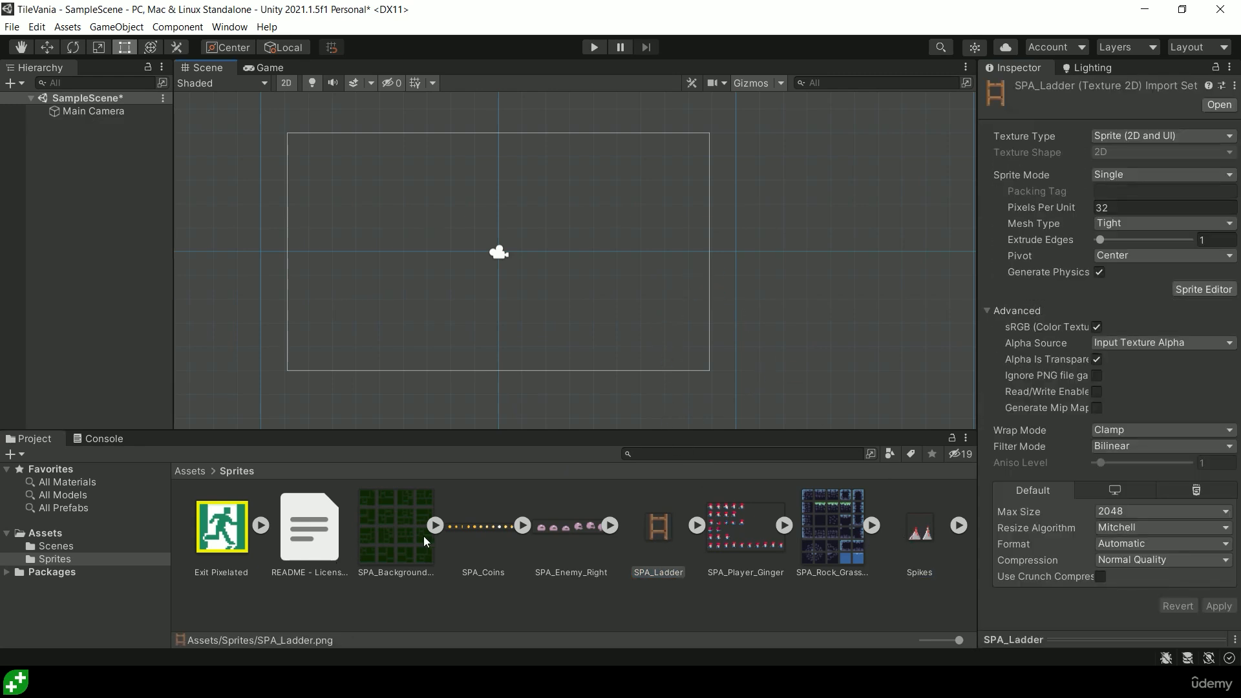
left_click_drag(226, 540, 494, 254)
key("ctrl+z")
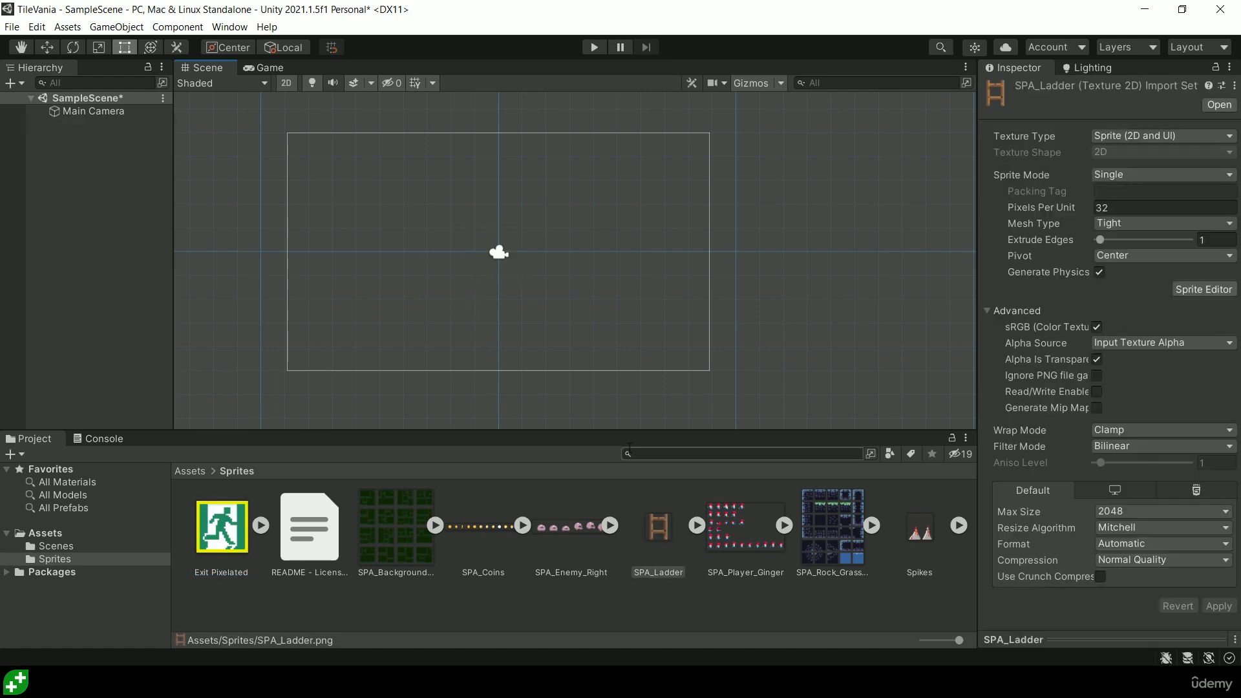